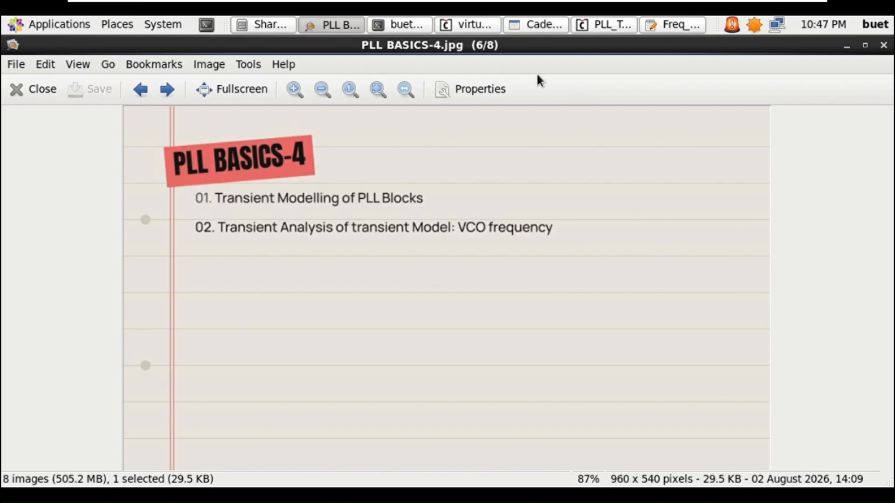
pyautogui.click(479, 32)
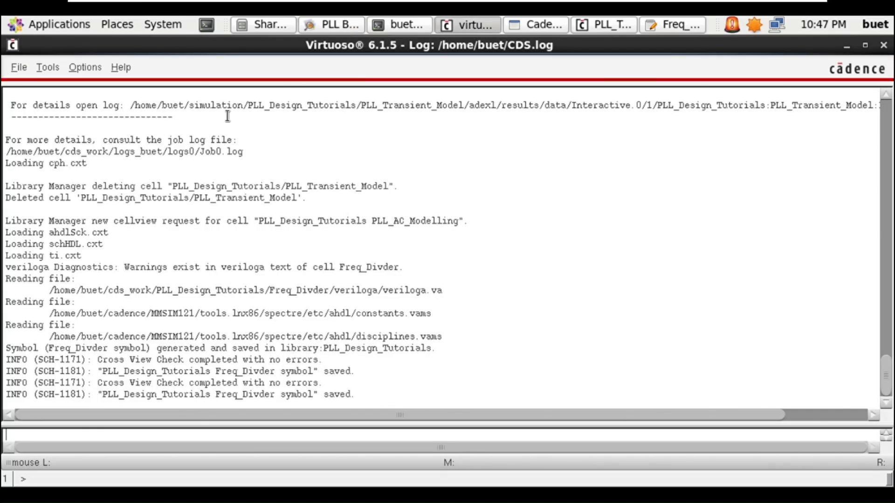
pyautogui.click(20, 69)
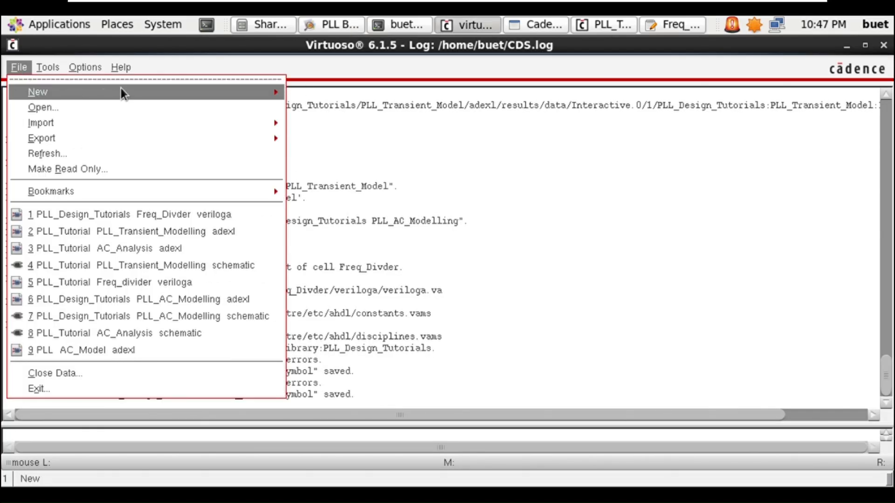
pyautogui.moveTo(211, 89)
pyautogui.click(329, 118)
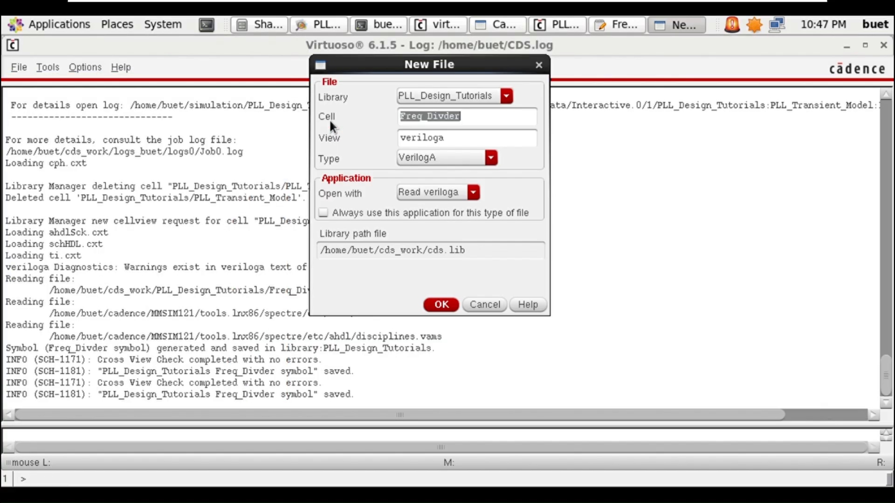
pyautogui.click(506, 102)
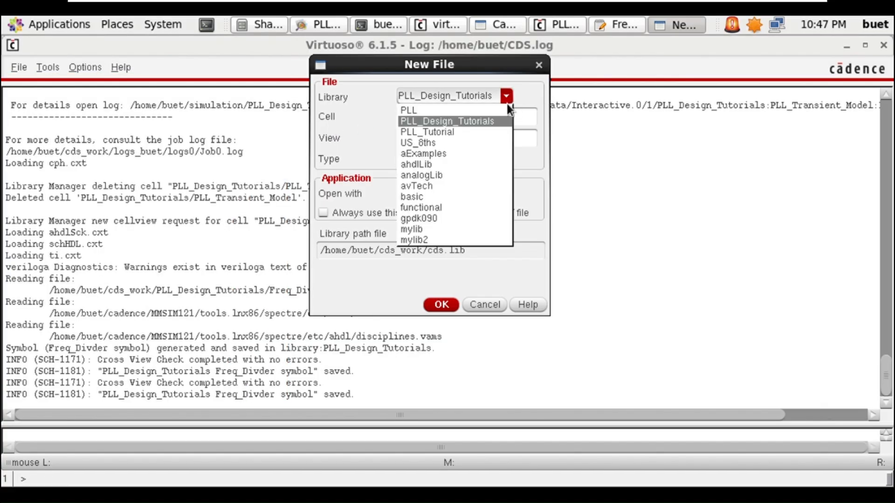
pyautogui.click(493, 133)
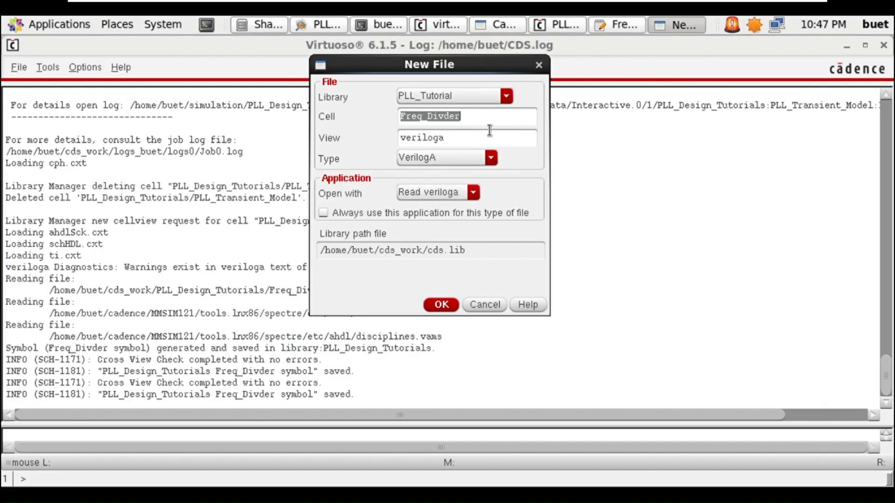
pyautogui.click(513, 128)
pyautogui.press('BackSpace')
pyautogui.press('BackSpace')
pyautogui.press('BackSpace')
pyautogui.press('BackSpace')
pyautogui.press('BackSpace')
pyautogui.press('BackSpace')
pyautogui.press('BackSpace')
pyautogui.press('BackSpace')
pyautogui.press('BackSpace')
pyautogui.press('BackSpace')
pyautogui.press('BackSpace')
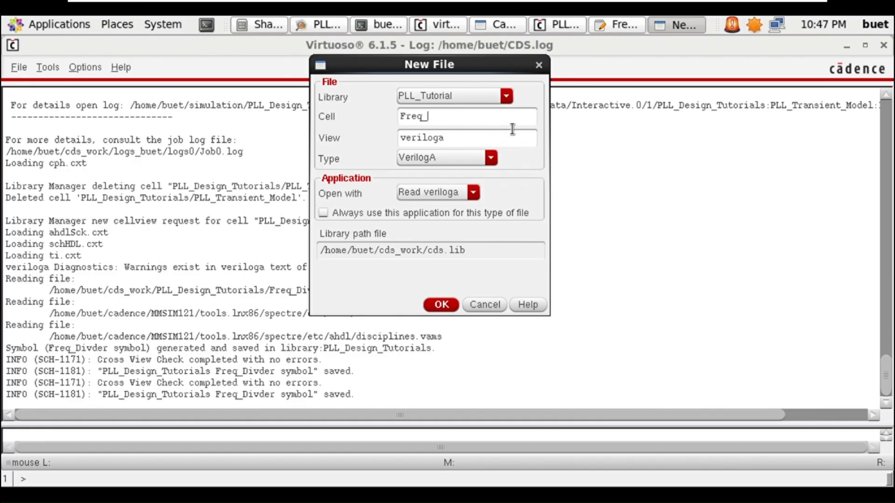
pyautogui.write('Transient_Model')
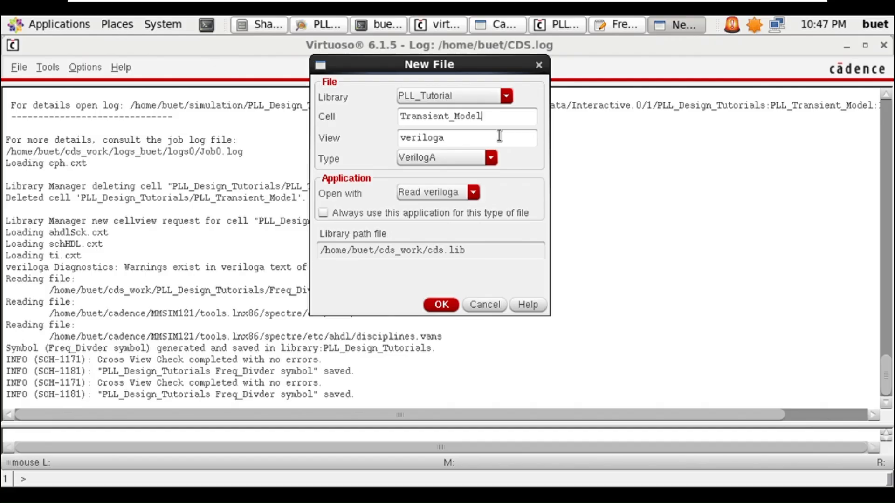
pyautogui.click(492, 158)
pyautogui.click(474, 195)
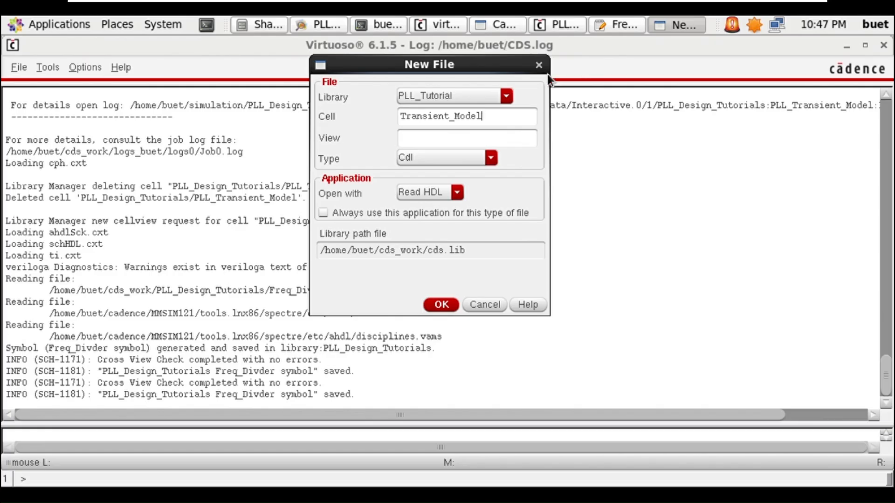
pyautogui.click(540, 66)
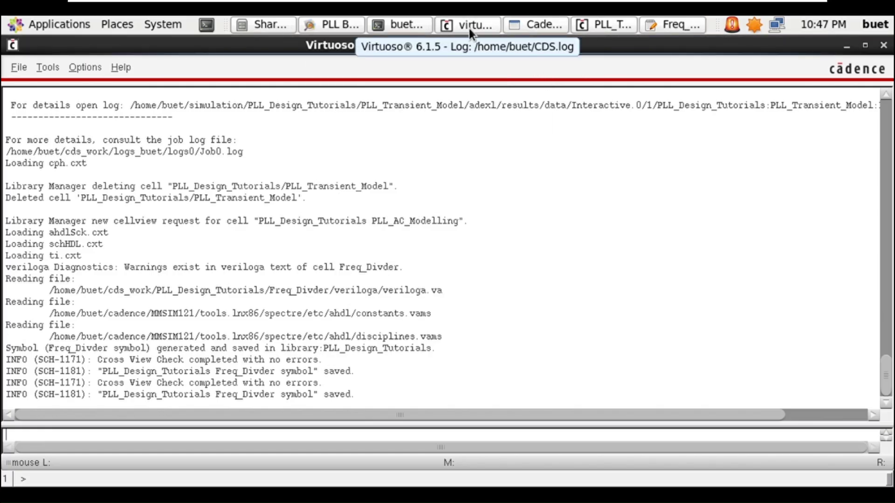
# - Switch to the Library Manager, request a new cell view in the PLL_Design_Tutorials library, and bring its New File form forward
pyautogui.click(331, 24)
pyautogui.click(547, 29)
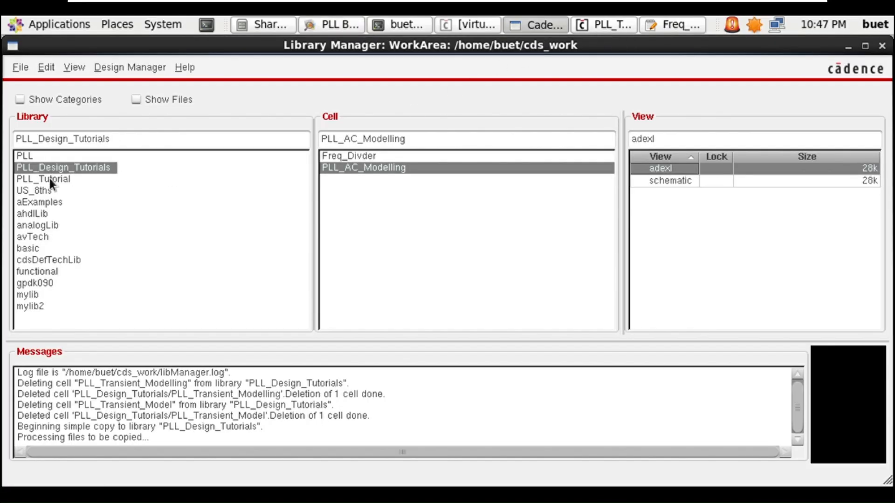
pyautogui.click(31, 71)
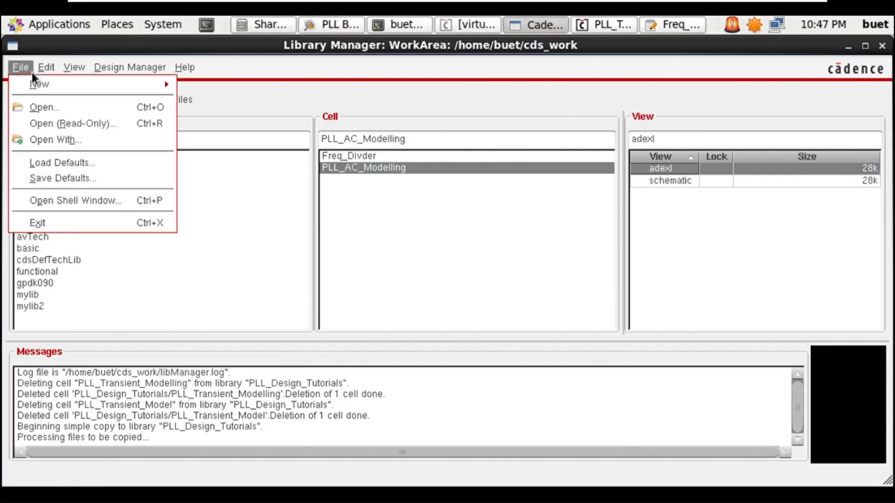
pyautogui.moveTo(158, 88)
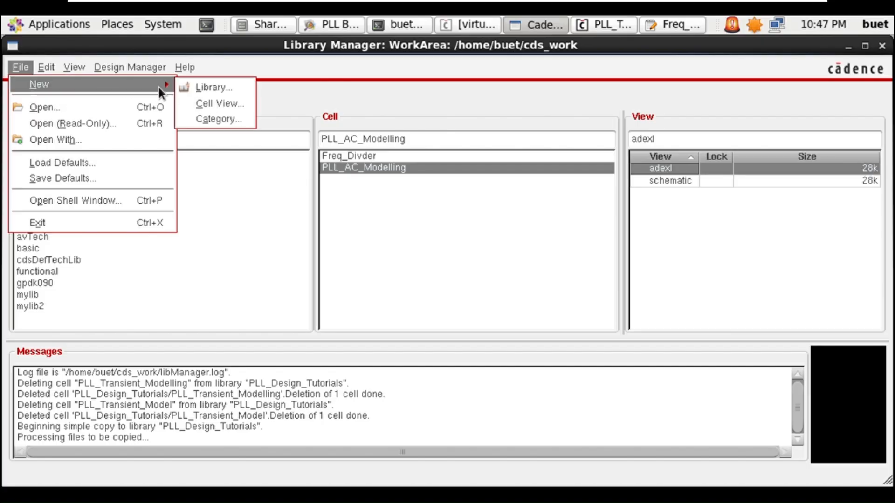
pyautogui.click(223, 107)
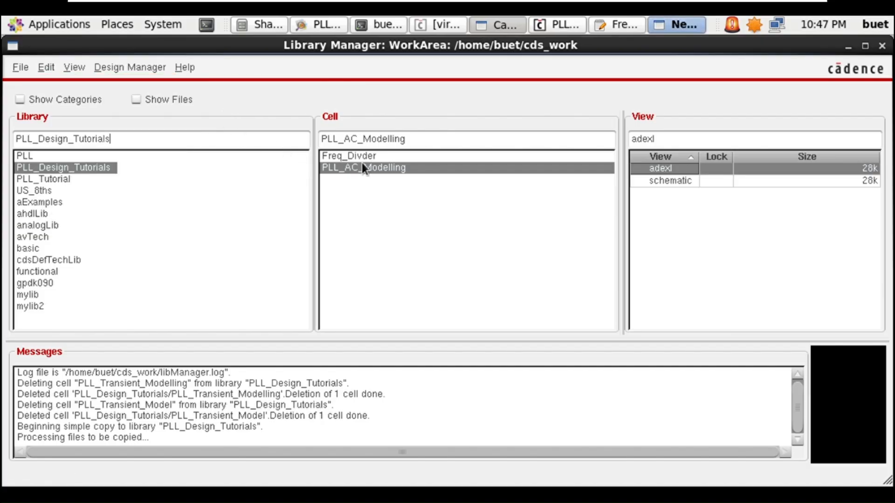
pyautogui.click(623, 28)
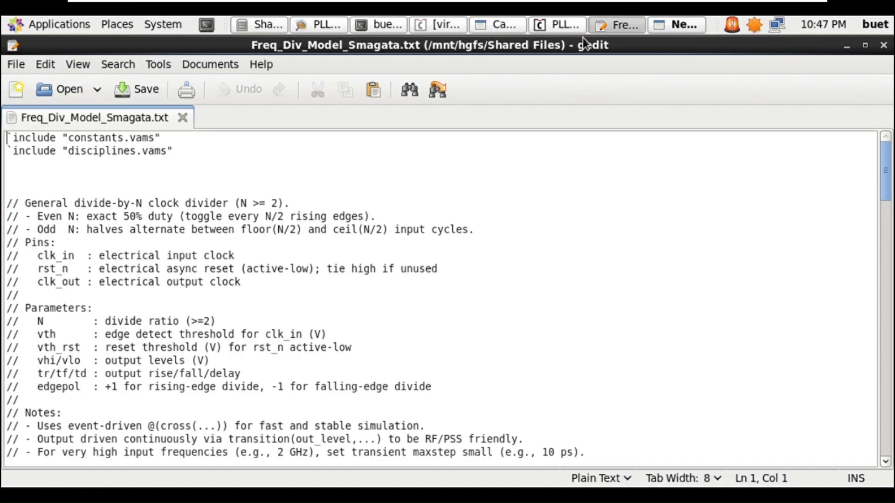
pyautogui.click(560, 23)
pyautogui.click(504, 28)
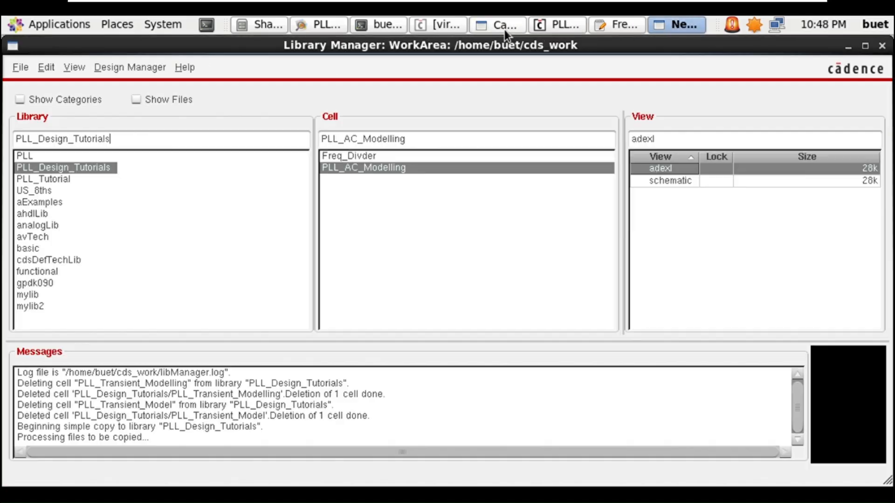
pyautogui.click(432, 29)
pyautogui.click(378, 25)
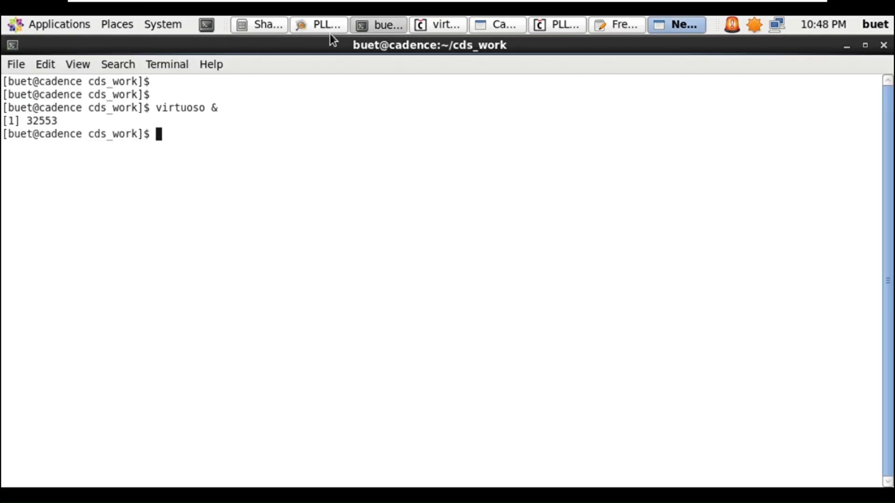
pyautogui.click(444, 30)
pyautogui.click(671, 26)
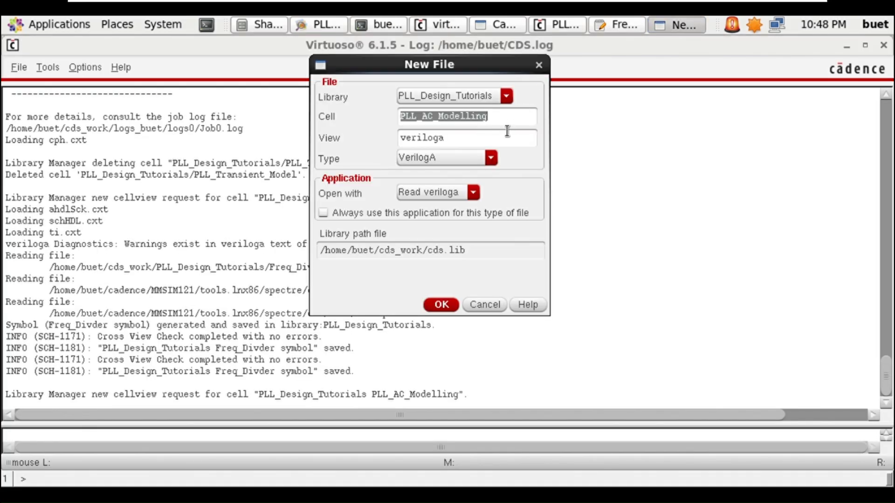
# - Create a schematic view for a cell named PLL_transient_model and maximize its schematic editor
pyautogui.write('PLL_')
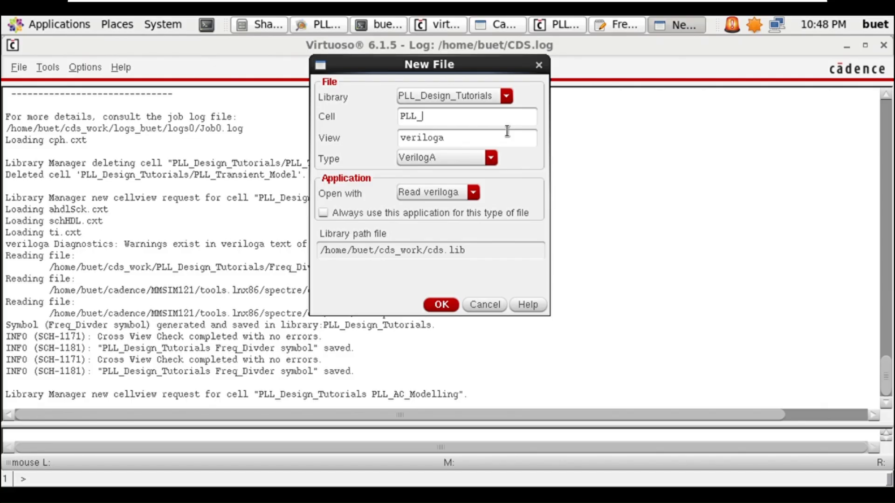
pyautogui.write('transient_model')
pyautogui.click(496, 160)
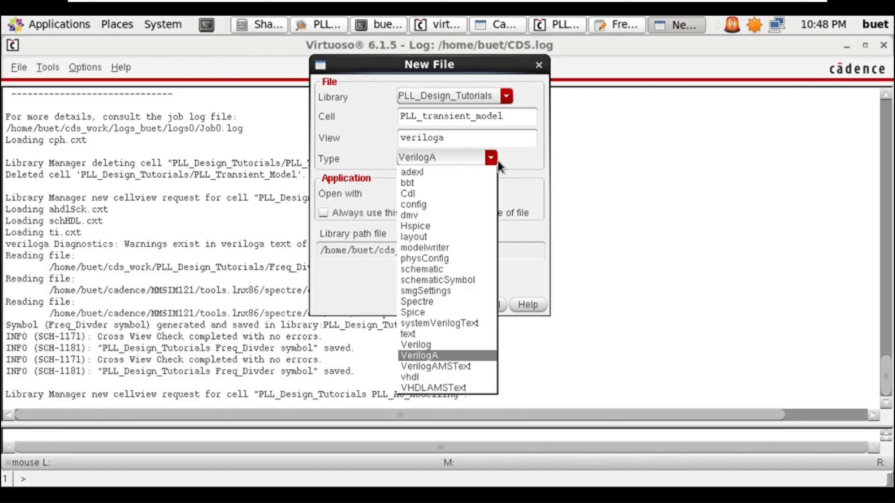
pyautogui.click(474, 270)
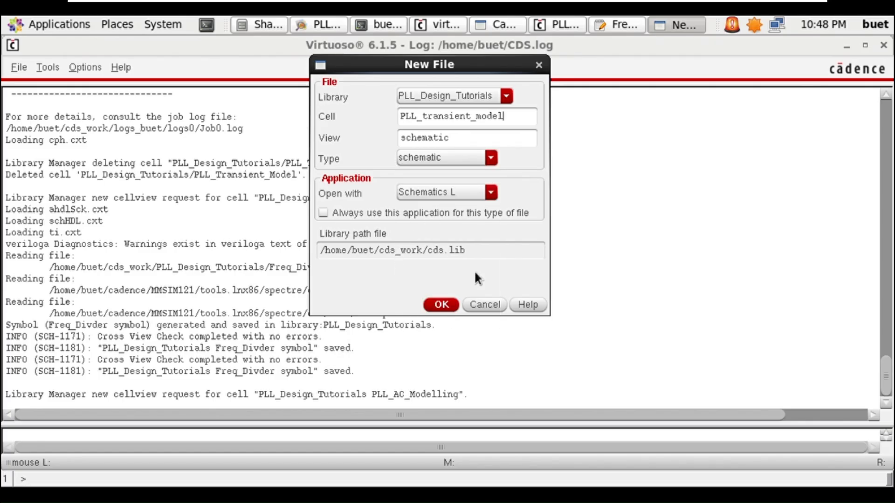
pyautogui.click(453, 307)
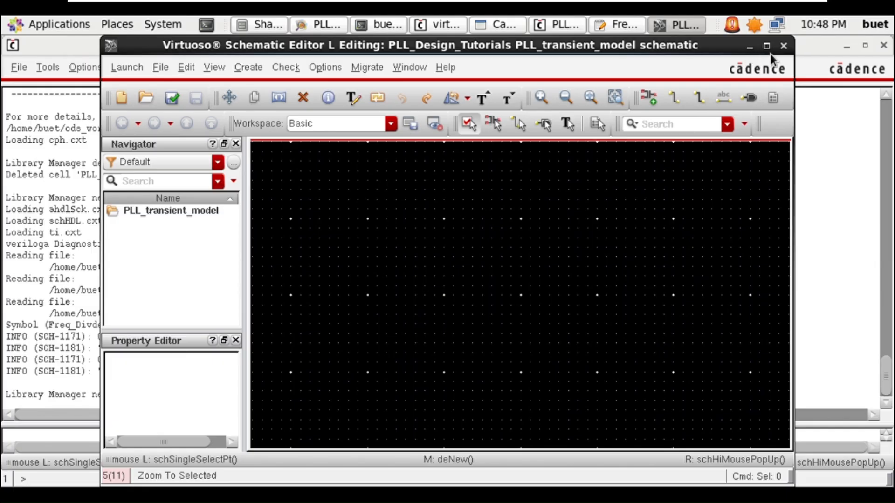
pyautogui.click(767, 46)
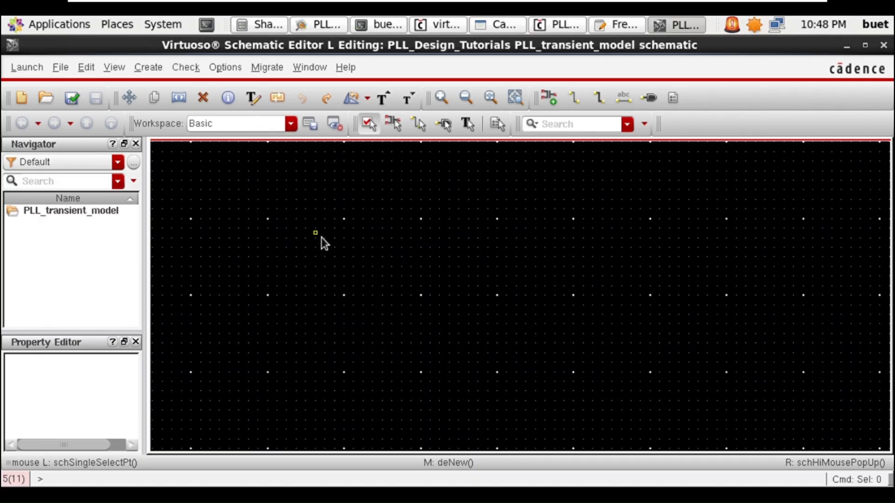
# - Start adding an instance and browse the cells of the ahdlLib library
pyautogui.press('i')
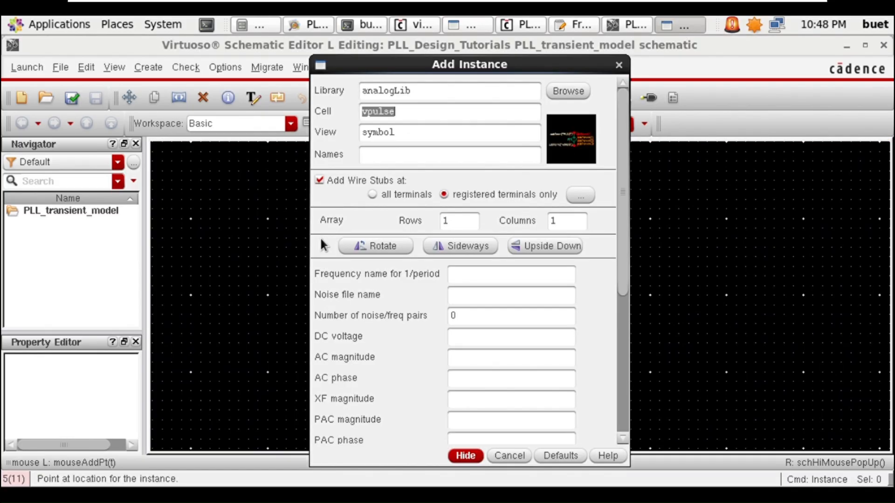
pyautogui.click(567, 91)
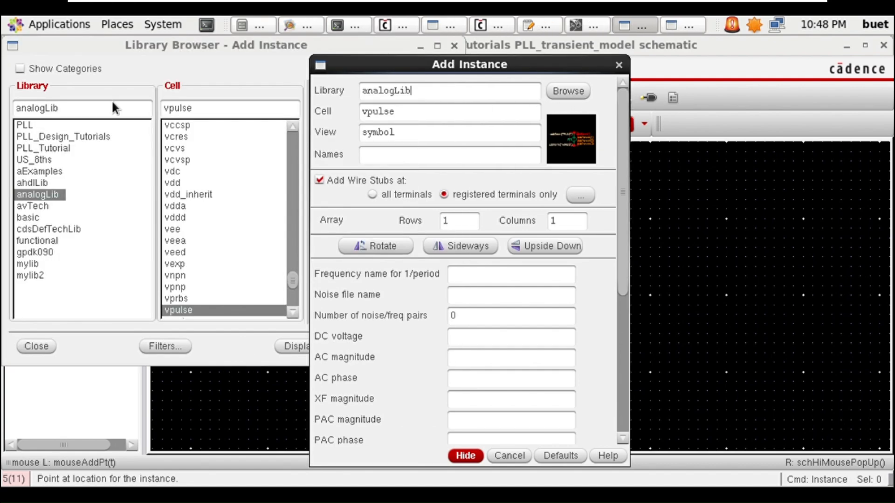
pyautogui.click(38, 185)
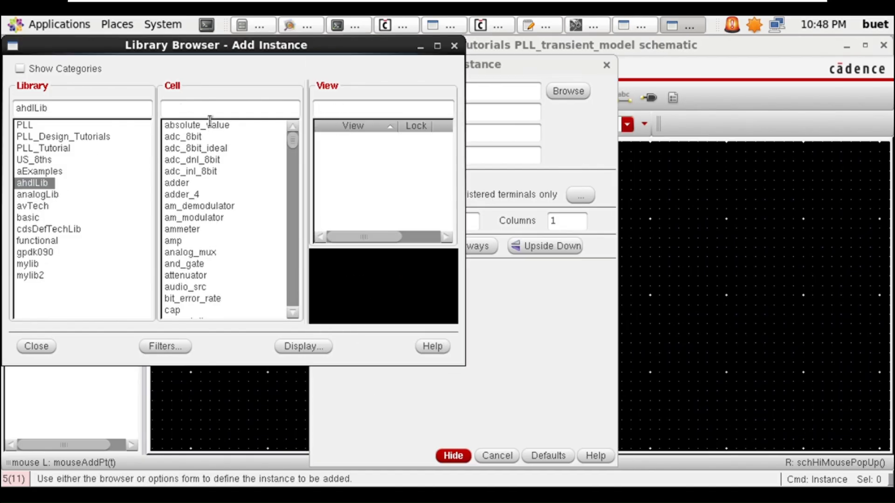
pyautogui.click(210, 116)
pyautogui.write('phas')
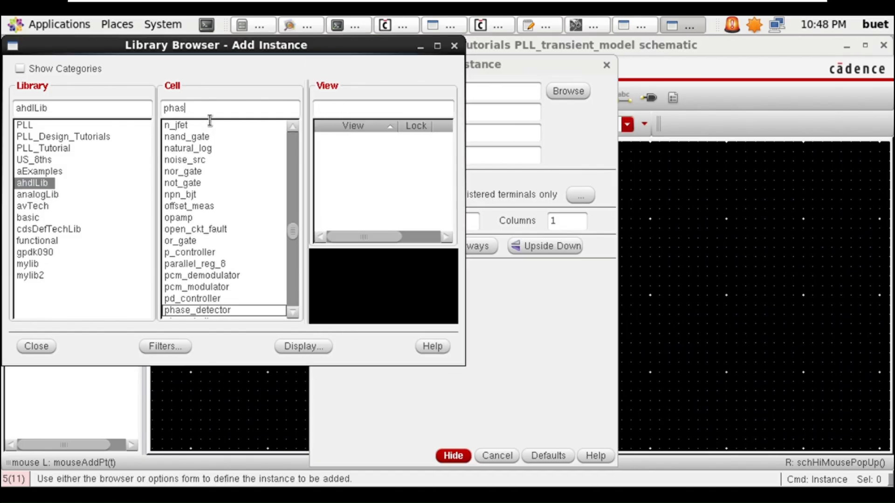
pyautogui.write('e_')
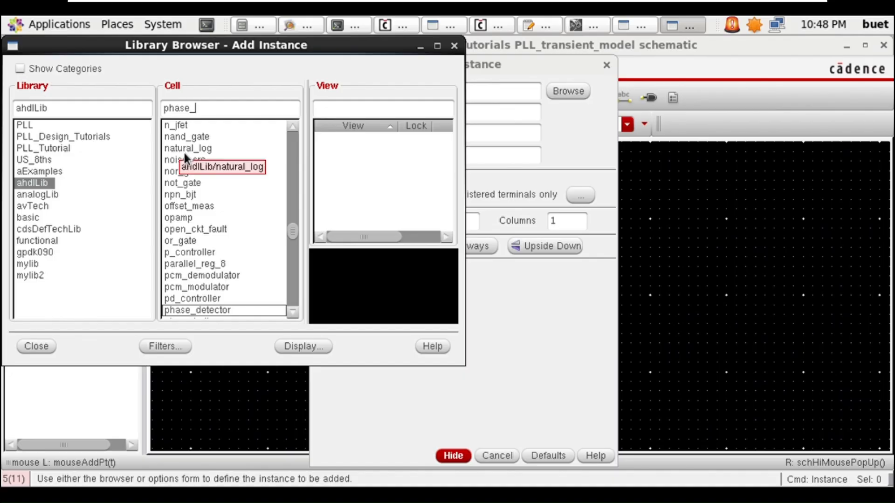
pyautogui.press('BackSpace')
pyautogui.press('BackSpace')
pyautogui.press('BackSpace')
pyautogui.press('BackSpace')
pyautogui.press('BackSpace')
pyautogui.press('BackSpace')
# - Find the freq_ph_detector cell and place one instance of its symbol in the upper-left area of the schematic
pyautogui.write('freq')
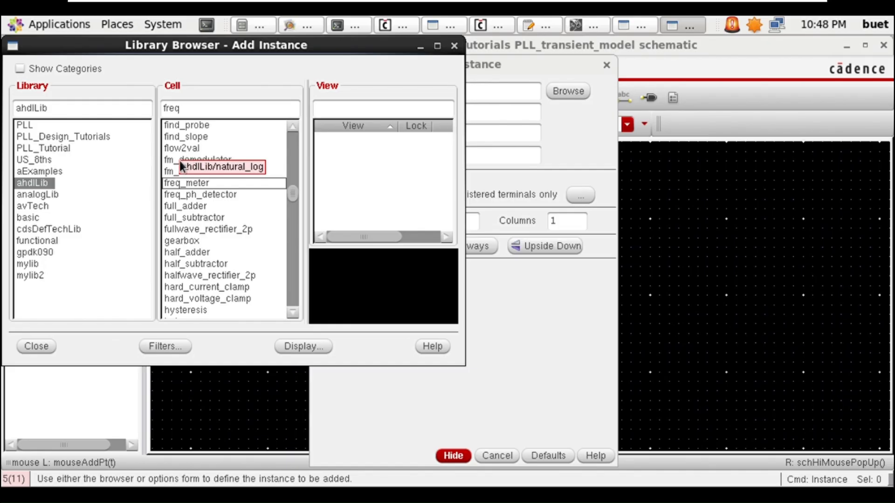
pyautogui.click(189, 195)
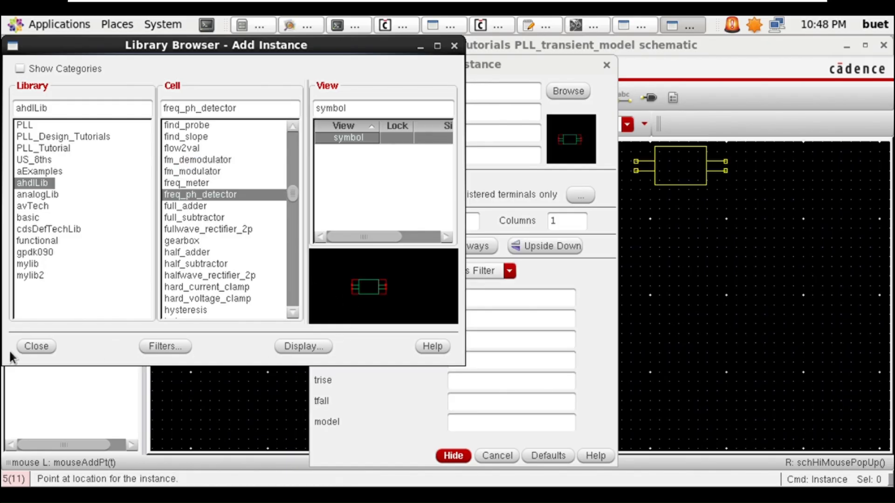
pyautogui.click(37, 347)
pyautogui.click(453, 456)
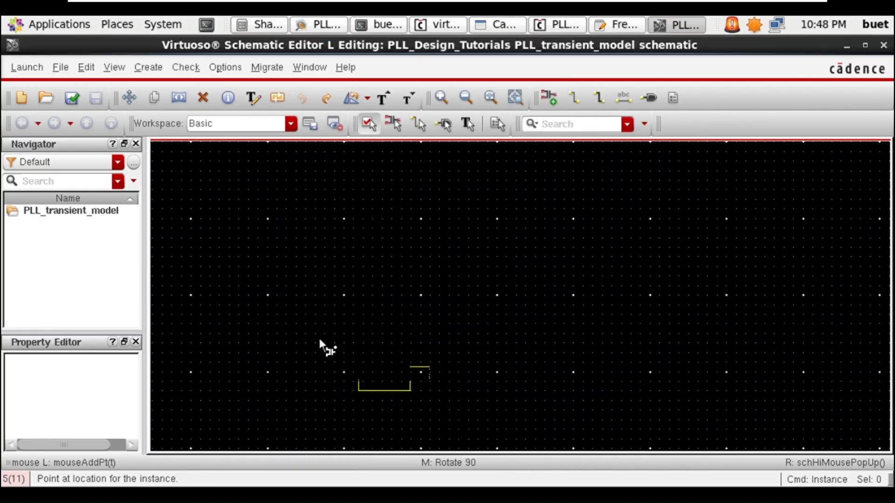
pyautogui.click(270, 234)
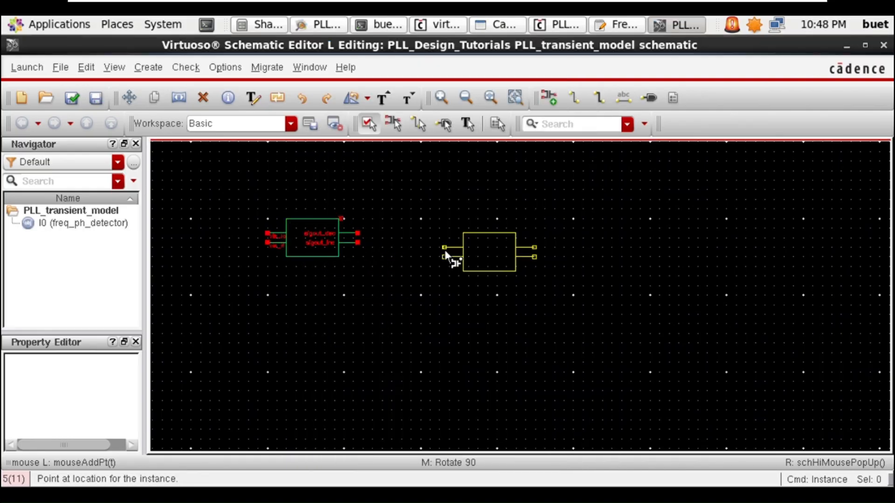
pyautogui.press('Escape')
# - Find the charge_pump cell in ahdlLib and place one instance of its symbol just right of the phase detector
pyautogui.press('i')
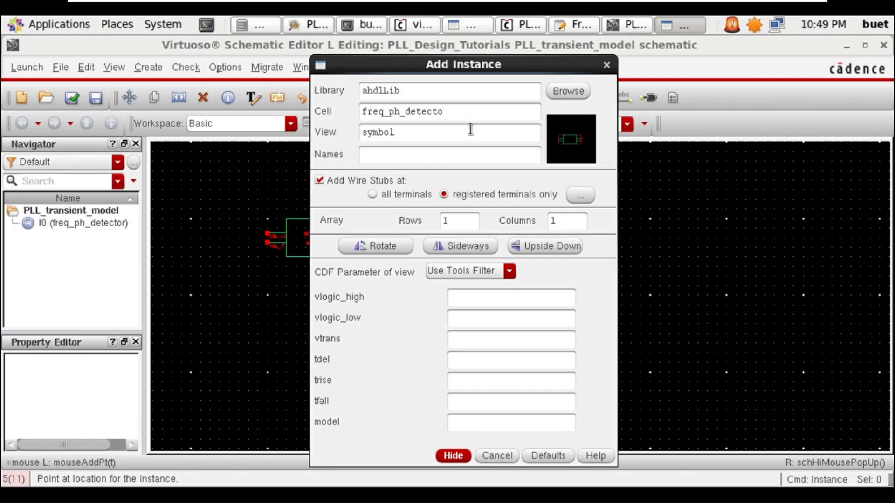
pyautogui.press('BackSpace')
pyautogui.press('BackSpace')
pyautogui.press('BackSpace')
pyautogui.press('BackSpace')
pyautogui.press('BackSpace')
pyautogui.press('BackSpace')
pyautogui.press('BackSpace')
pyautogui.press('BackSpace')
pyautogui.press('BackSpace')
pyautogui.press('BackSpace')
pyautogui.press('BackSpace')
pyautogui.press('BackSpace')
pyautogui.press('BackSpace')
pyautogui.press('BackSpace')
pyautogui.press('BackSpace')
pyautogui.write('c')
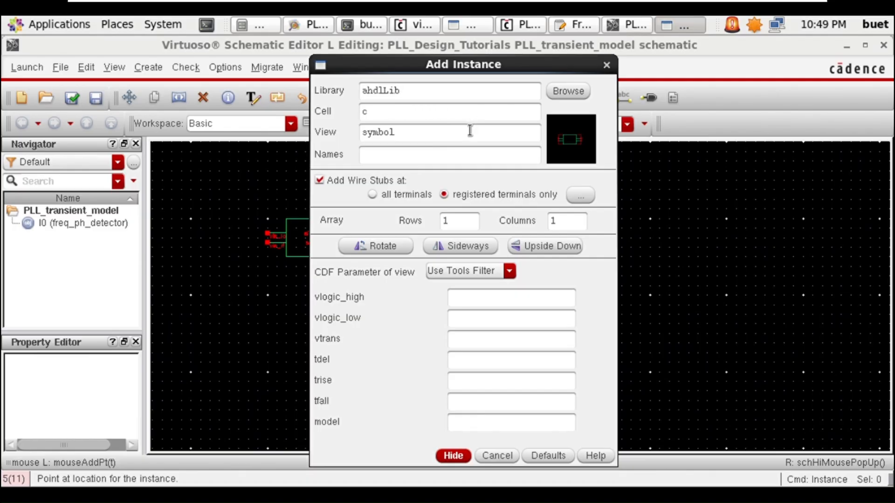
pyautogui.press('BackSpace')
pyautogui.click(580, 93)
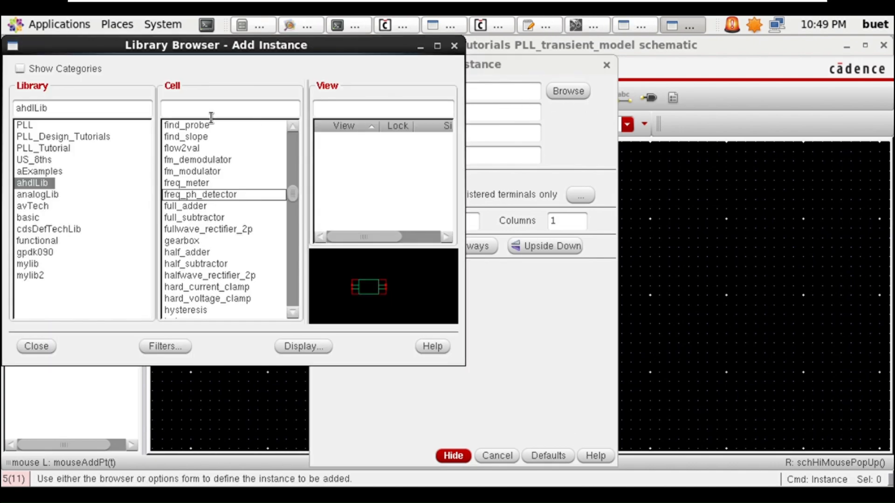
pyautogui.write('charg')
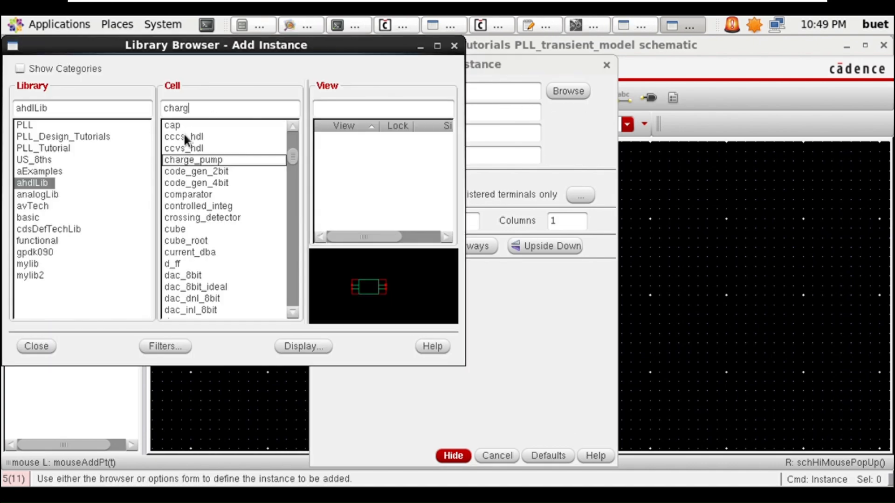
pyautogui.click(213, 161)
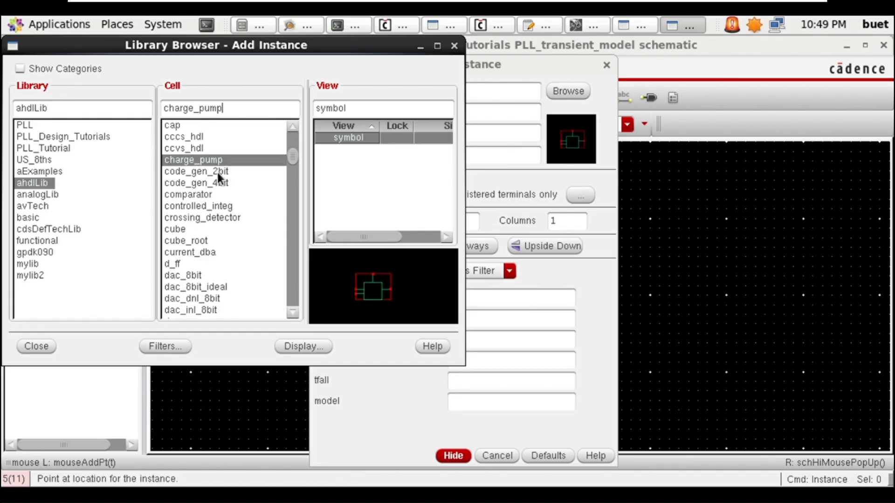
pyautogui.click(37, 347)
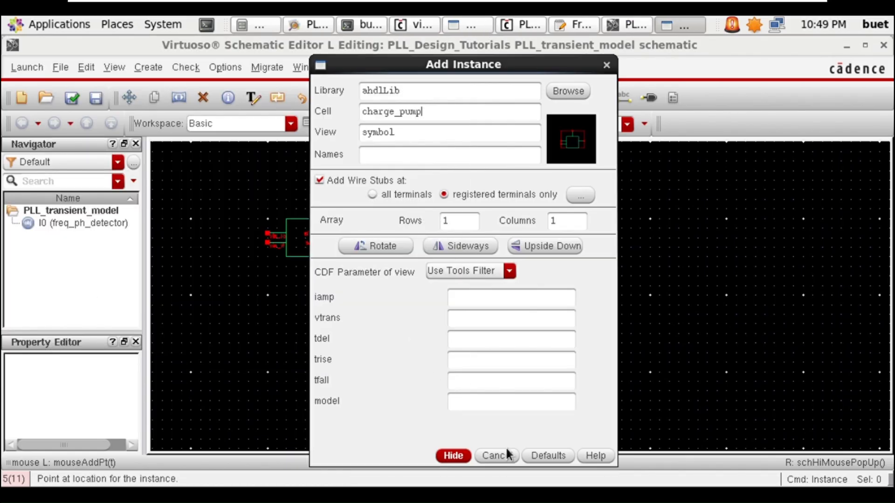
pyautogui.click(459, 461)
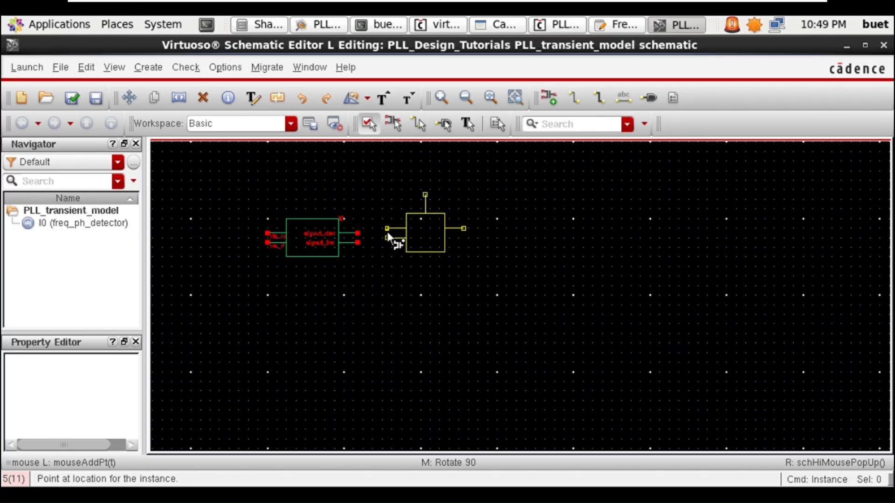
pyautogui.click(401, 233)
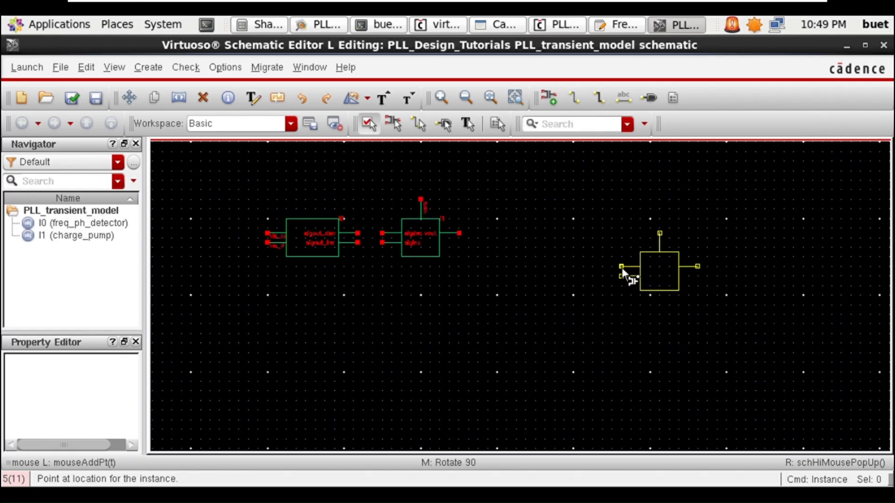
pyautogui.press('Escape')
# - Place one vco instance from ahdlLib to the right of the charge pump, leaving a gap between them
pyautogui.press('i')
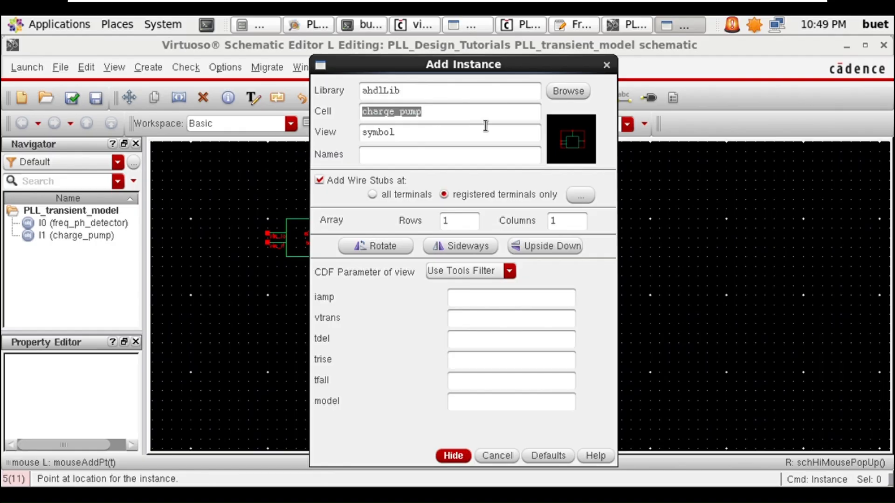
pyautogui.write('vc')
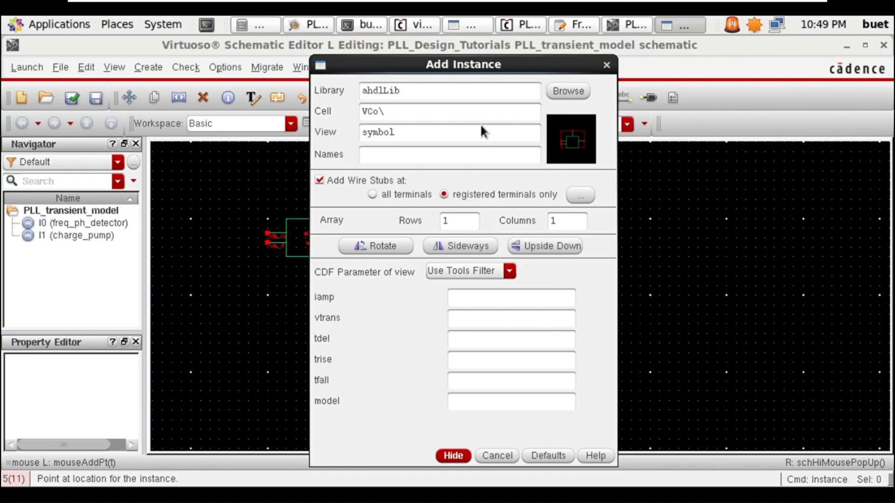
pyautogui.press('BackSpace')
pyautogui.press('BackSpace')
pyautogui.press('BackSpace')
pyautogui.press('BackSpace')
pyautogui.write('vco')
pyautogui.click(456, 459)
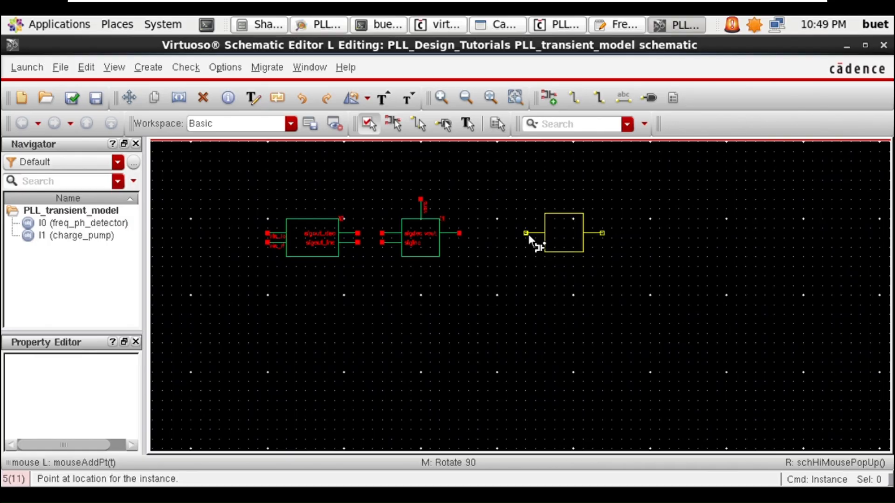
pyautogui.click(527, 235)
pyautogui.press('Escape')
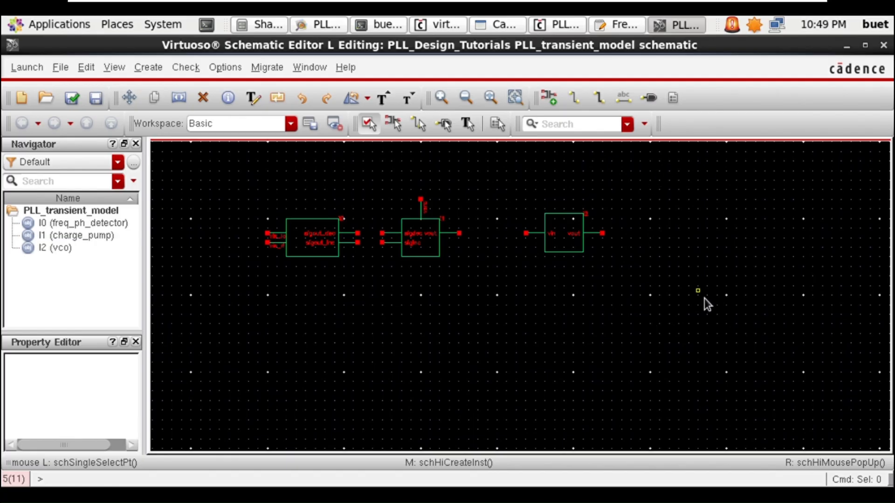
# - Place one comparator instance from ahdlLib to the right of the VCO
pyautogui.write('i')
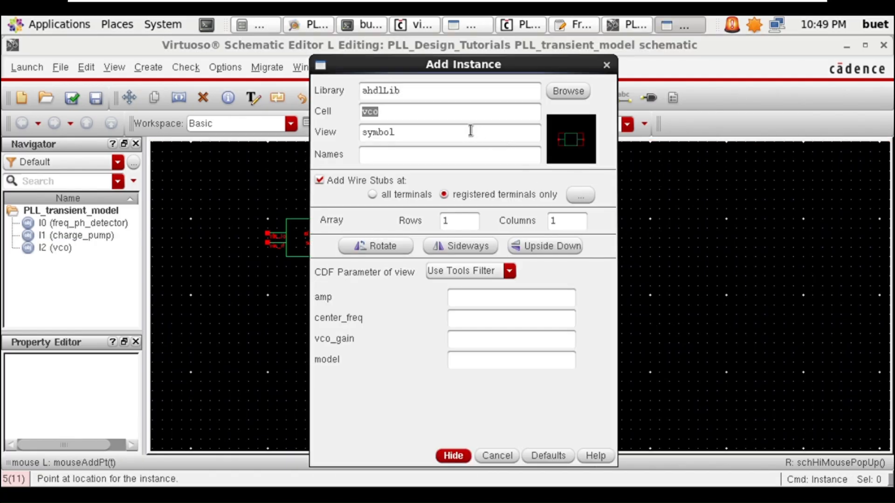
pyautogui.write('comparator')
pyautogui.click(453, 456)
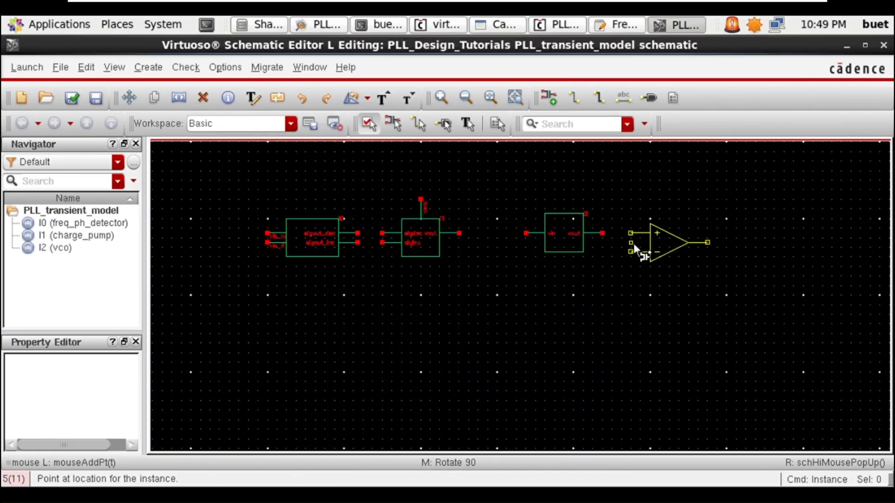
pyautogui.click(636, 243)
pyautogui.press('Escape')
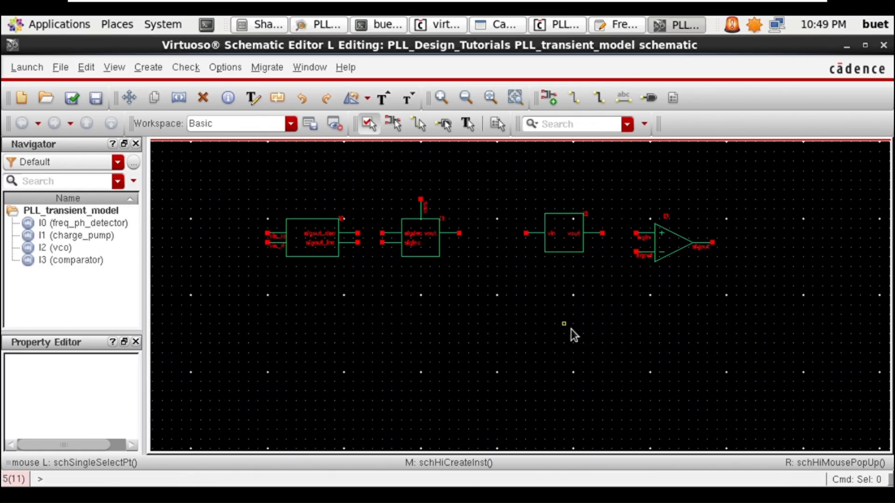
# - Find the res cell in analogLib and place a resistor between the charge pump output and the VCO
pyautogui.press('i')
pyautogui.click(566, 94)
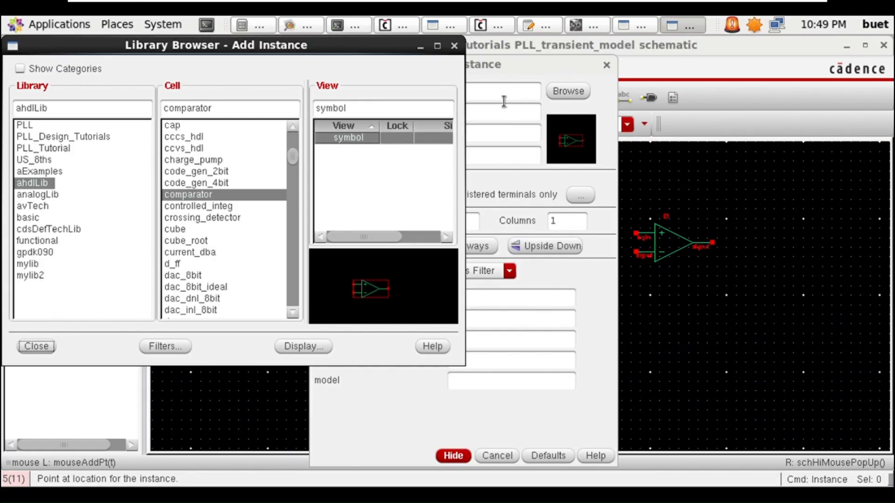
pyautogui.click(47, 196)
pyautogui.click(202, 112)
pyautogui.write('re')
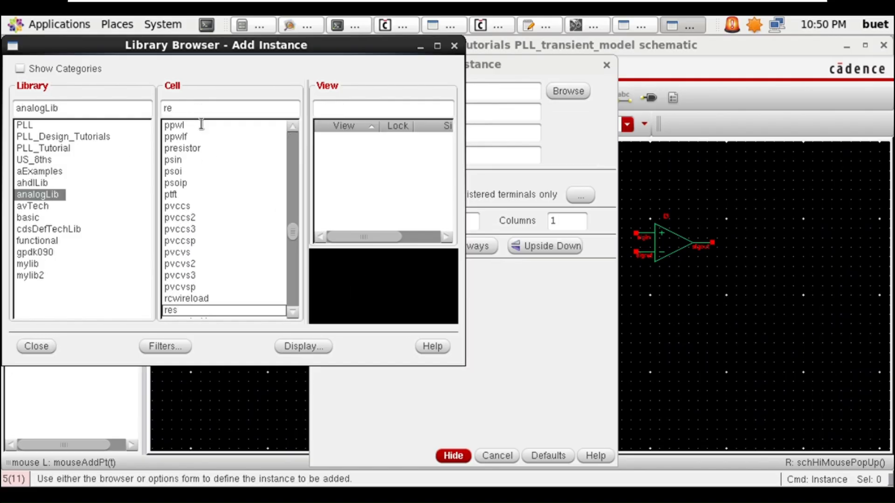
pyautogui.write('s')
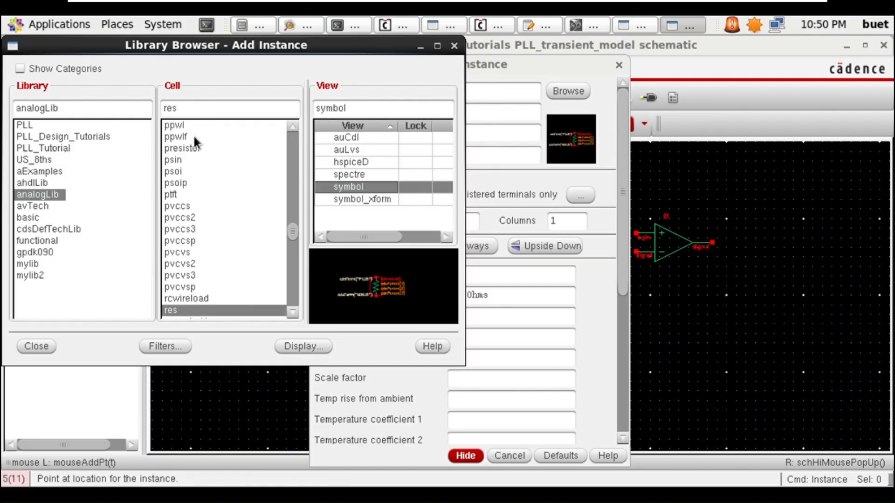
pyautogui.click(42, 346)
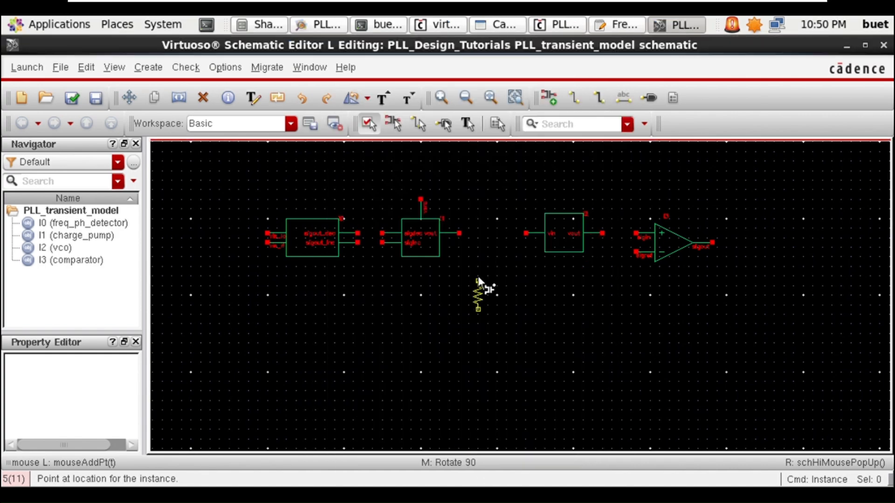
pyautogui.click(466, 456)
pyautogui.click(488, 236)
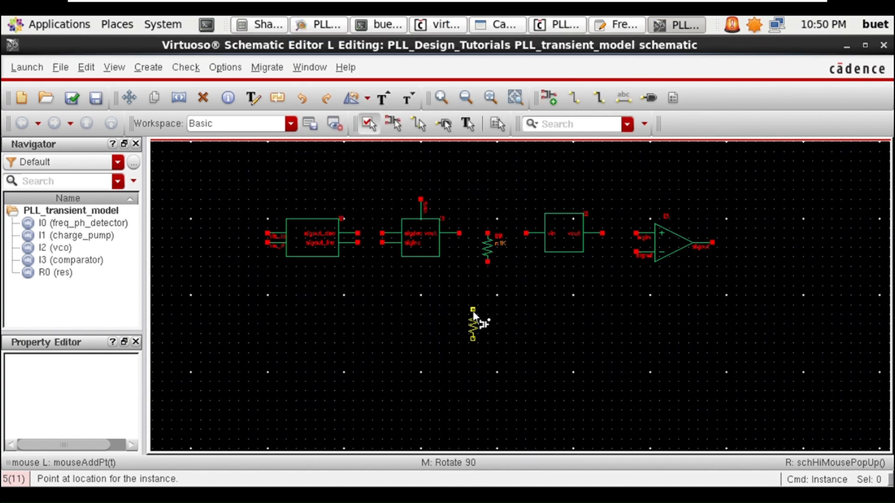
# - Place an analogLib cap instance directly below the resistor, with its upper terminal on the resistor's lower terminal
pyautogui.press('F3')
pyautogui.write('cap')
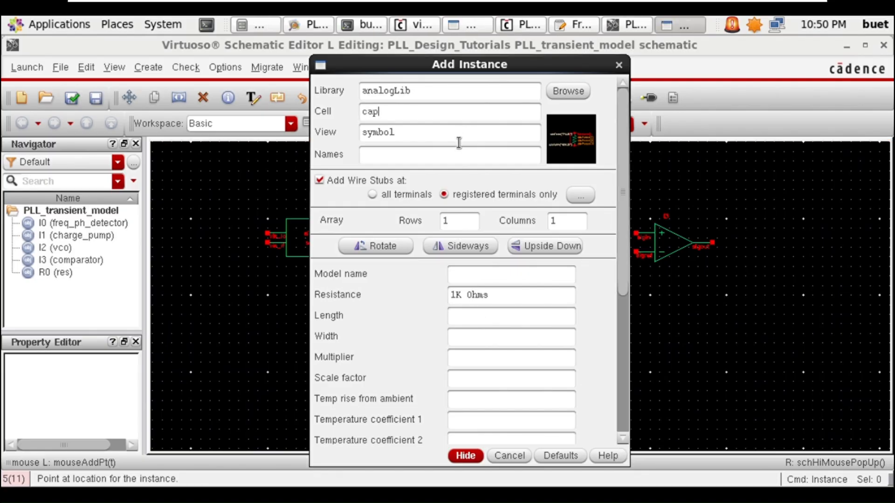
pyautogui.press('Return')
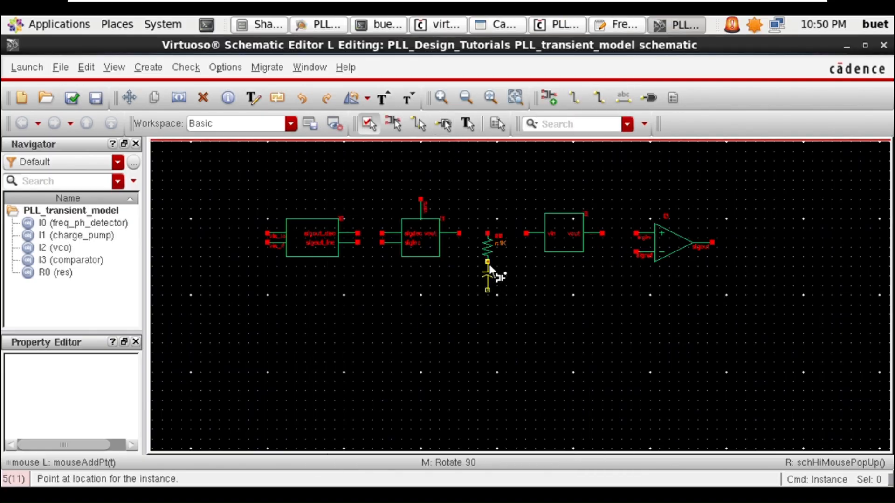
pyautogui.click(489, 264)
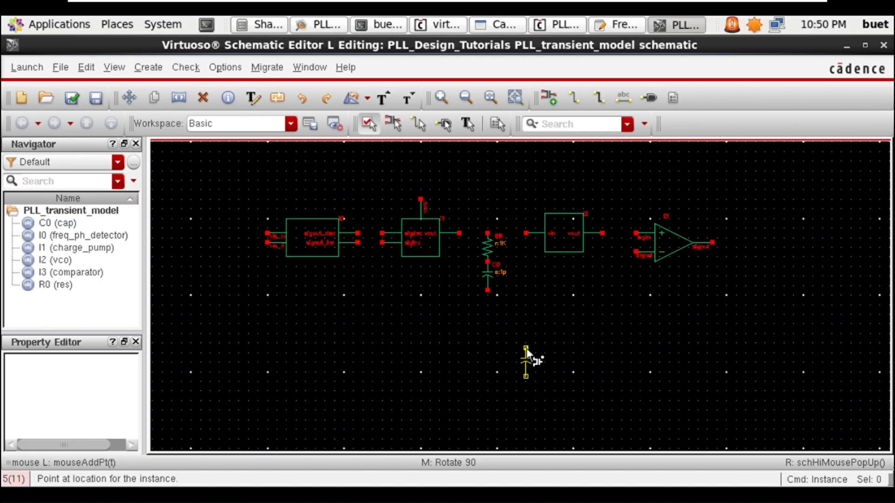
pyautogui.press('Escape')
# - Place one vcvs instance from analogLib below the VCO
pyautogui.write('i')
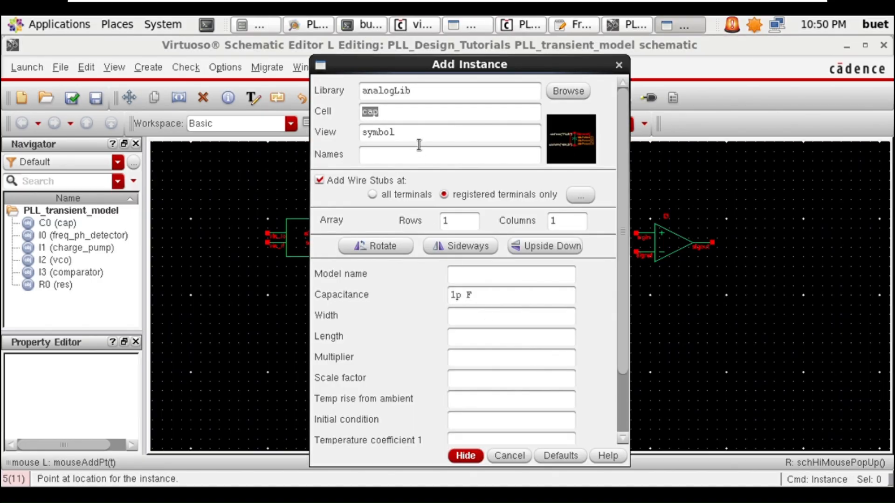
pyautogui.write('vcvs')
pyautogui.click(465, 455)
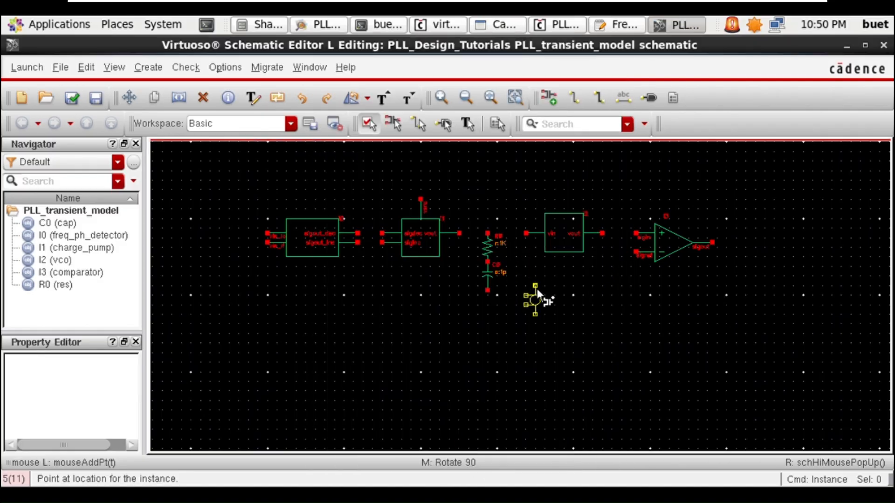
pyautogui.click(536, 289)
pyautogui.press('Escape')
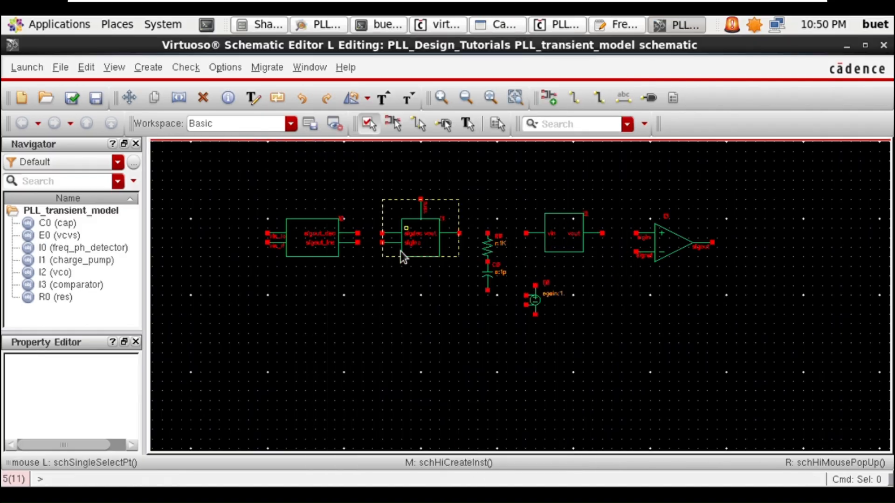
# - Move the comparator and the VCO farther right and slightly up to free space beside the resistor and capacitor
pyautogui.moveTo(616, 189); pyautogui.dragTo(717, 306)
pyautogui.moveTo(680, 242); pyautogui.dragTo(747, 223)
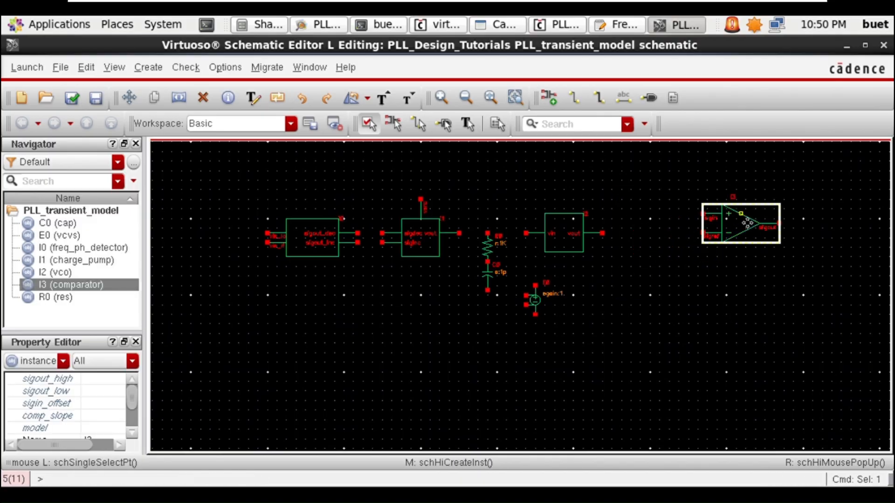
pyautogui.moveTo(525, 185); pyautogui.dragTo(607, 262)
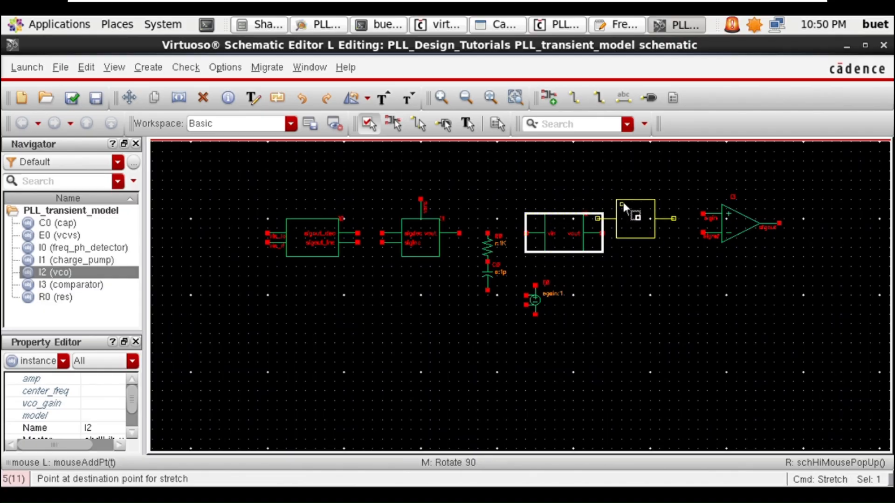
pyautogui.click(622, 201)
pyautogui.click(650, 295)
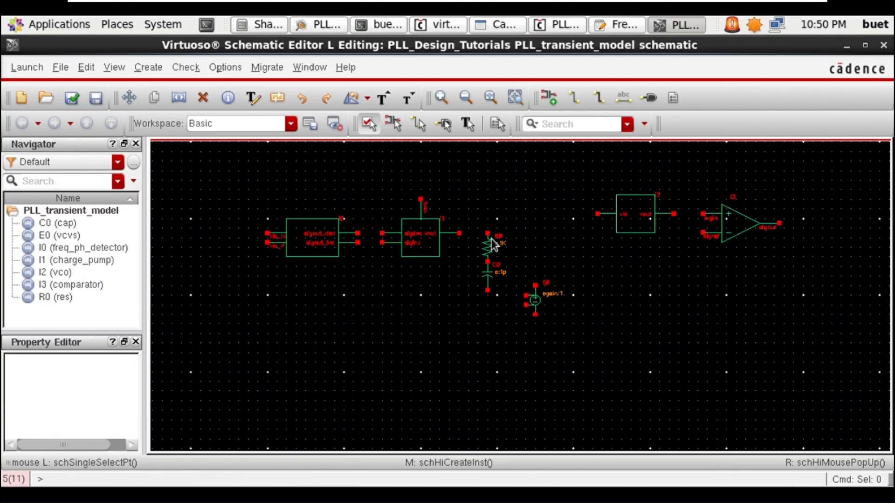
# - Move the vcvs source up into the space between the resistor and the VCO, and clear the selection
pyautogui.moveTo(531, 269); pyautogui.dragTo(557, 344)
pyautogui.press('s')
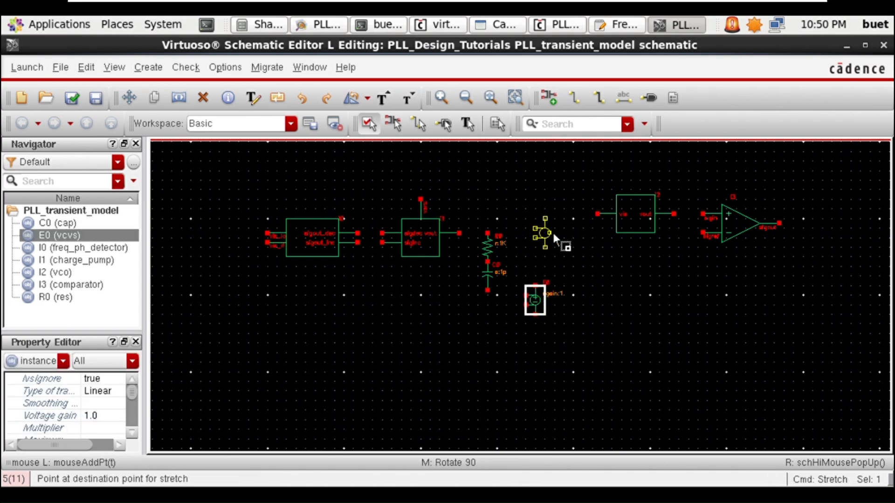
pyautogui.click(557, 236)
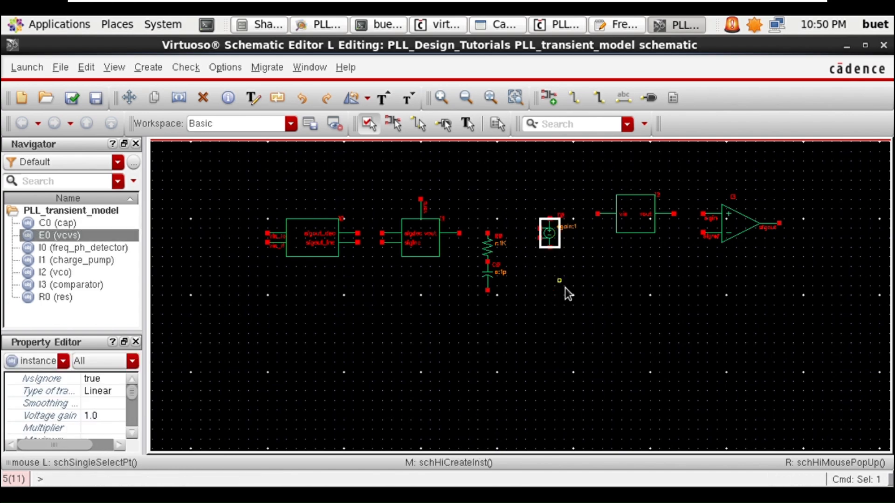
pyautogui.click(550, 378)
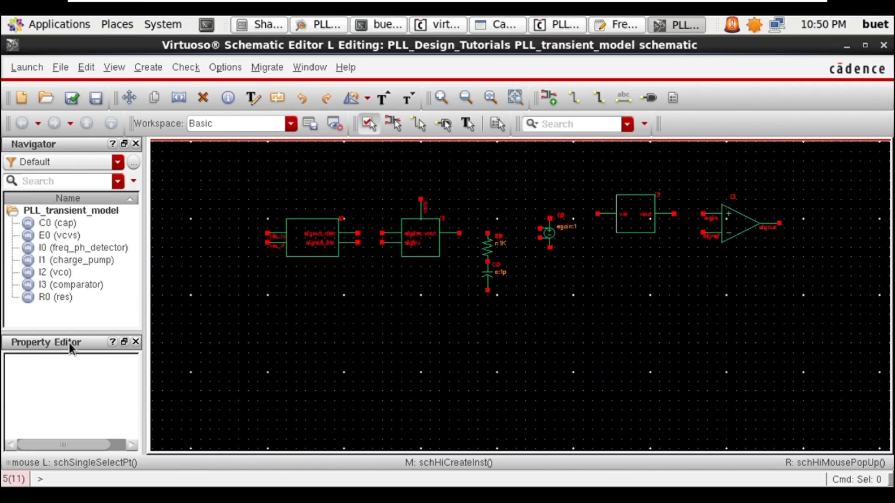
# - Place three vdc instances from analogLib in a row below and to the left of the phase detector
pyautogui.press('i')
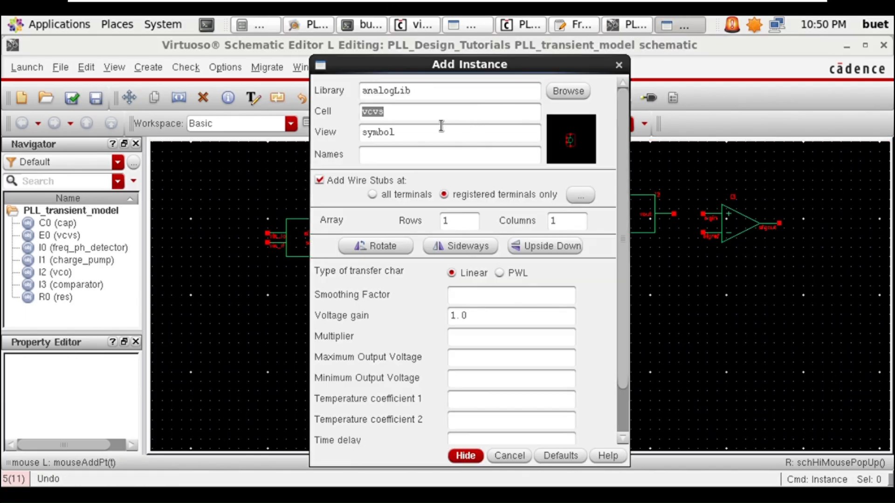
pyautogui.write('vdc')
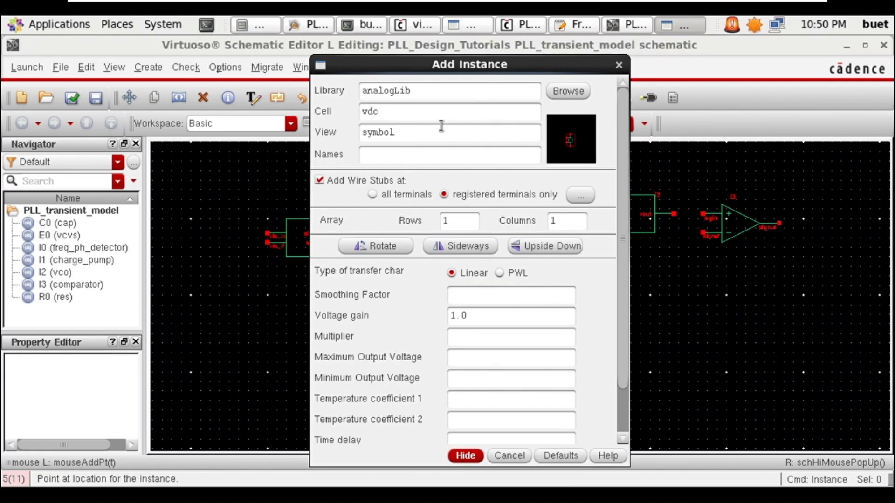
pyautogui.click(466, 457)
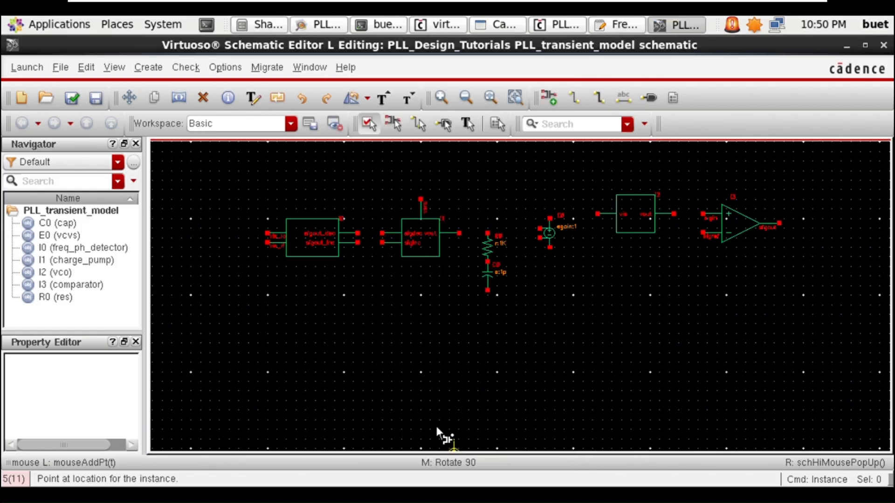
pyautogui.click(185, 314)
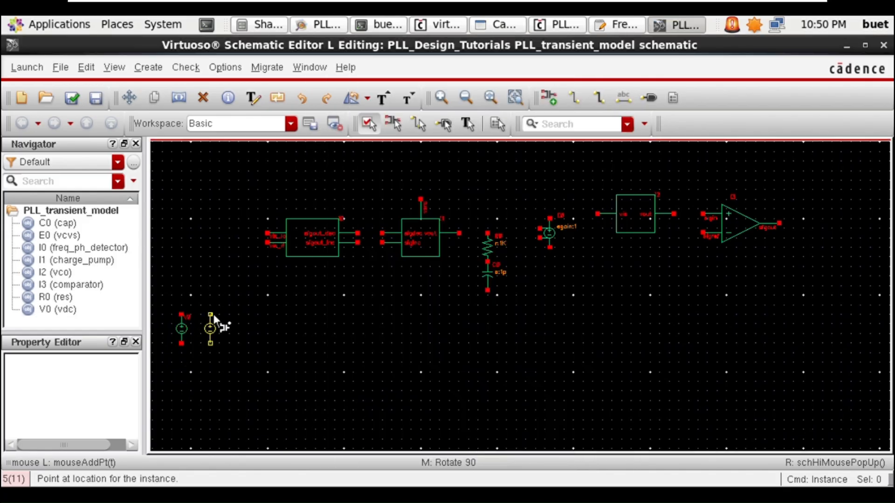
pyautogui.click(224, 315)
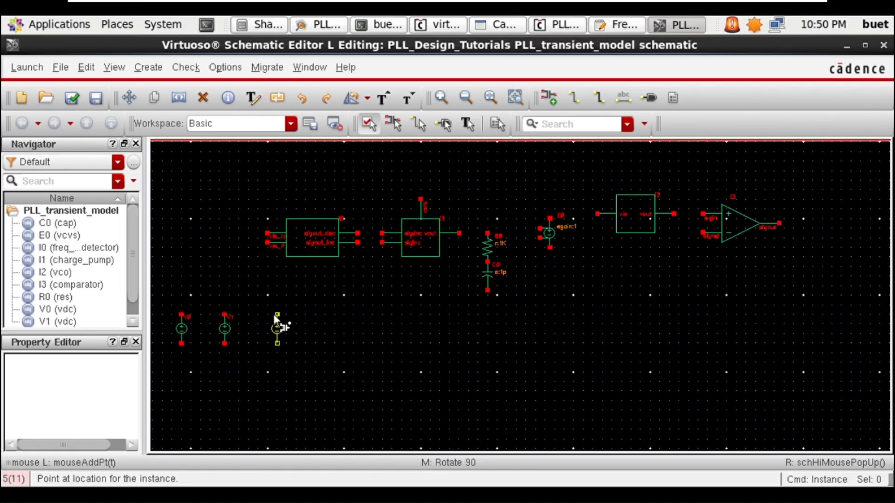
pyautogui.click(263, 311)
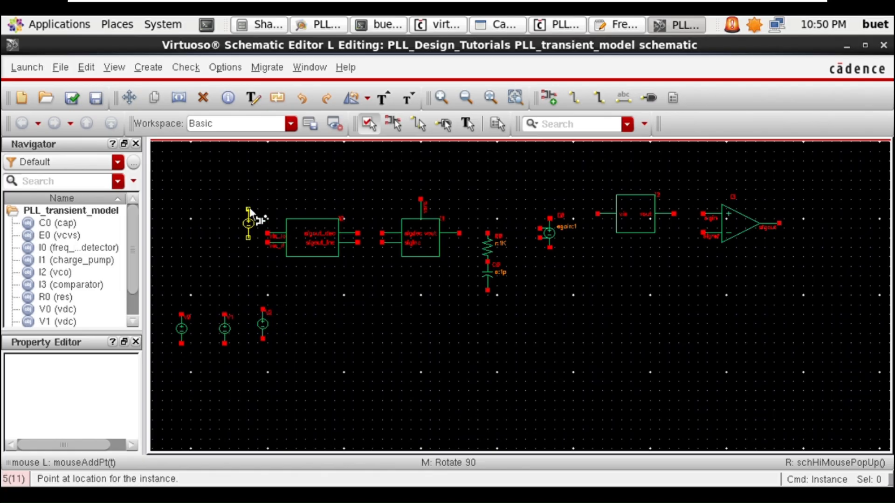
pyautogui.press('Escape')
# - Move all the blocks of the upper row together to the right, leaving the three vdc sources in place, and clear the selection
pyautogui.moveTo(244, 192); pyautogui.dragTo(809, 301)
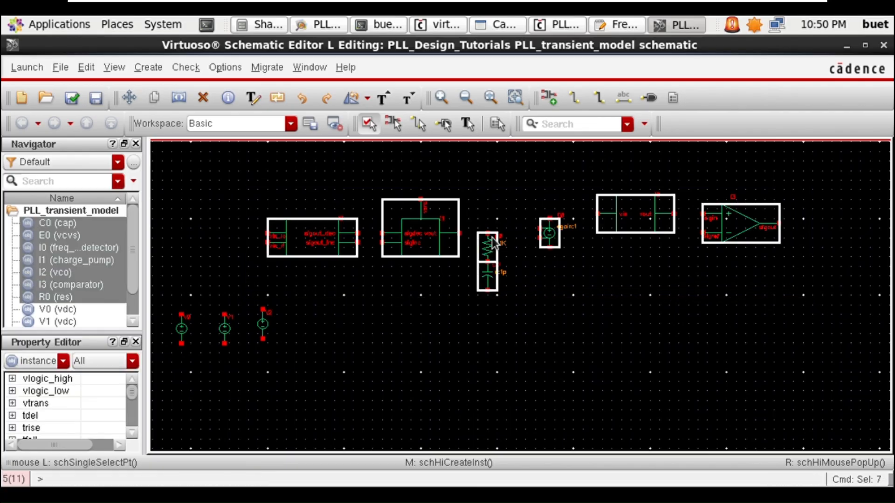
pyautogui.press('s')
pyautogui.click(437, 215)
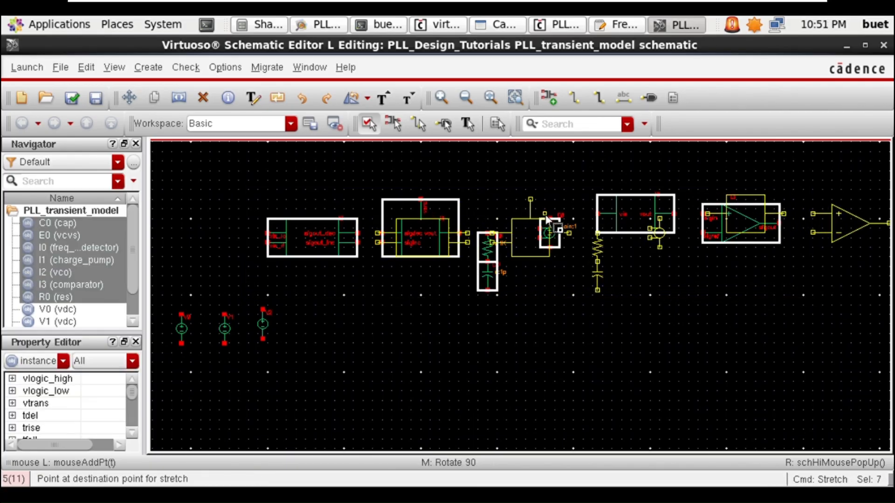
pyautogui.click(549, 217)
pyautogui.click(555, 343)
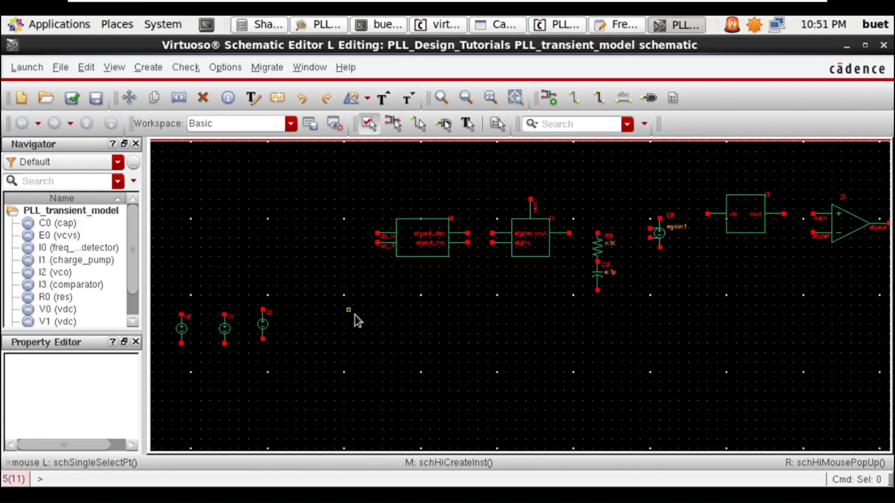
# - Place one Freq_Divder symbol from the PLL_Design_Tutorials library below the charge pump
pyautogui.press('i')
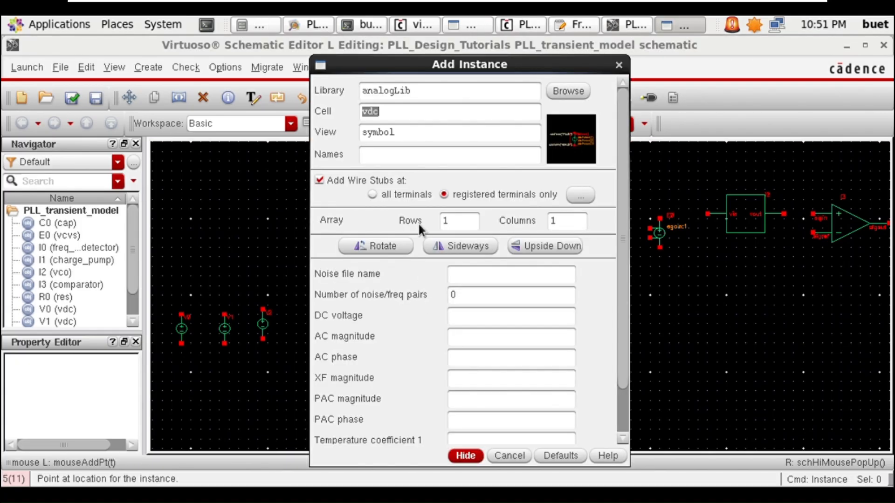
pyautogui.click(563, 92)
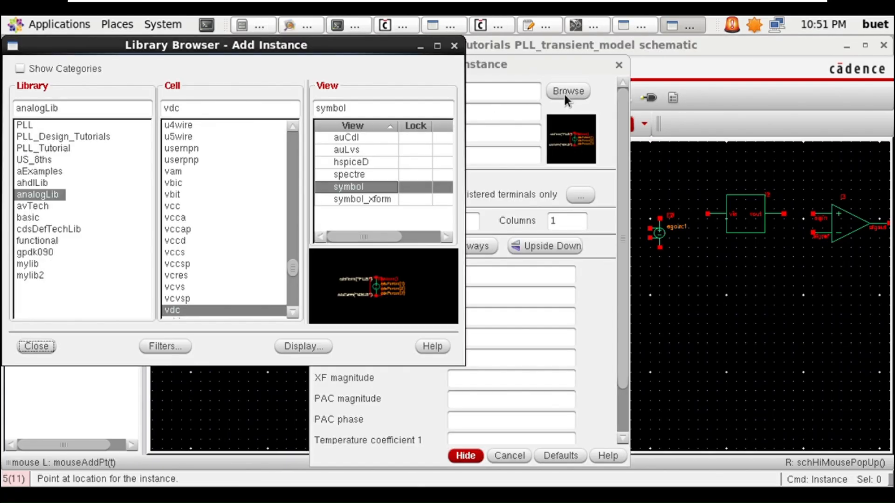
pyautogui.click(87, 137)
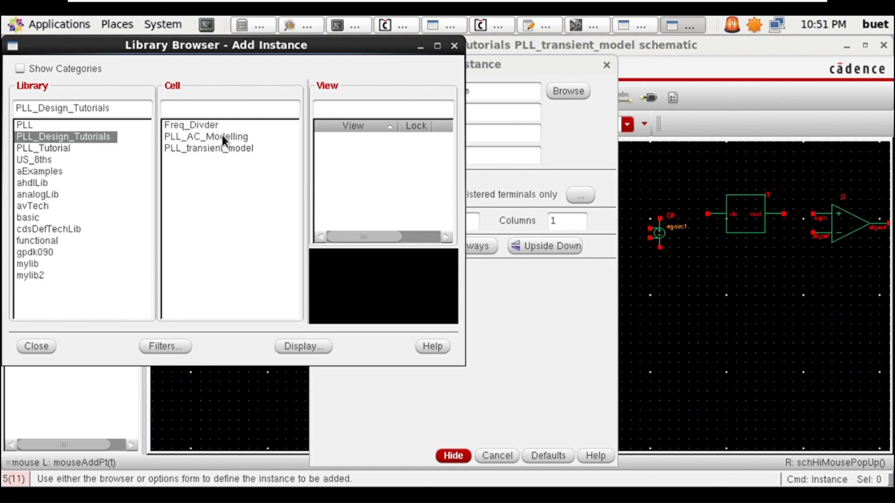
pyautogui.click(205, 126)
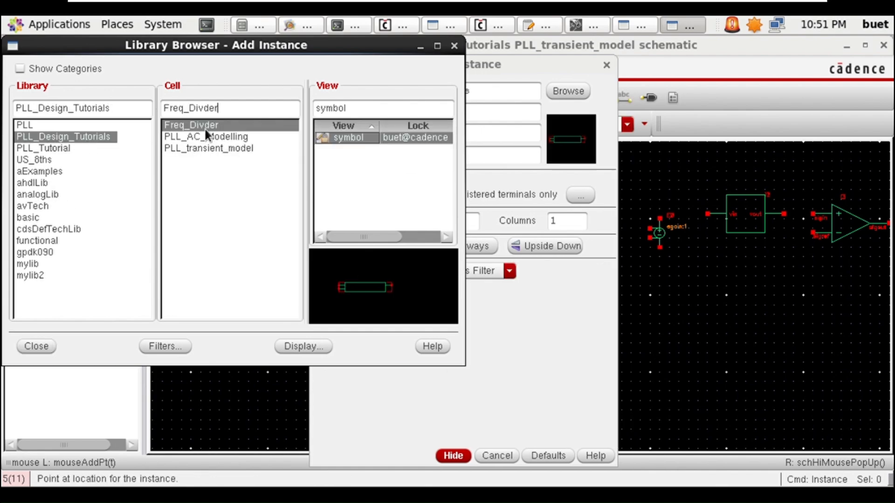
pyautogui.click(41, 347)
pyautogui.click(453, 455)
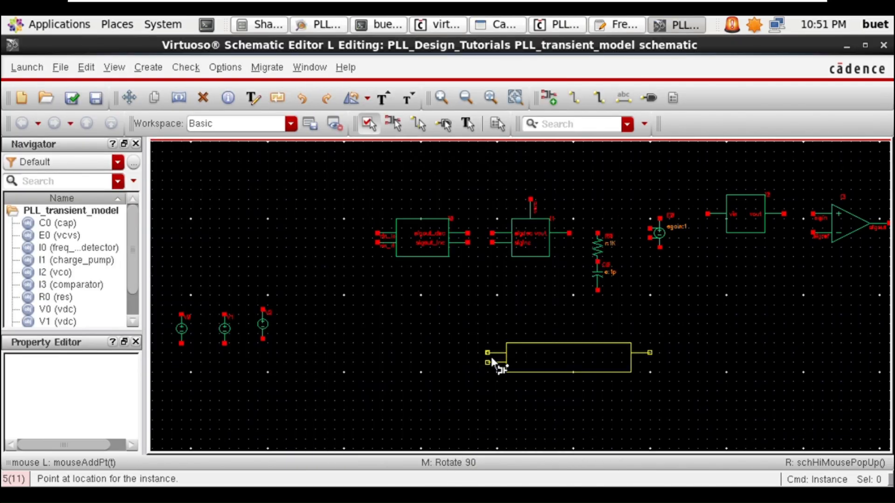
pyautogui.click(494, 377)
pyautogui.press('Escape')
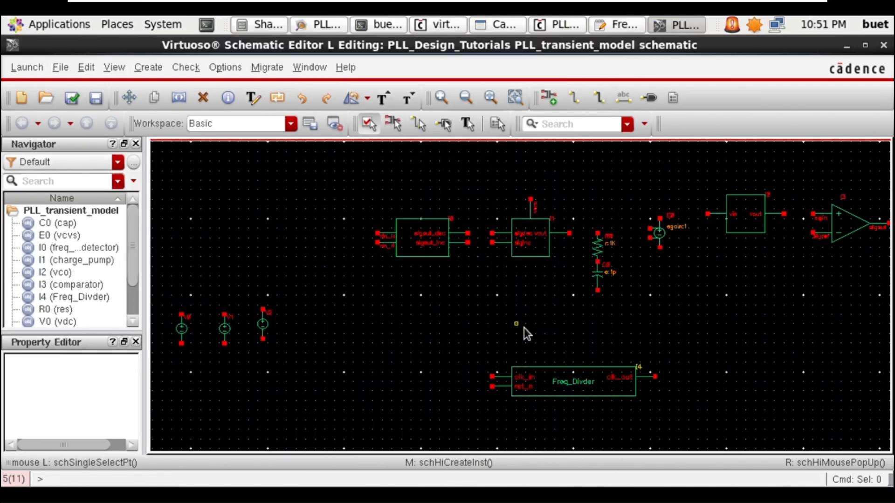
# - Flip the Freq_Divder block horizontally so its inputs face right, and clear the selection
pyautogui.click(563, 390)
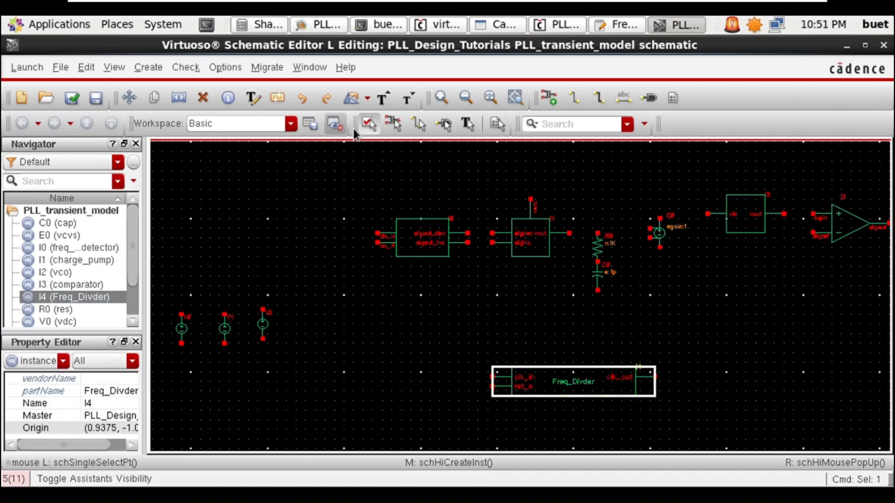
pyautogui.click(368, 99)
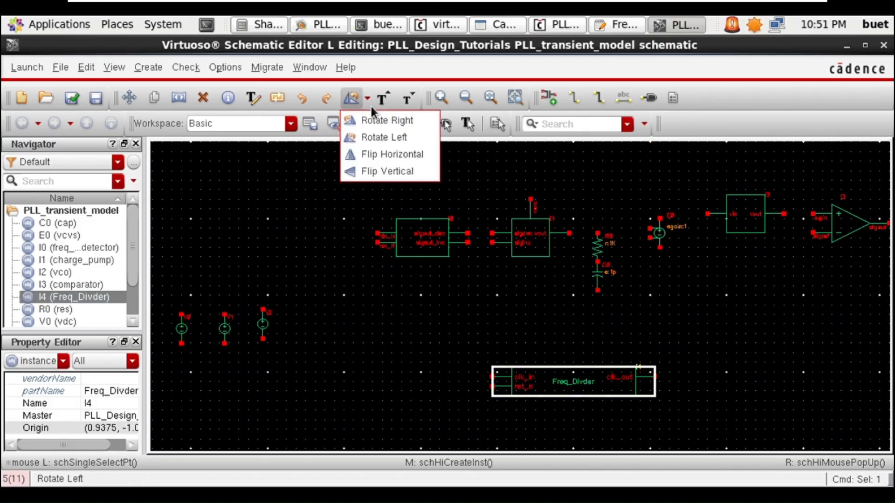
pyautogui.click(378, 161)
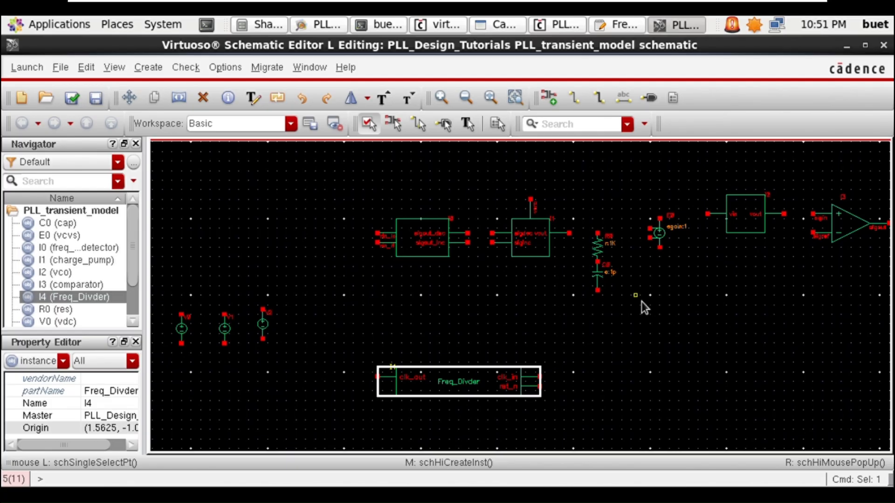
pyautogui.click(516, 373)
pyautogui.click(616, 377)
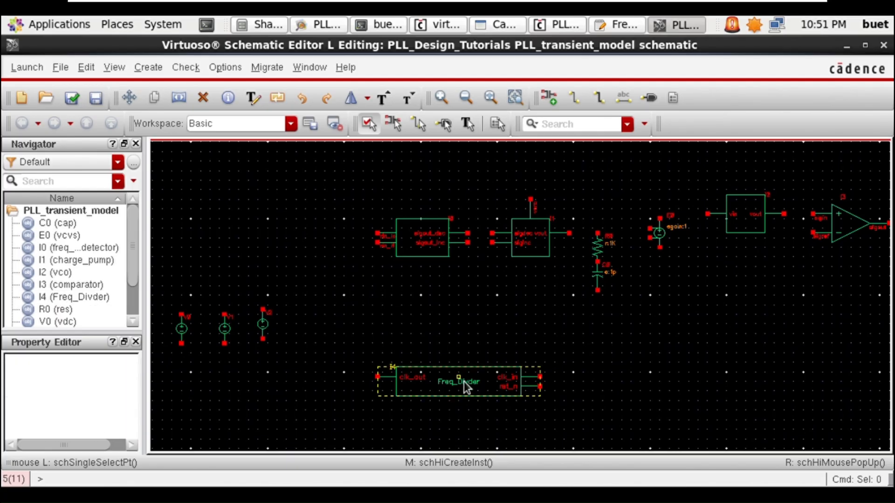
# - Set the DC voltage of the leftmost vdc source to 0
pyautogui.click(184, 337)
pyautogui.press('q')
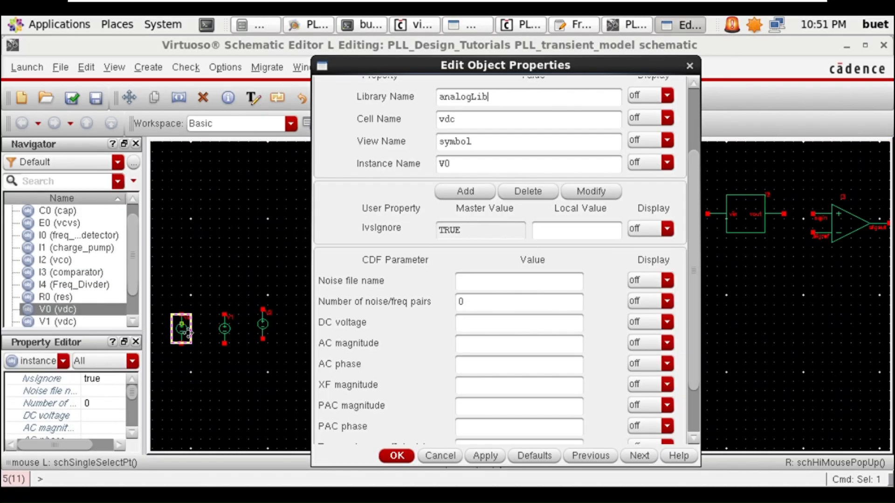
pyautogui.click(489, 328)
pyautogui.write('0')
pyautogui.click(396, 457)
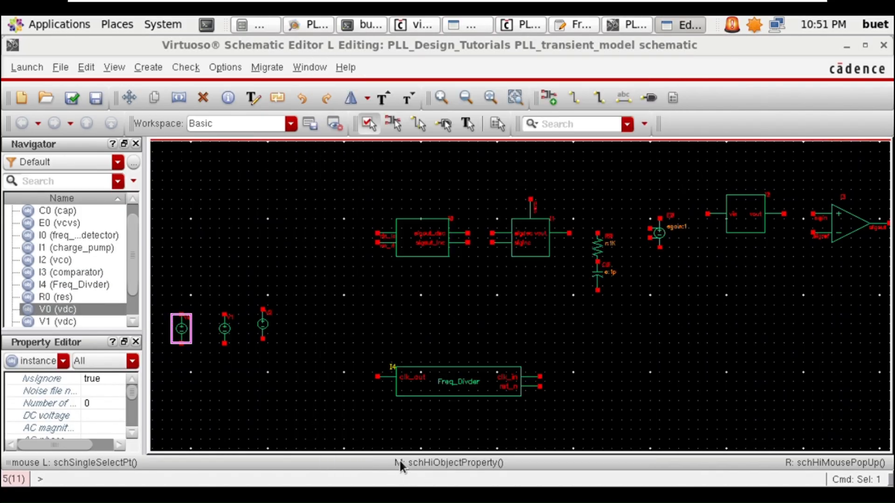
pyautogui.click(343, 342)
# - Place an analogLib gnd symbol on the lower terminal of the leftmost vdc source
pyautogui.press('i')
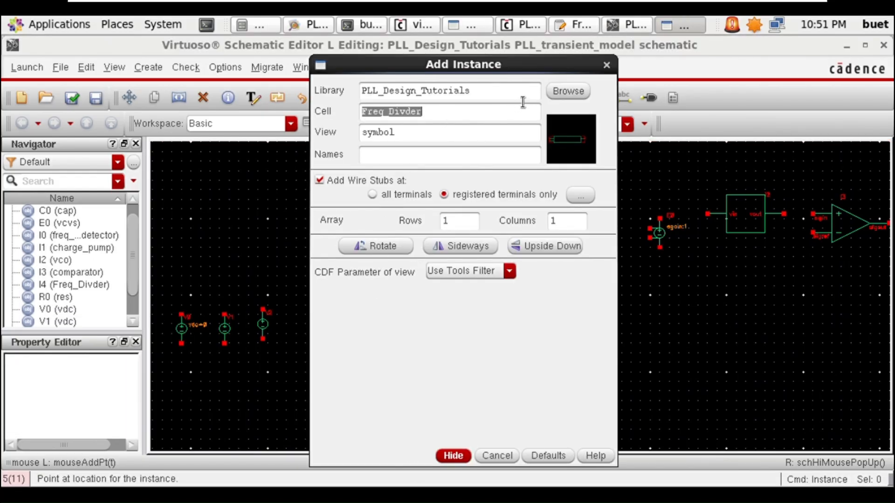
pyautogui.click(564, 91)
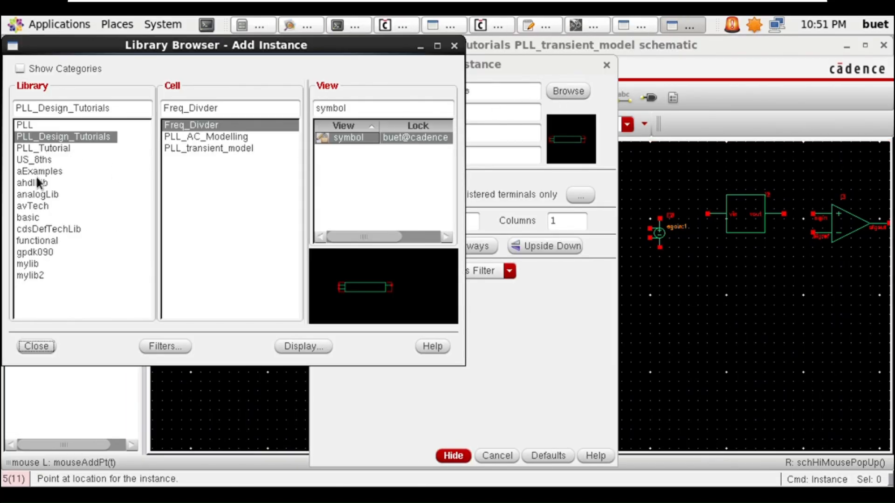
pyautogui.click(44, 194)
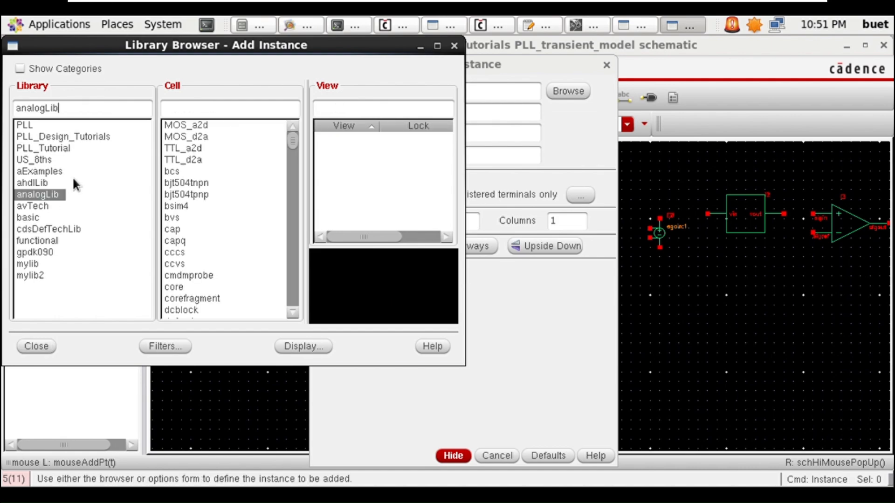
pyautogui.click(230, 117)
pyautogui.write('gn')
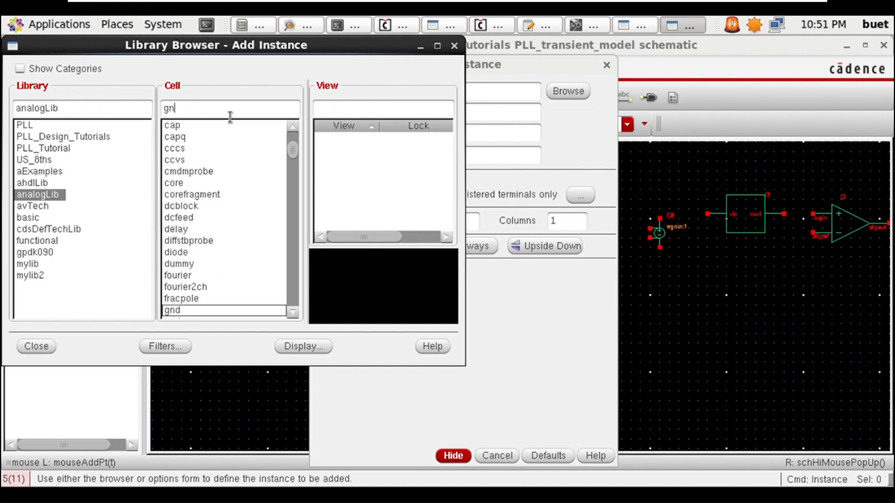
pyautogui.click(218, 306)
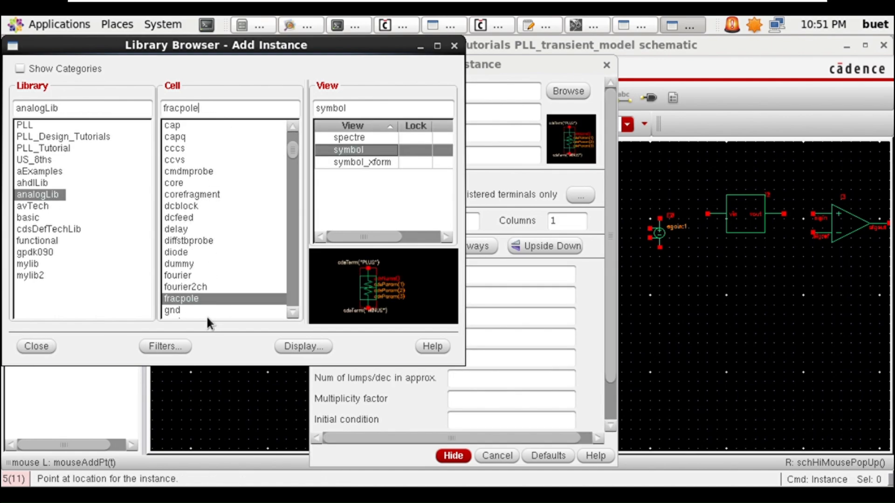
pyautogui.click(186, 310)
pyautogui.click(39, 348)
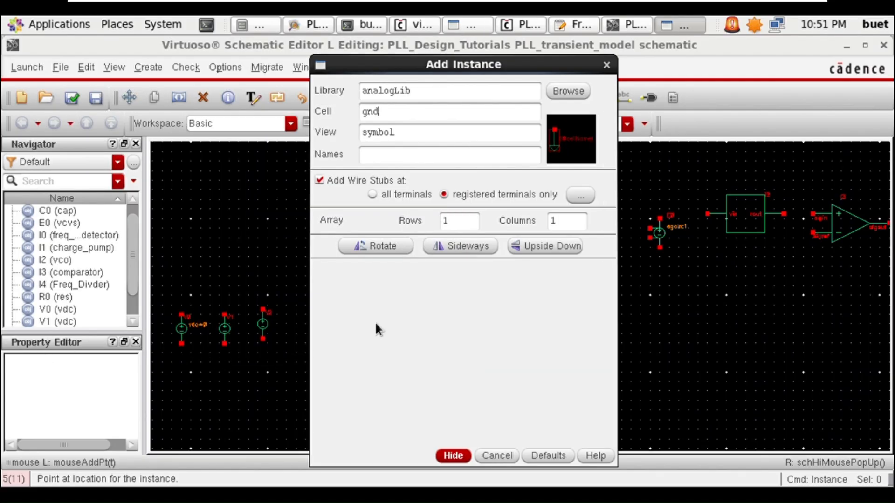
pyautogui.click(453, 461)
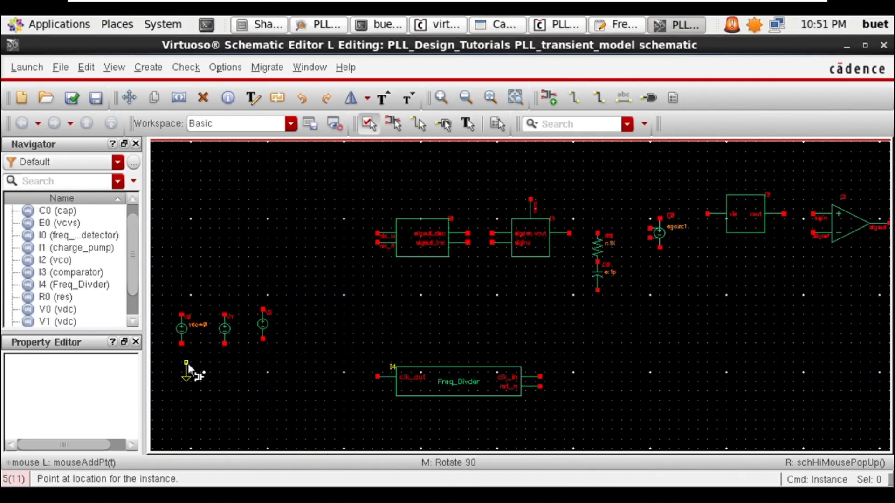
pyautogui.click(187, 353)
pyautogui.press('Escape')
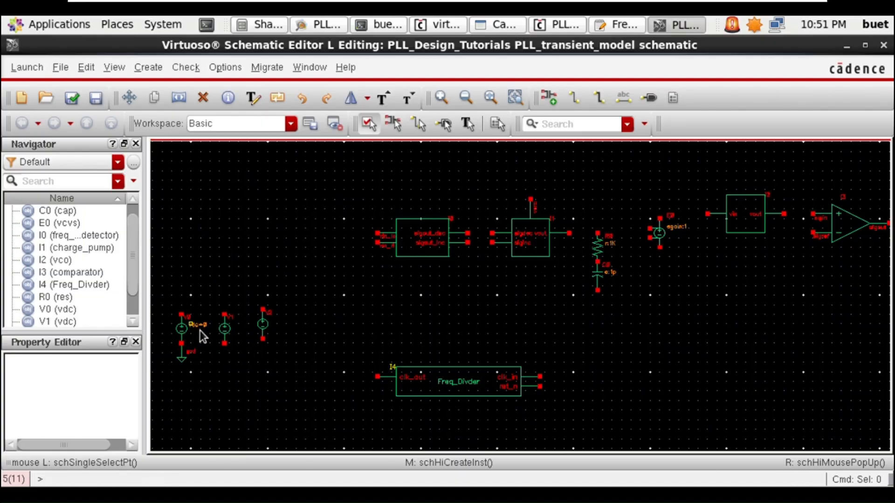
# - Draw a short vertical wire stub upward from the upper terminal of the leftmost vdc source
pyautogui.press('w')
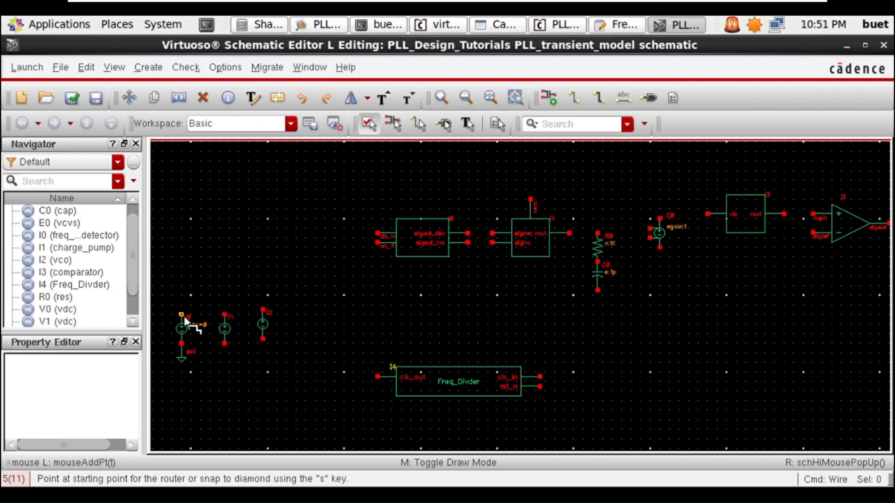
pyautogui.click(185, 313)
pyautogui.click(183, 290)
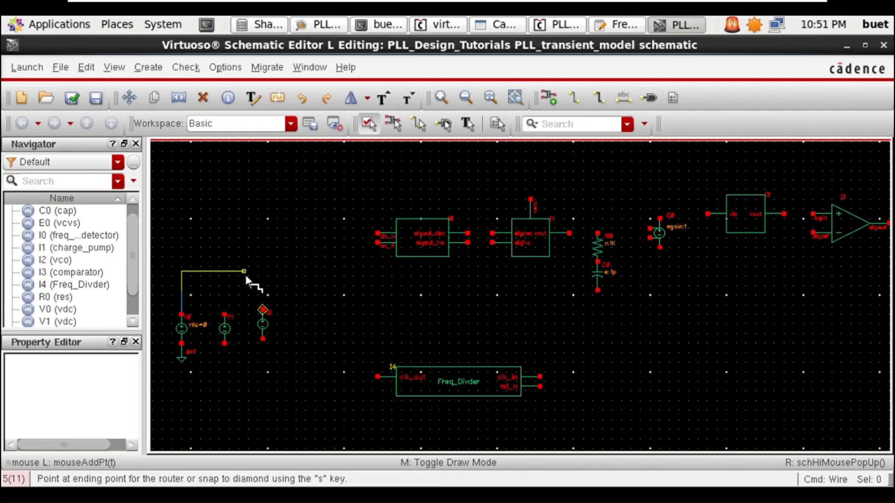
pyautogui.press('Escape')
# - Label the wire stub above the leftmost vdc source with the net name gnd
pyautogui.press('l')
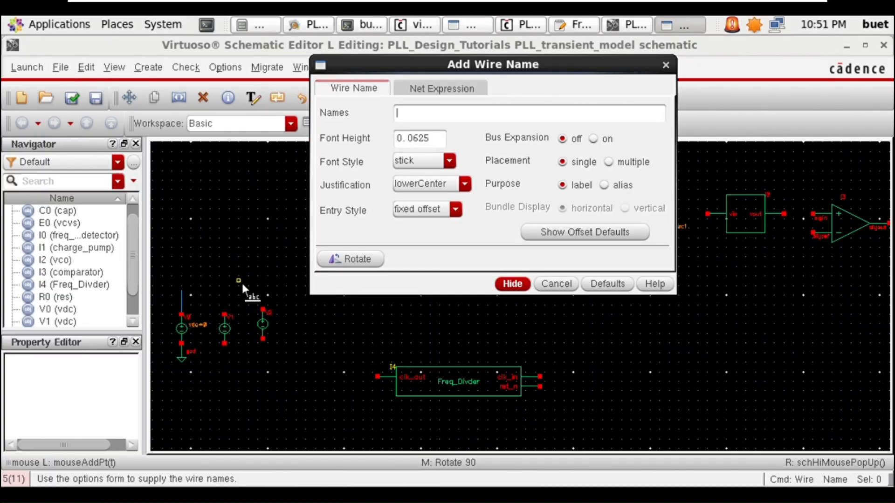
pyautogui.write('gnd')
pyautogui.click(512, 283)
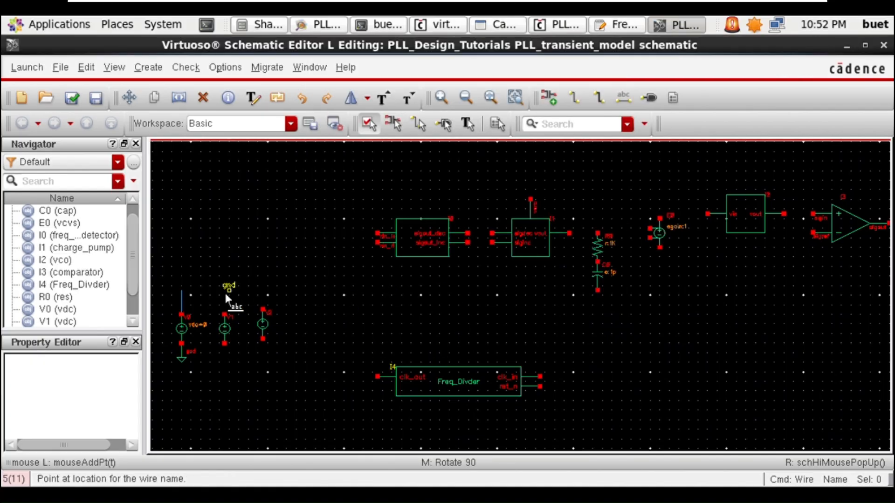
pyautogui.click(182, 303)
pyautogui.press('Escape')
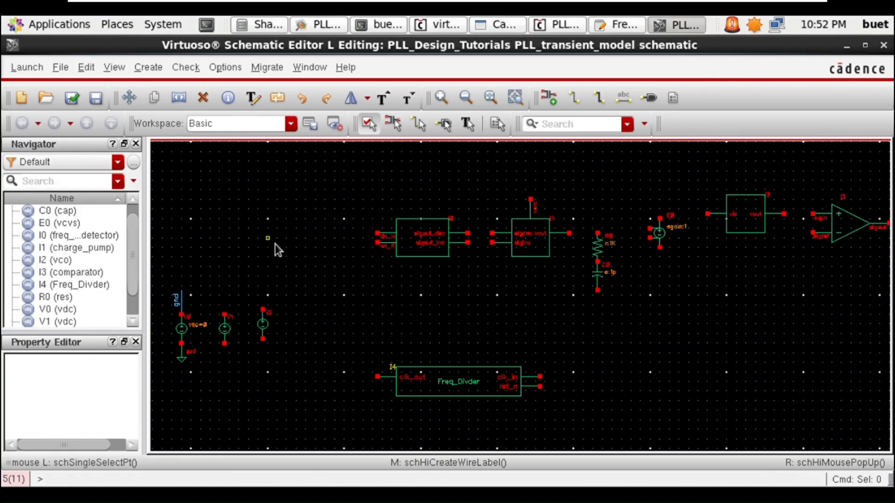
# - Copy the gnd-labelled wire stub from the leftmost vdc source onto the lower terminals of the other two vdc sources
pyautogui.click(183, 303)
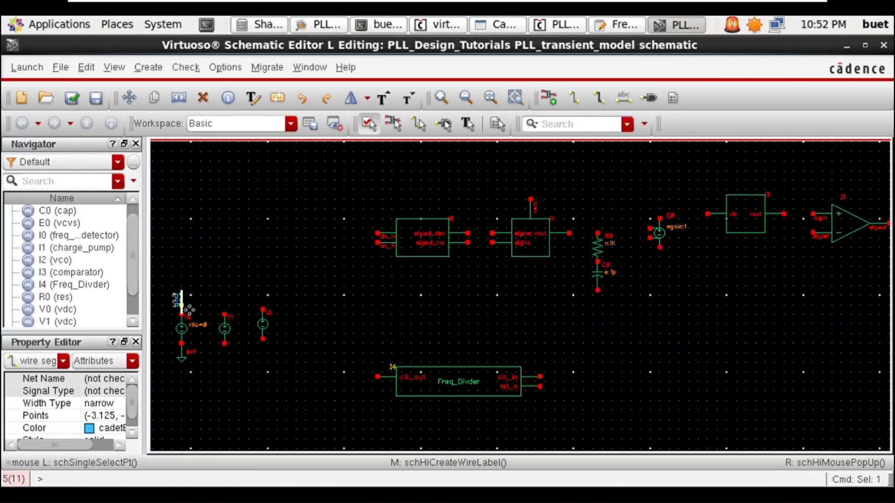
pyautogui.press('c')
pyautogui.click(183, 303)
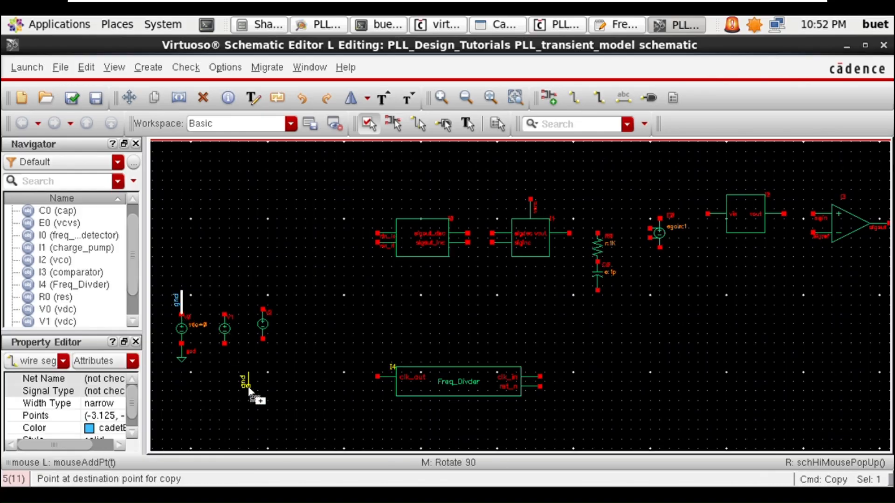
pyautogui.click(228, 357)
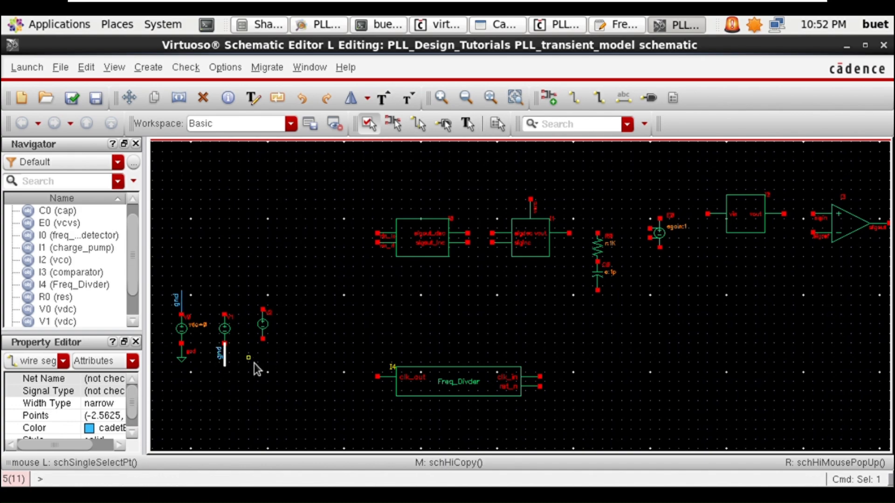
pyautogui.click(242, 362)
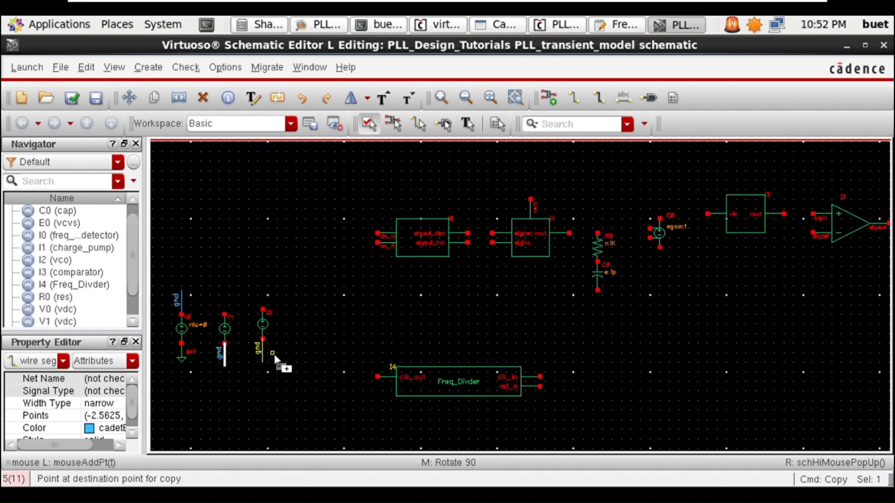
pyautogui.click(274, 355)
pyautogui.press('Escape')
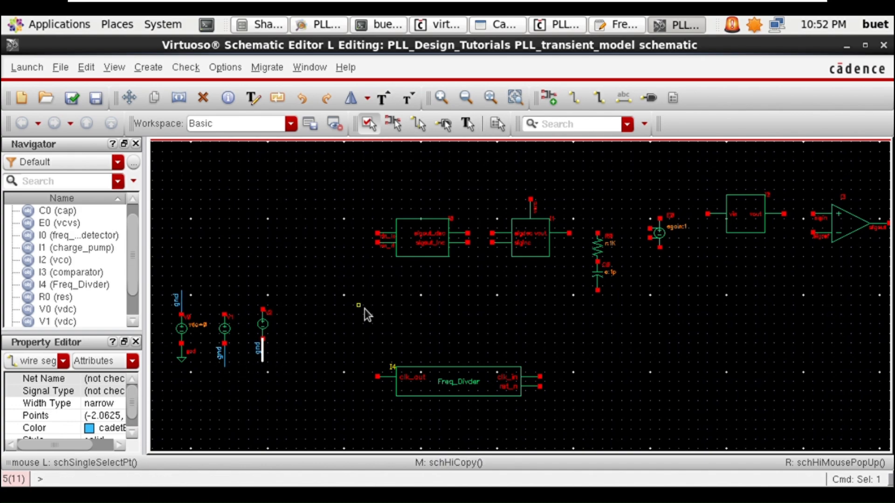
# - Set the DC voltage of the middle vdc source to the variable VCC
pyautogui.click(233, 335)
pyautogui.press('q')
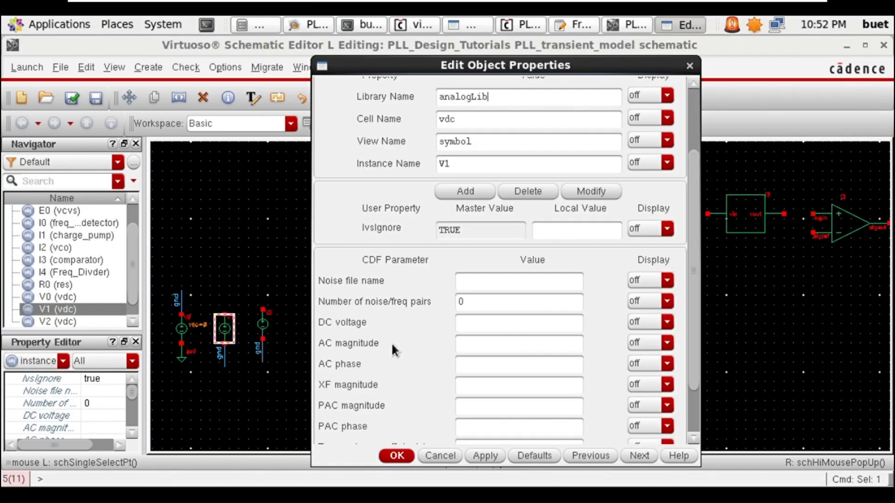
pyautogui.click(515, 329)
pyautogui.write('VCC')
pyautogui.click(403, 456)
# - Set the DC voltage of the rightmost vdc source to the variable Vcenter
pyautogui.click(283, 334)
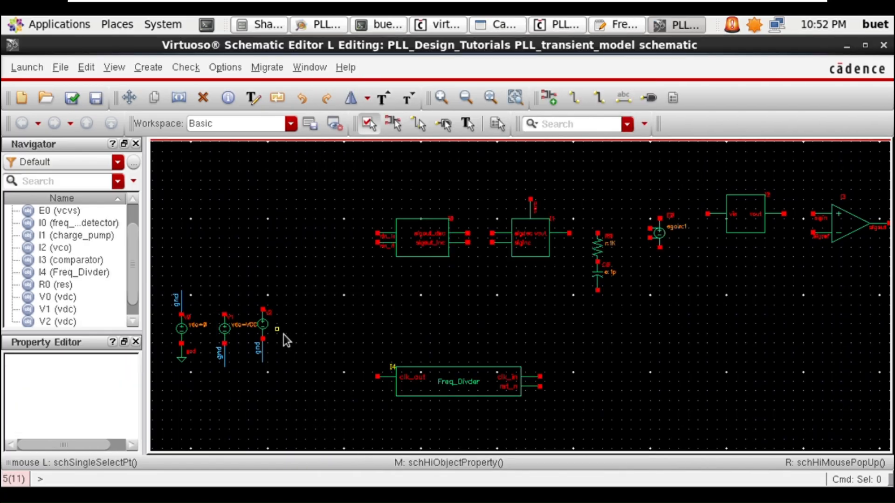
pyautogui.click(267, 335)
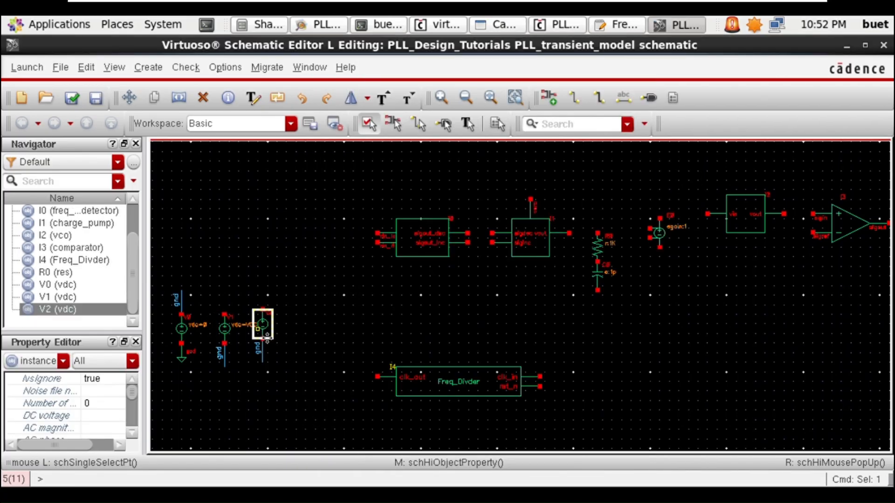
pyautogui.press('q')
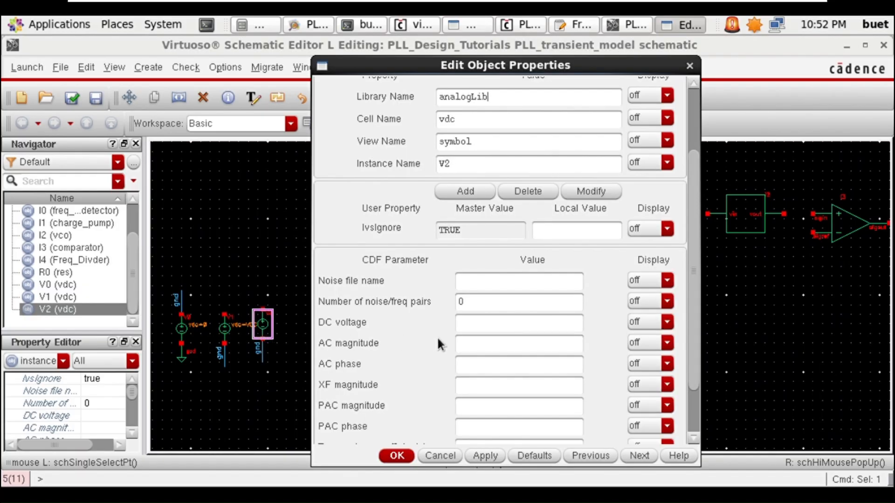
pyautogui.click(493, 338)
pyautogui.write('Vcenter')
pyautogui.click(396, 456)
# - Move the Vcenter source together with its gnd stub slightly right, clear of the VCC source's value text
pyautogui.moveTo(239, 281); pyautogui.dragTo(286, 363)
pyautogui.moveTo(284, 324); pyautogui.dragTo(308, 324)
pyautogui.click(270, 394)
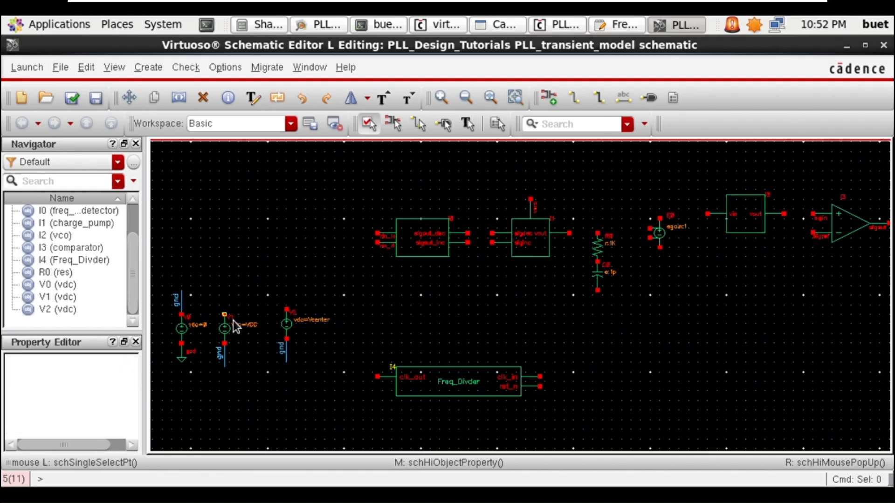
# - Draw short vertical wire stubs upward from the upper terminals of the VCC and Vcenter sources
pyautogui.press('w')
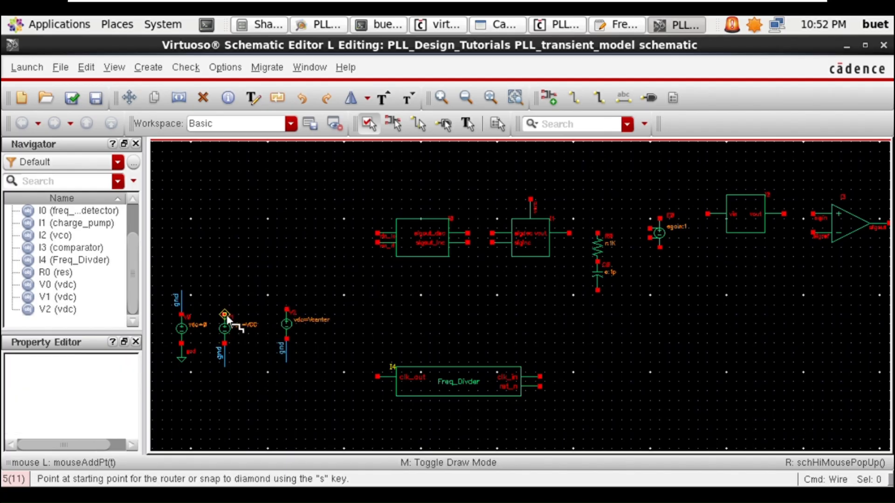
pyautogui.click(226, 316)
pyautogui.click(226, 293)
pyautogui.press('Escape')
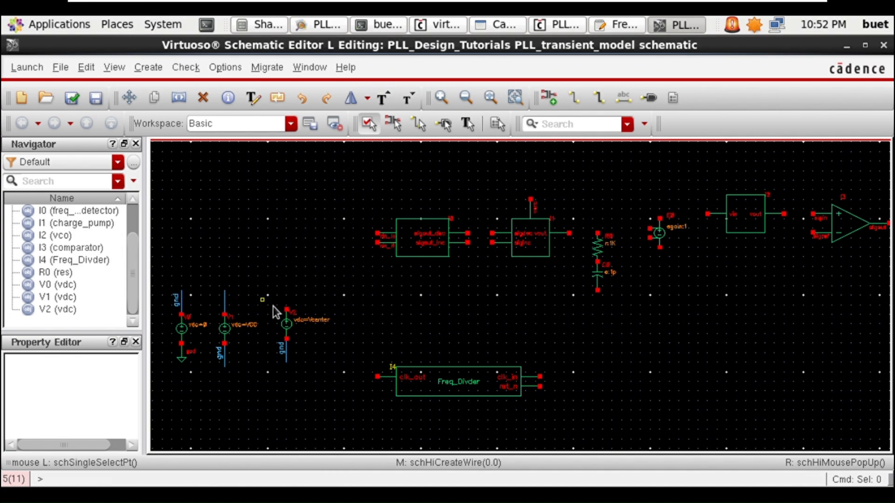
pyautogui.press('w')
pyautogui.click(287, 310)
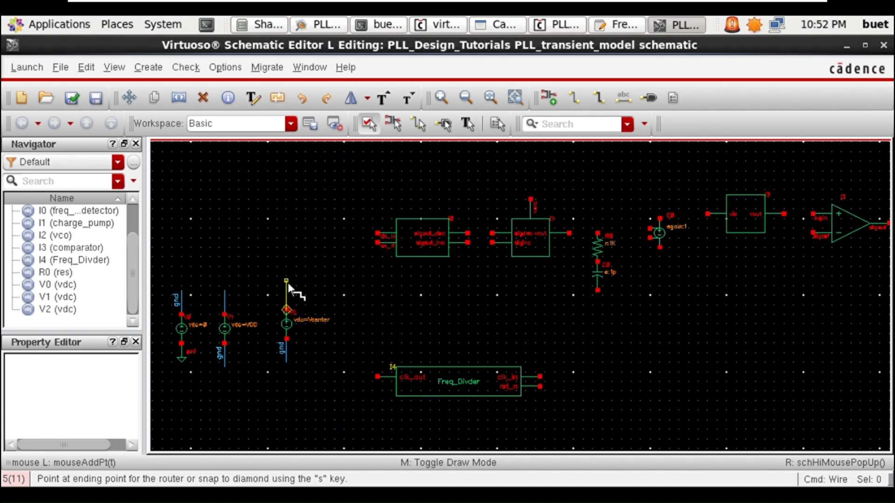
pyautogui.click(287, 286)
pyautogui.press('Escape')
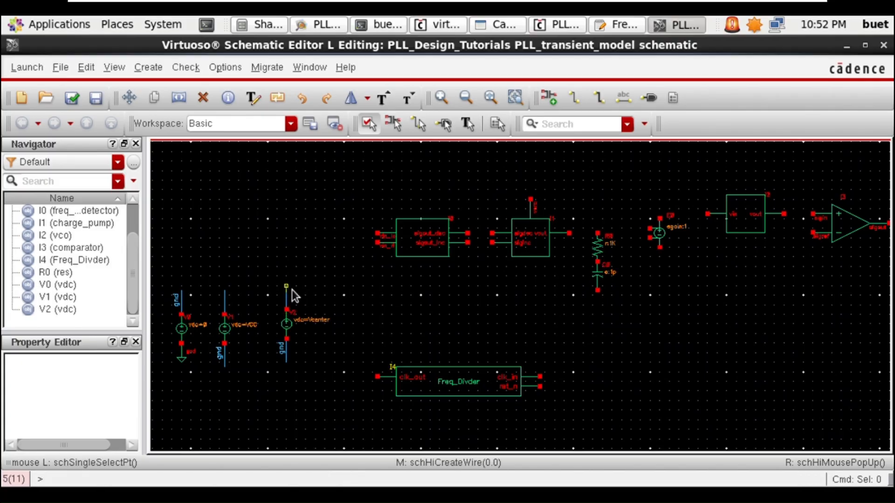
# - Label the stubs above the middle and rightmost vdc sources with the net names VCC and Vcenter respectively
pyautogui.press('l')
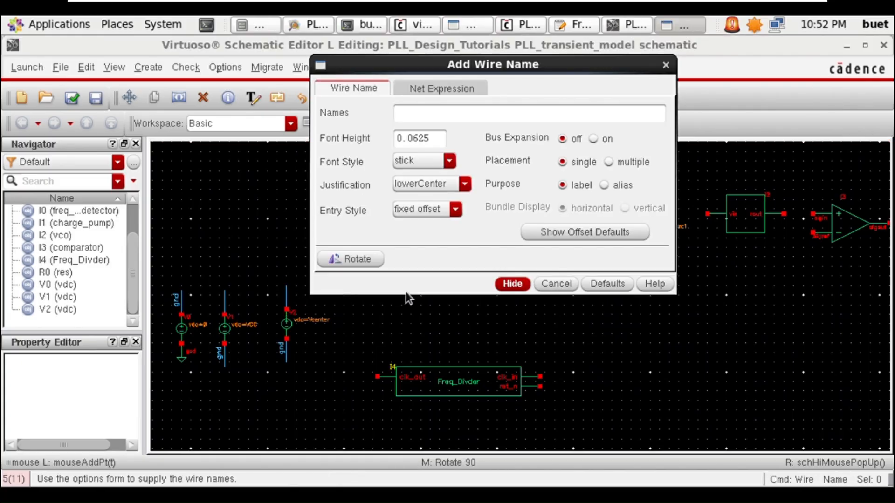
pyautogui.write('vcc Vcenter')
pyautogui.click(521, 285)
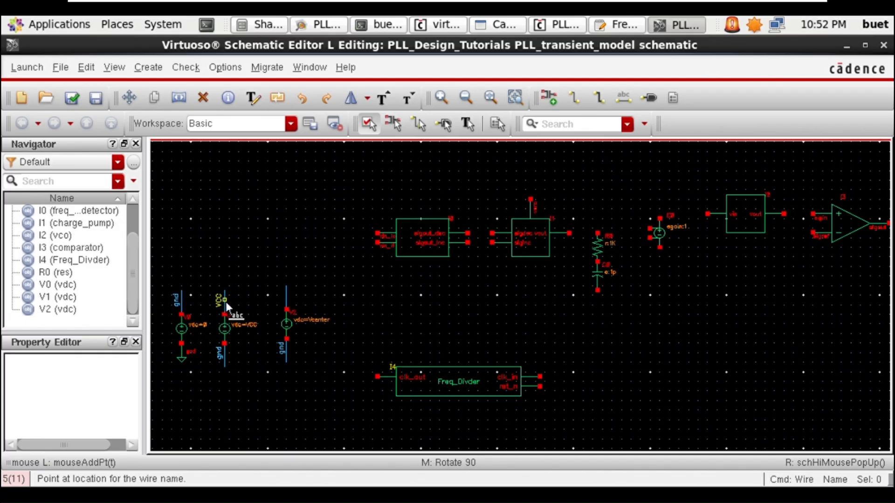
pyautogui.click(289, 297)
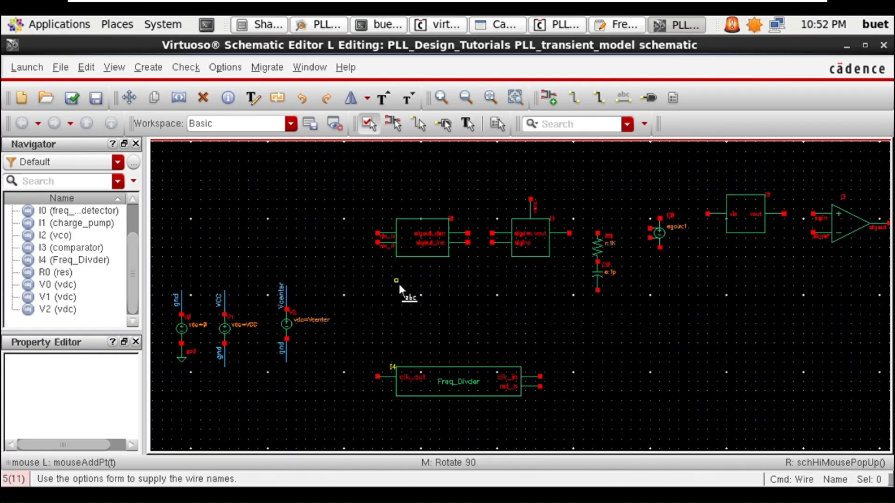
pyautogui.press('Escape')
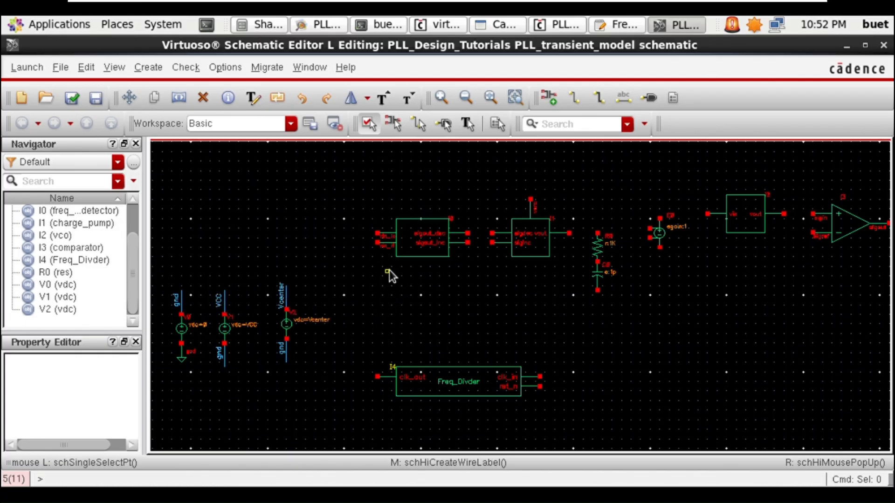
# - Place an analogLib vpulse source just below the inputs of the frequency-phase detector block
pyautogui.press('i')
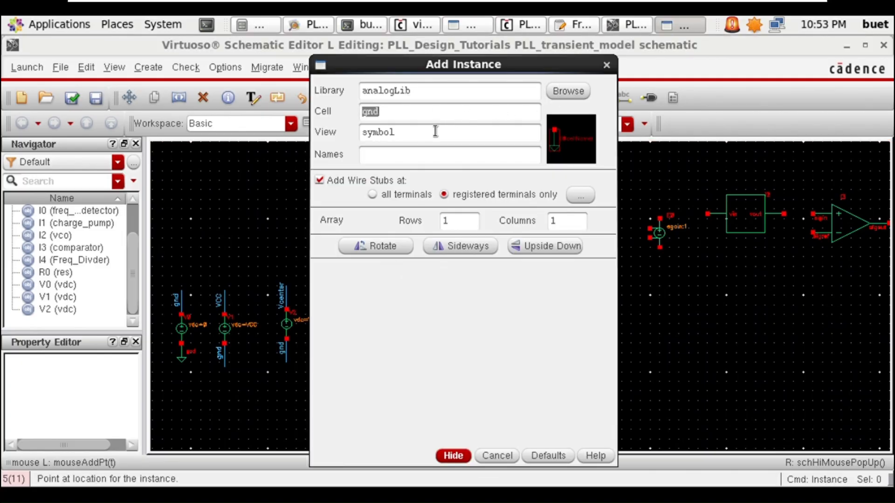
pyautogui.write('vpulse')
pyautogui.click(453, 456)
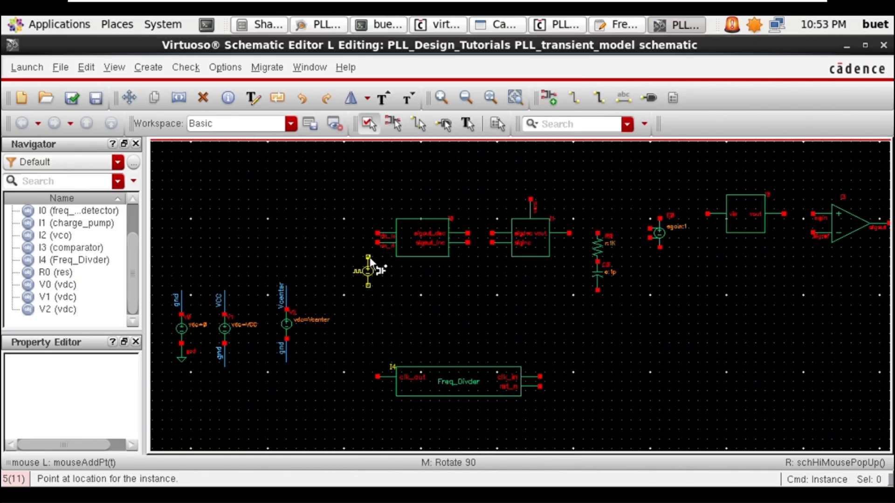
pyautogui.click(370, 257)
pyautogui.press('Escape')
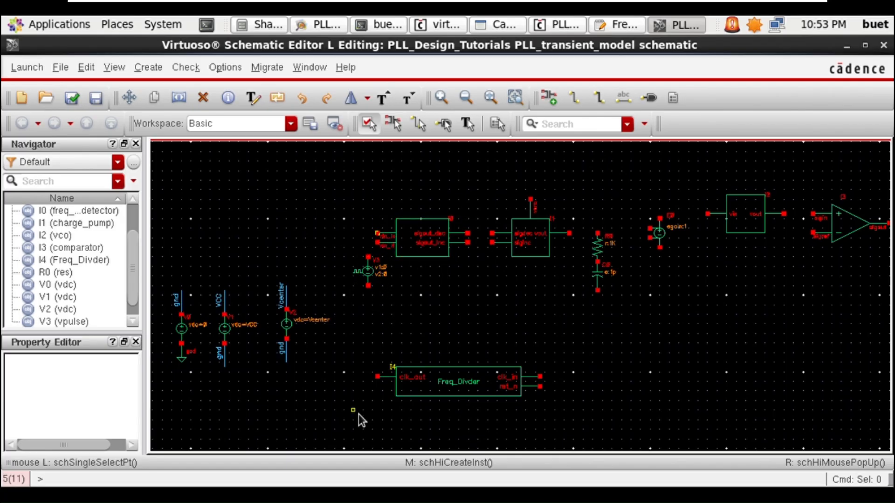
# - Wire the clk_out pin of the Freq_Divder block around to the upper input of the frequency-phase detector
pyautogui.press('w')
pyautogui.click(378, 377)
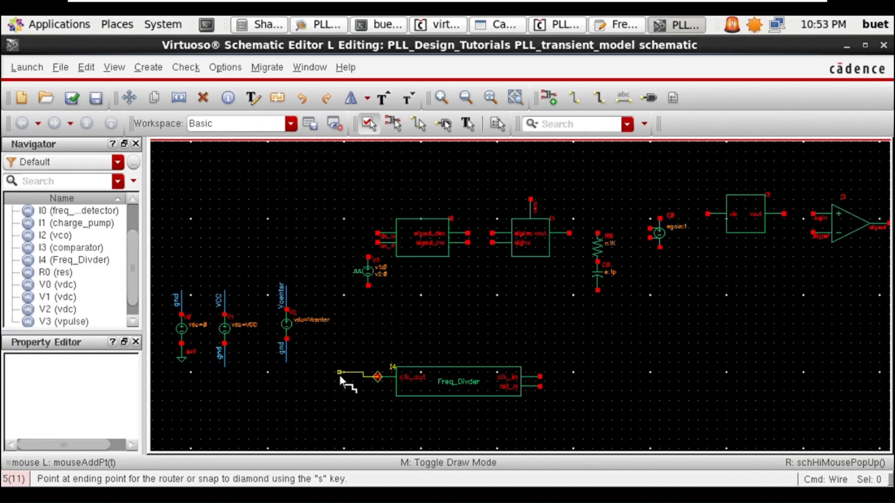
pyautogui.click(335, 377)
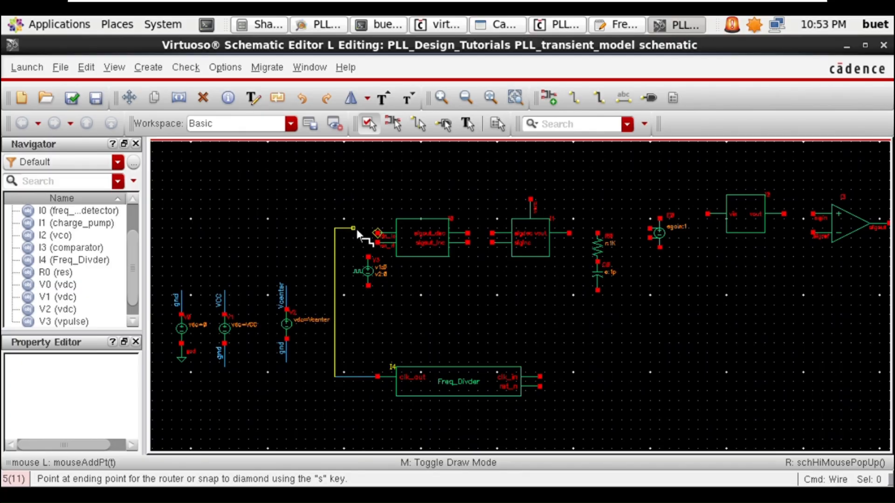
pyautogui.click(380, 233)
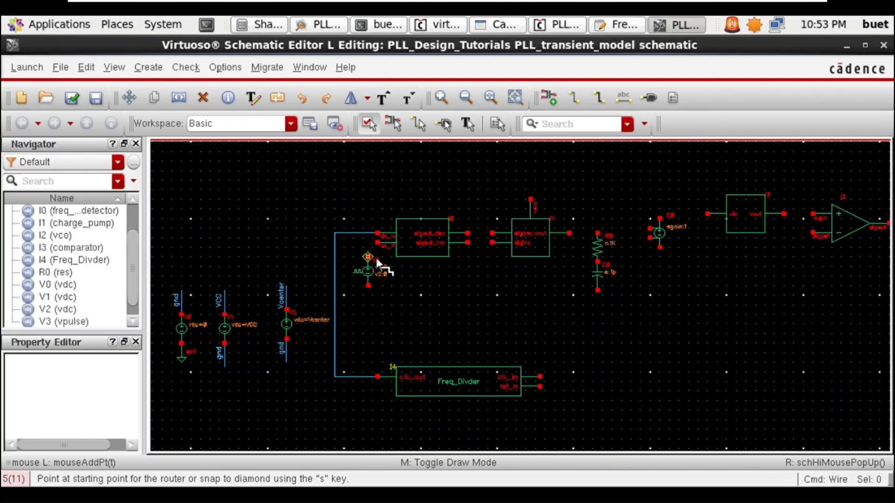
# - Wire the upper terminal of the vpulse source to the lower input of the frequency-phase detector
pyautogui.click(368, 257)
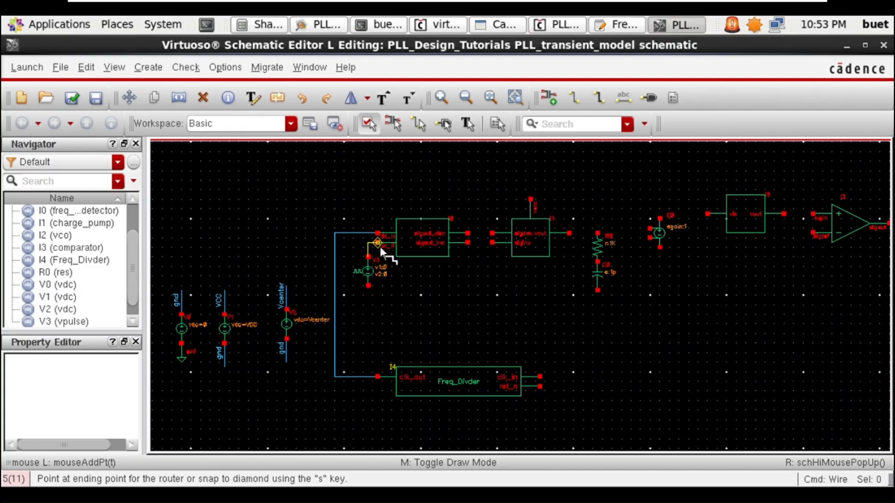
pyautogui.click(379, 247)
pyautogui.press('Escape')
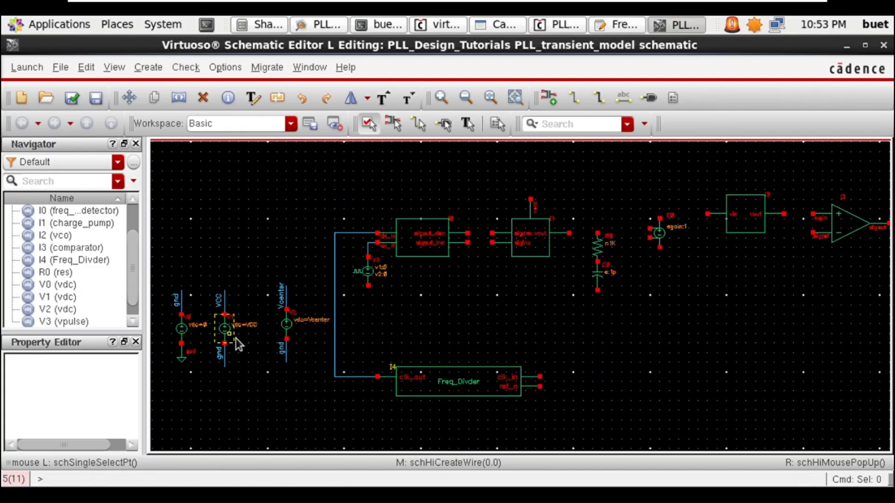
# - Copy the gnd-labelled wire stub from the leftmost vdc source onto the lower terminal of the vpulse source
pyautogui.click(188, 309)
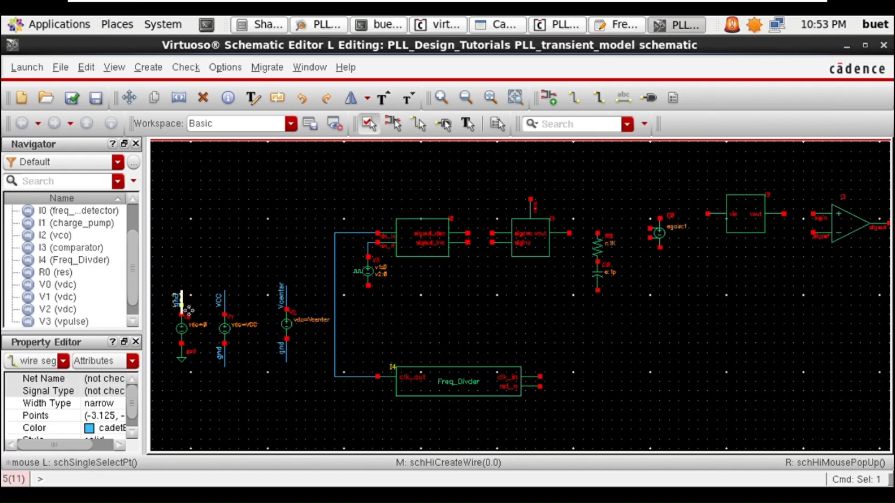
pyautogui.press('c')
pyautogui.click(187, 308)
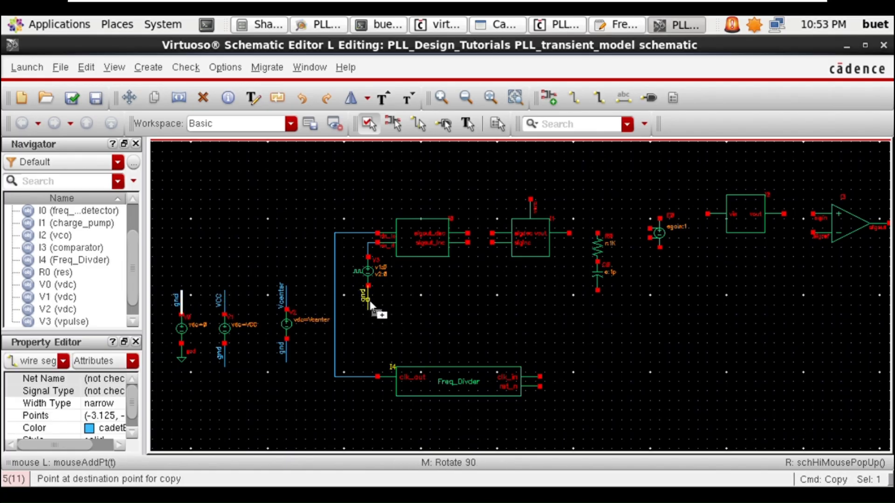
pyautogui.click(368, 300)
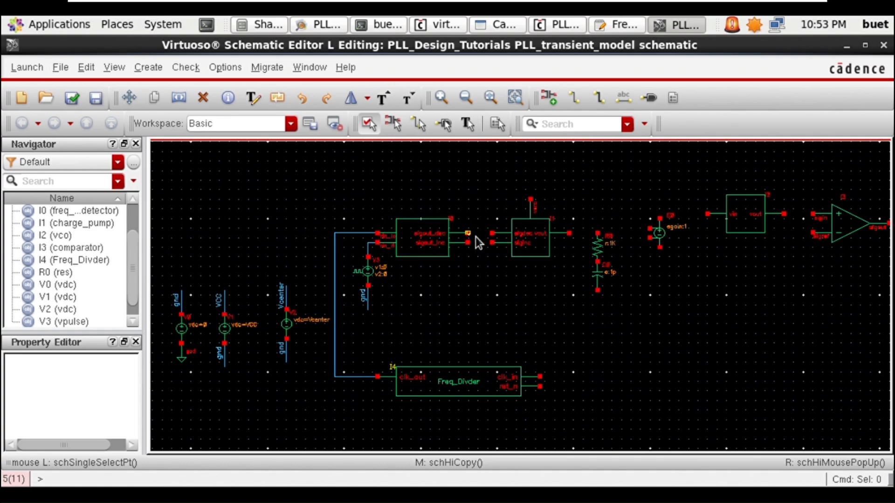
# - Wire the two outputs of the frequency-phase detector straight across to the two inputs of the charge pump
pyautogui.press('w')
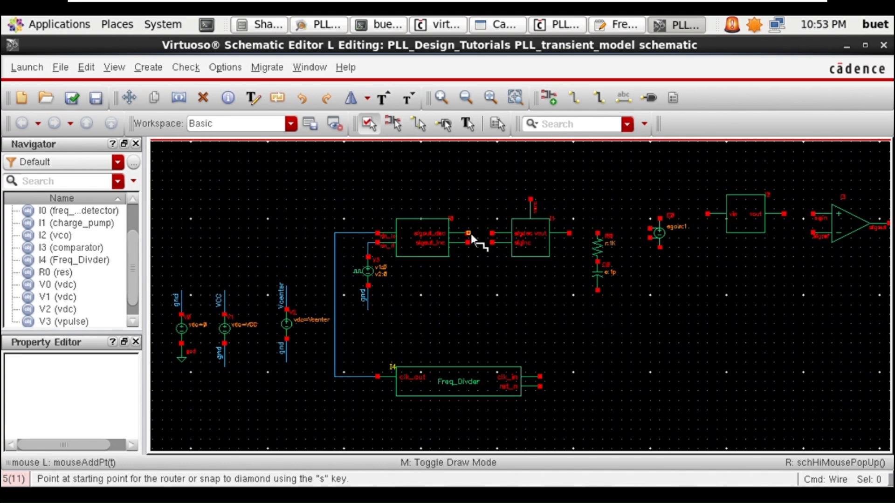
pyautogui.click(470, 233)
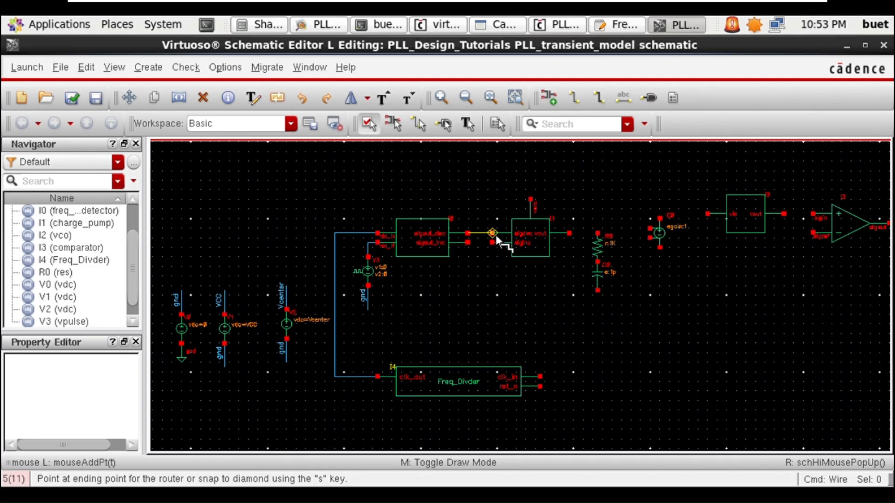
pyautogui.click(494, 234)
pyautogui.click(468, 242)
pyautogui.click(496, 243)
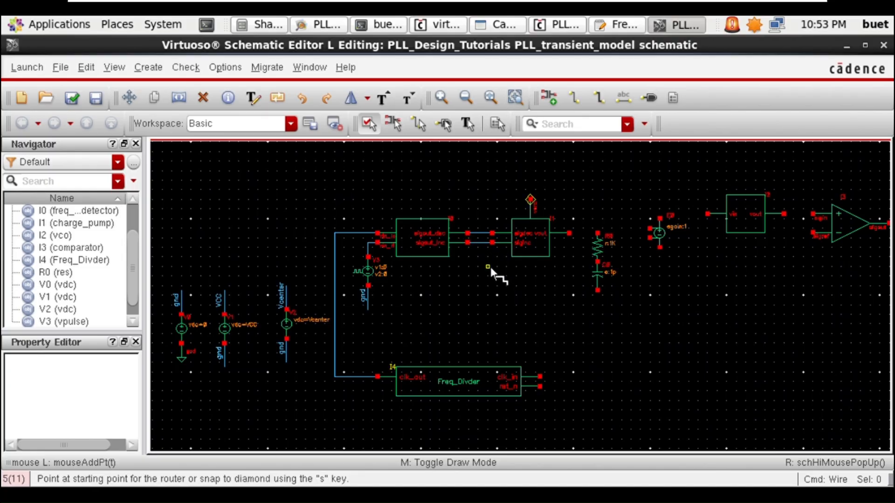
# - Wire the charge pump output to the top of the resistor and on to the vcvs's upper control input
pyautogui.click(570, 232)
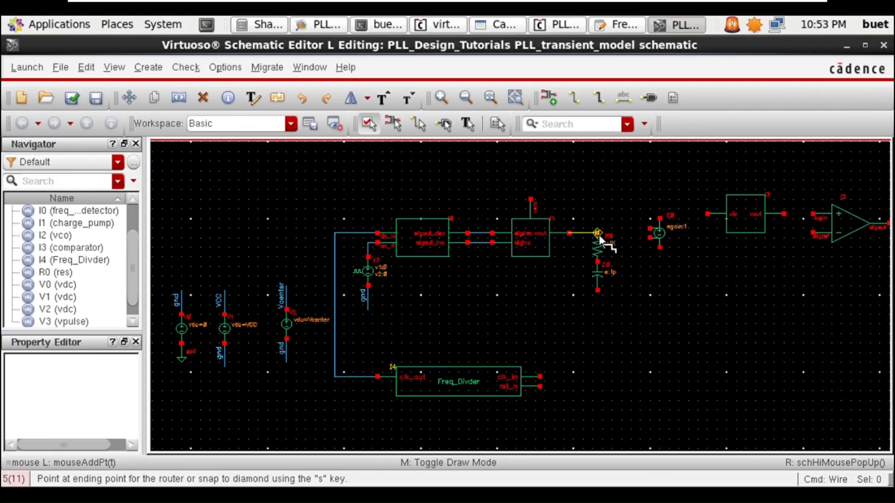
pyautogui.click(598, 234)
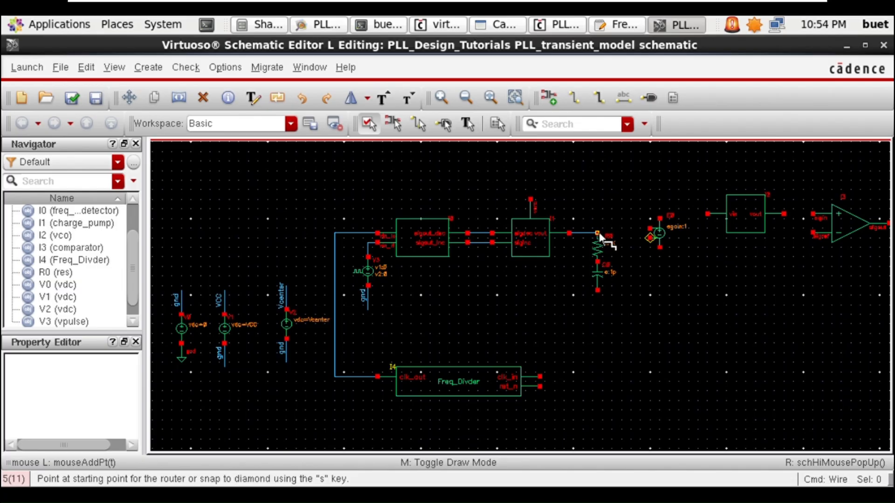
pyautogui.click(598, 232)
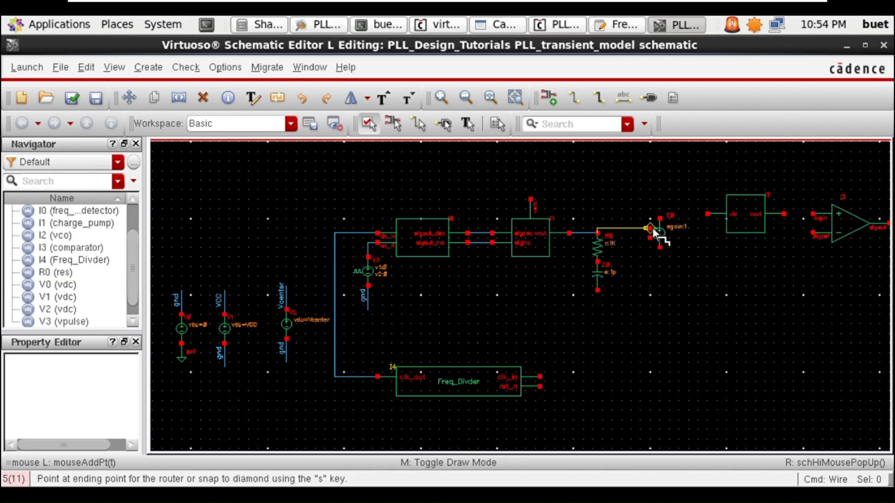
pyautogui.click(653, 228)
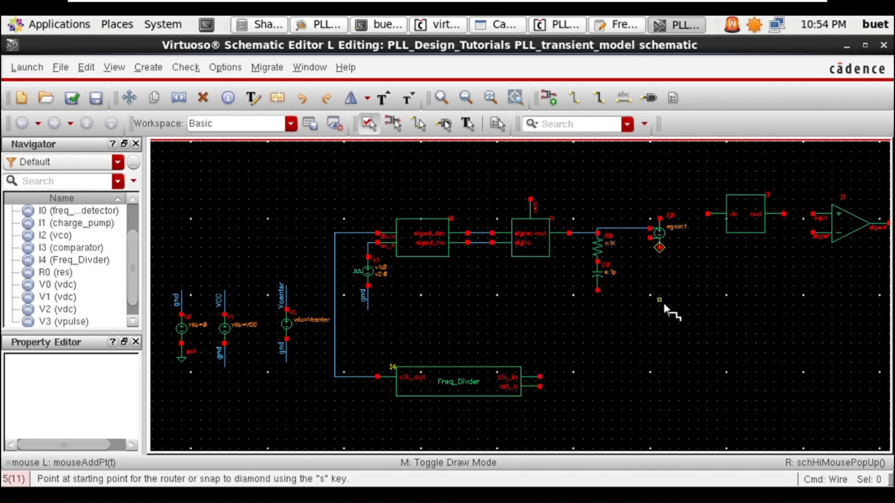
pyautogui.press('Escape')
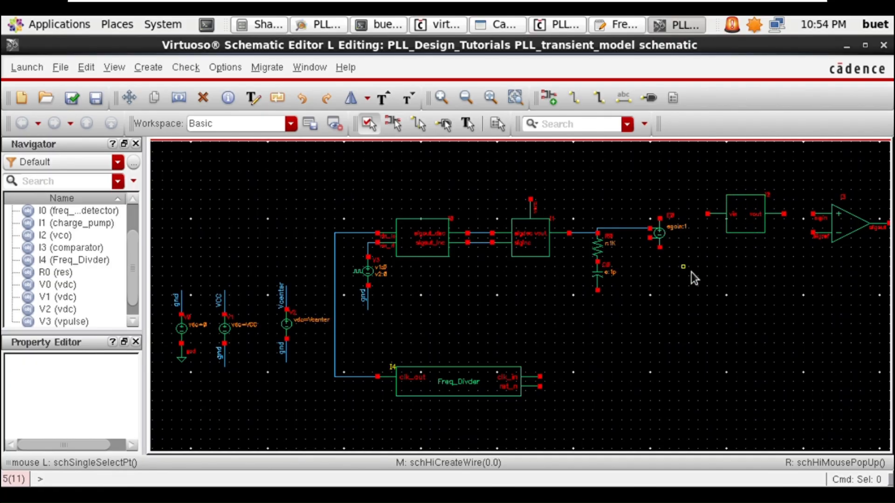
# - Wire the upper output terminal of the vcvs to the input of the VCO block
pyautogui.press('w')
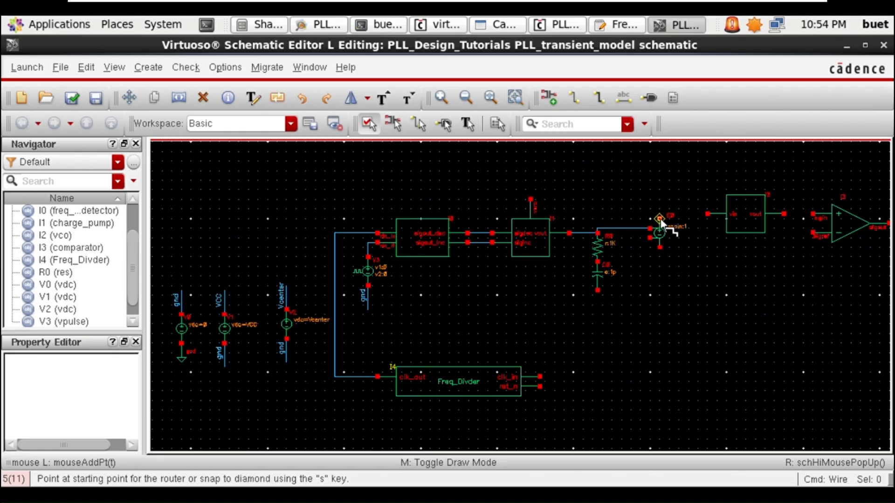
pyautogui.click(660, 219)
pyautogui.click(707, 214)
pyautogui.press('Escape')
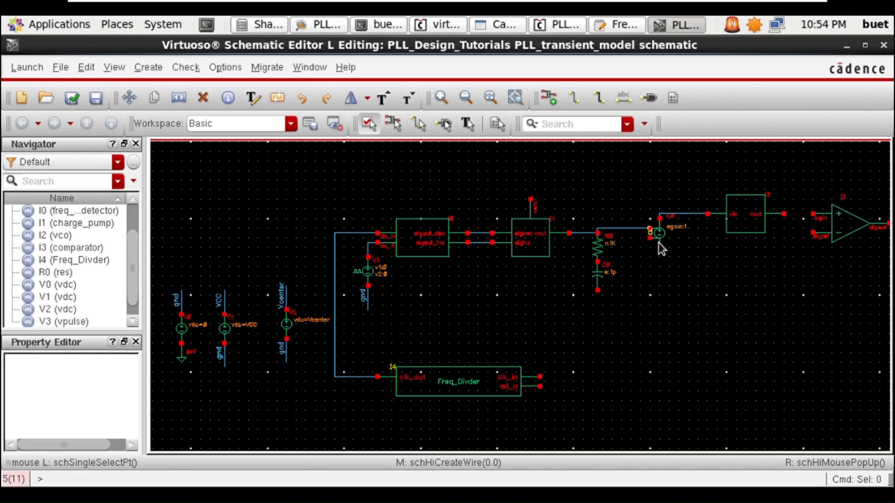
# - Copy the Vcenter-labelled wire stub, rotated to horizontal, onto the lower control input of the vcvs
pyautogui.click(290, 299)
pyautogui.press('c')
pyautogui.click(289, 298)
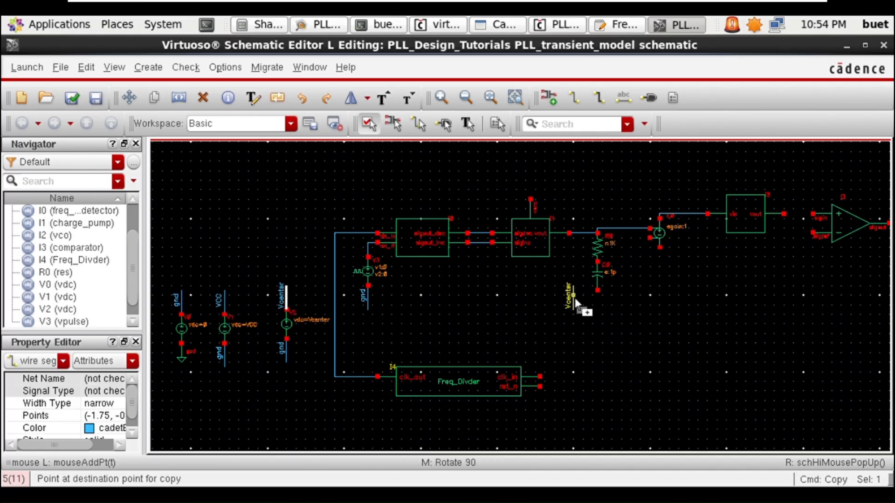
pyautogui.press('r')
pyautogui.click(639, 241)
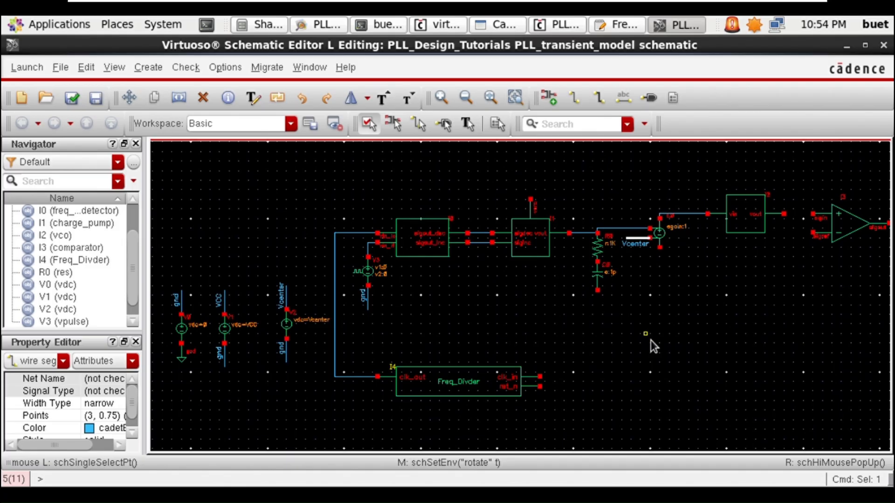
pyautogui.click(610, 336)
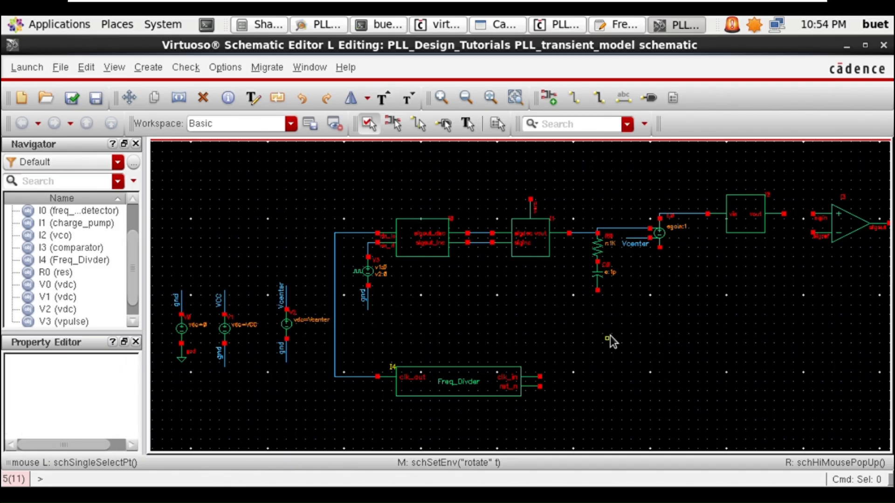
# - Copy the gnd-labelled wire stub from the Vcenter source onto the capacitor's lower terminal and the vcvs's lower output terminal
pyautogui.click(291, 354)
pyautogui.press('c')
pyautogui.click(291, 354)
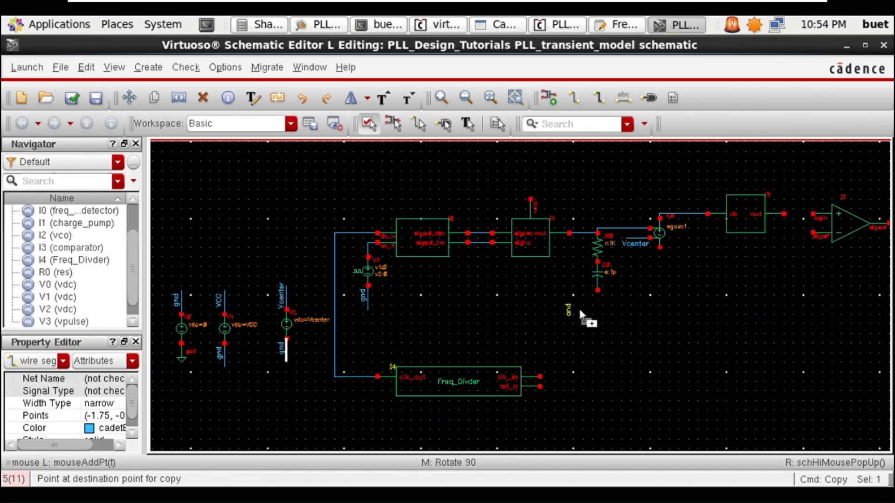
pyautogui.click(600, 303)
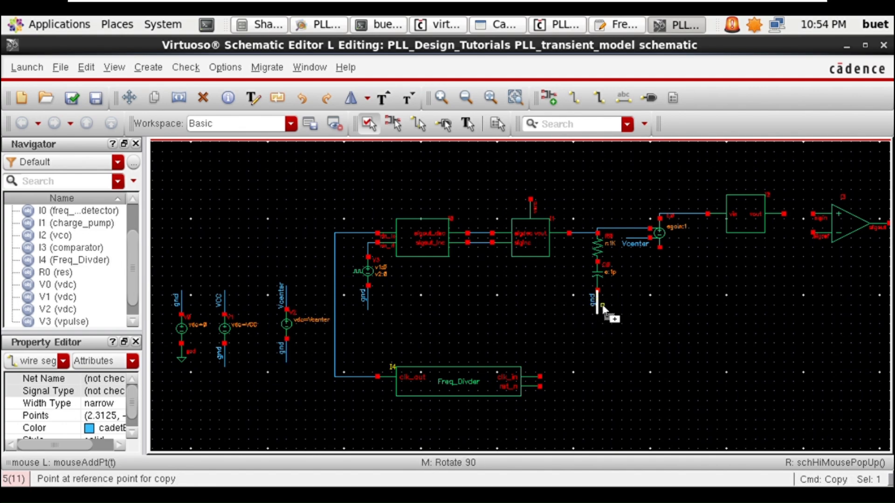
pyautogui.click(599, 305)
pyautogui.click(661, 263)
pyautogui.press('Escape')
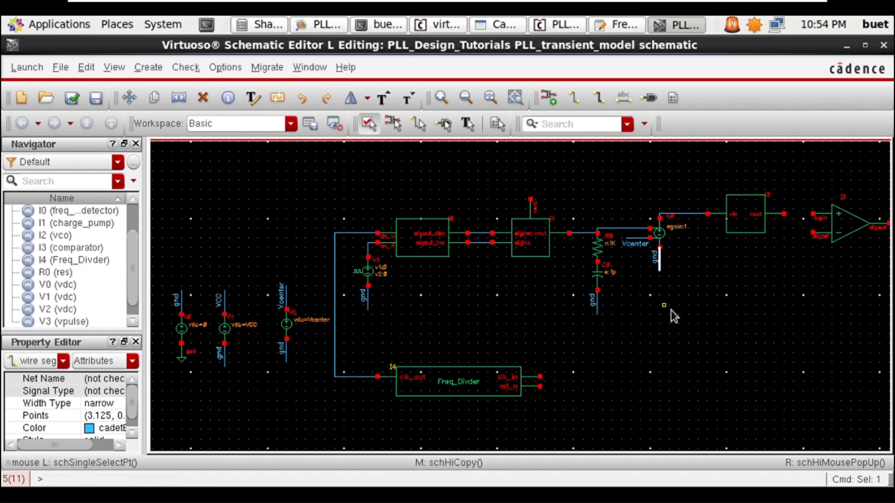
pyautogui.click(566, 323)
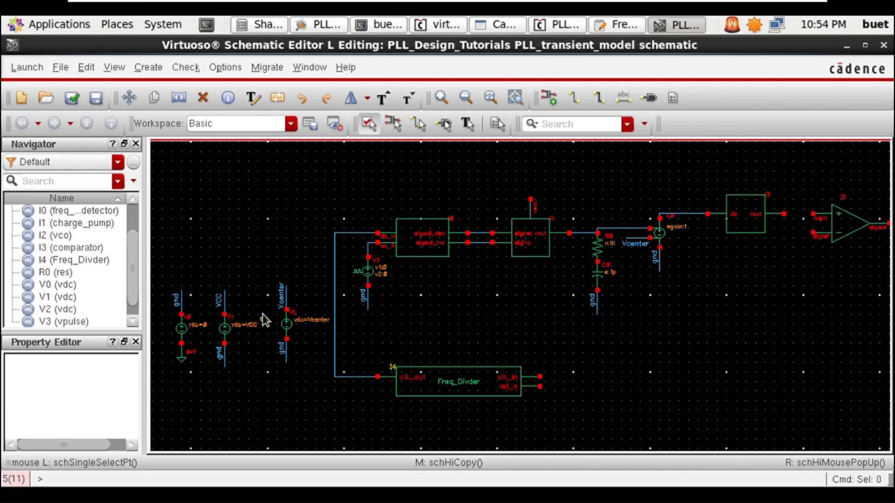
# - Copy the VCC-labelled wire stub from the VCC source onto the supply pin on top of the charge pump
pyautogui.click(226, 303)
pyautogui.press('c')
pyautogui.click(227, 301)
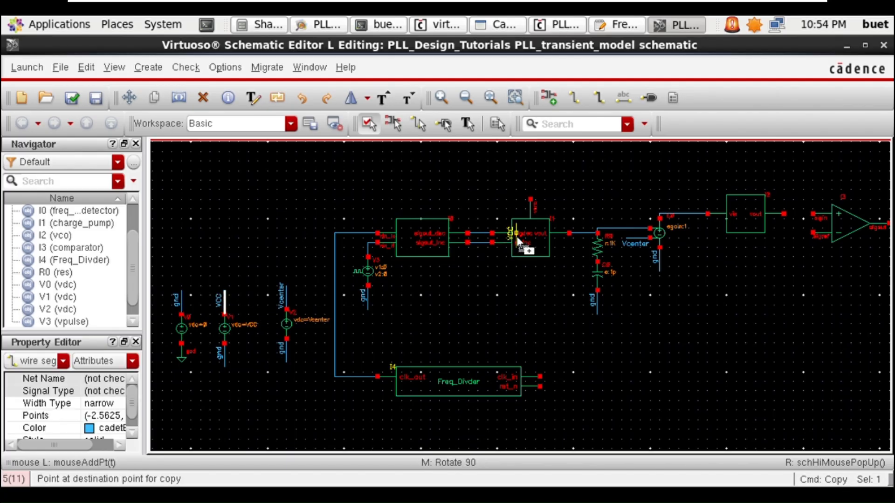
pyautogui.click(536, 195)
pyautogui.press('Escape')
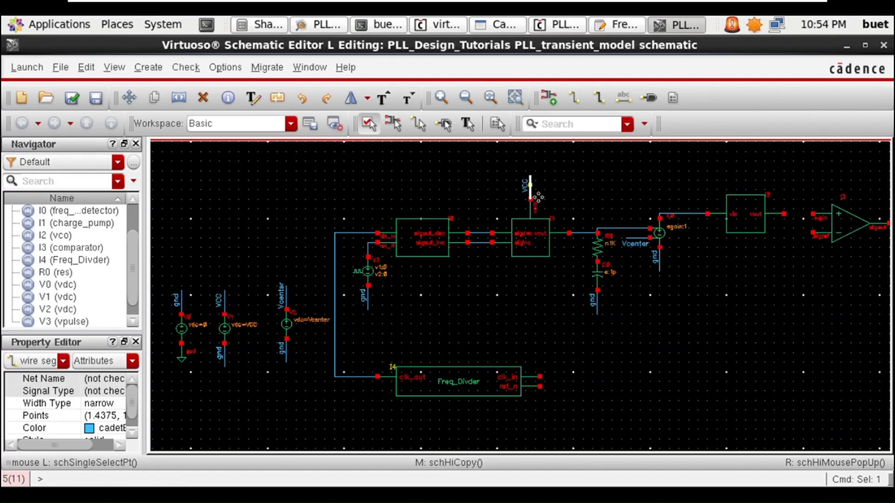
# - Copy the charge pump's VCC-labelled wire stub, rotated to horizontal, onto the rst_n pin of the Freq_Divder block
pyautogui.press('c')
pyautogui.click(531, 191)
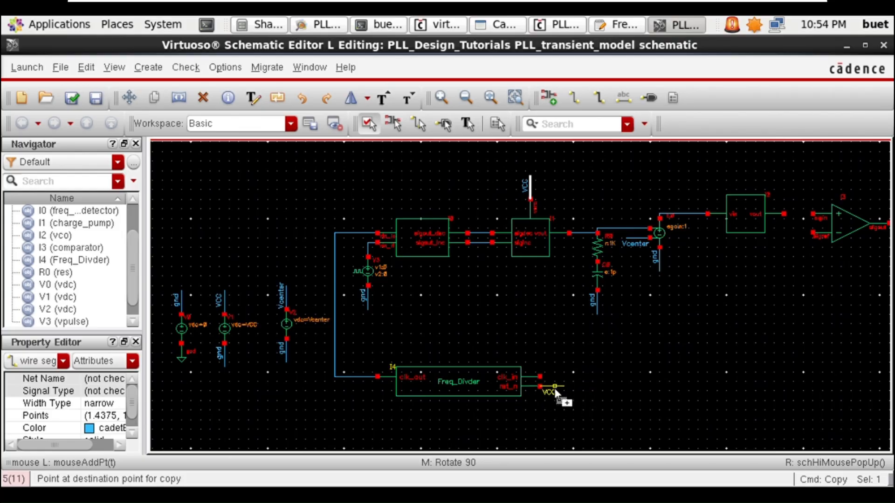
pyautogui.click(555, 393)
pyautogui.press('Escape')
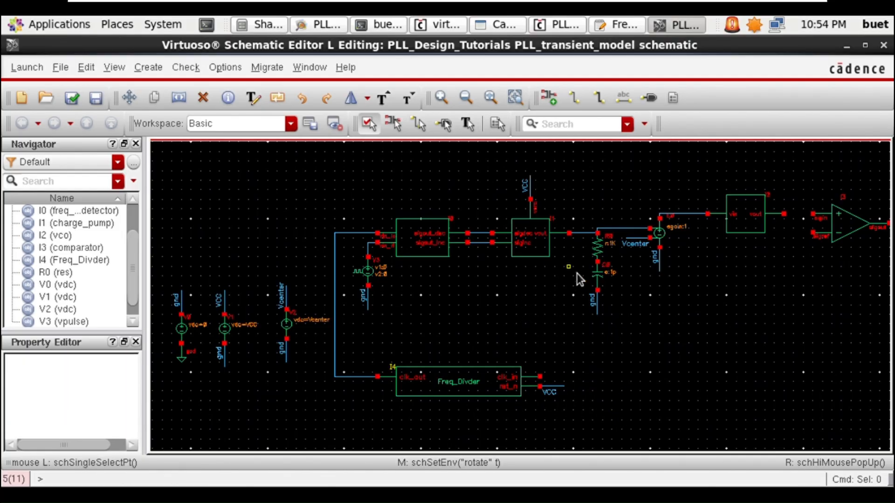
# - Wire the VCO block's output straight across to the upper input of the comparator
pyautogui.press('w')
pyautogui.click(784, 214)
pyautogui.click(812, 214)
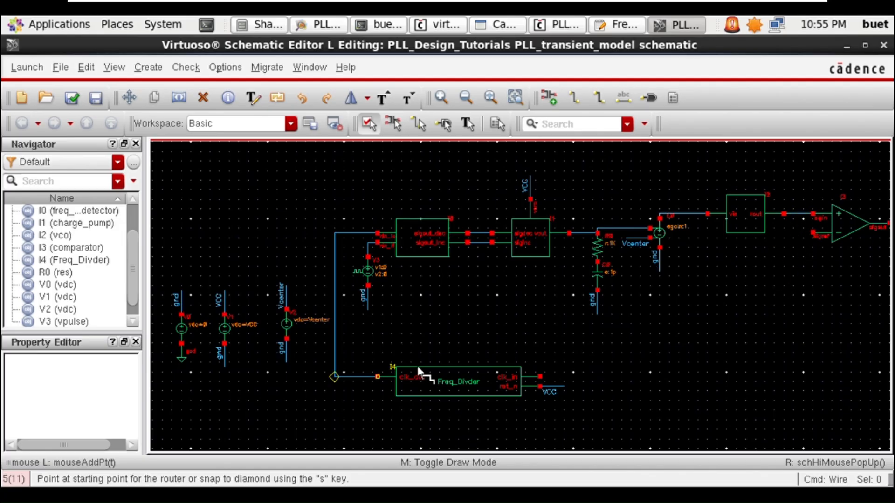
pyautogui.press('Escape')
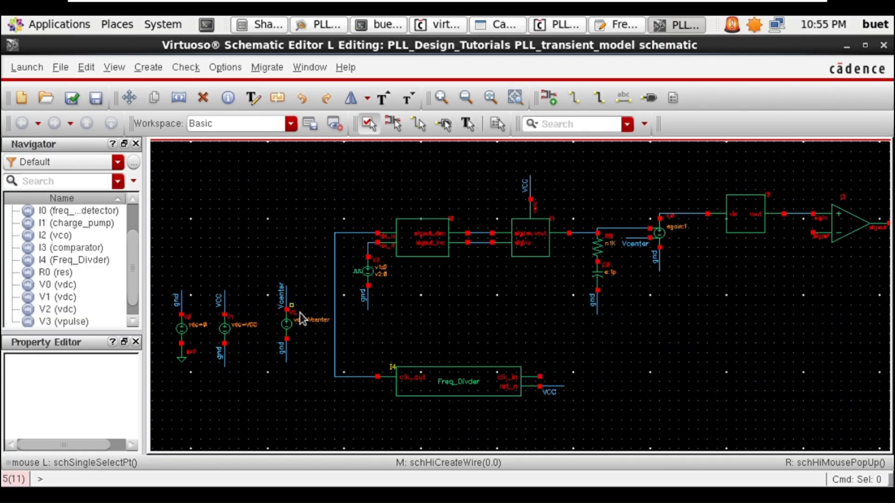
# - Copy the gnd-labelled wire stub from the Vcenter source, rotated to horizontal, onto the comparator's lower input
pyautogui.click(295, 360)
pyautogui.press('c')
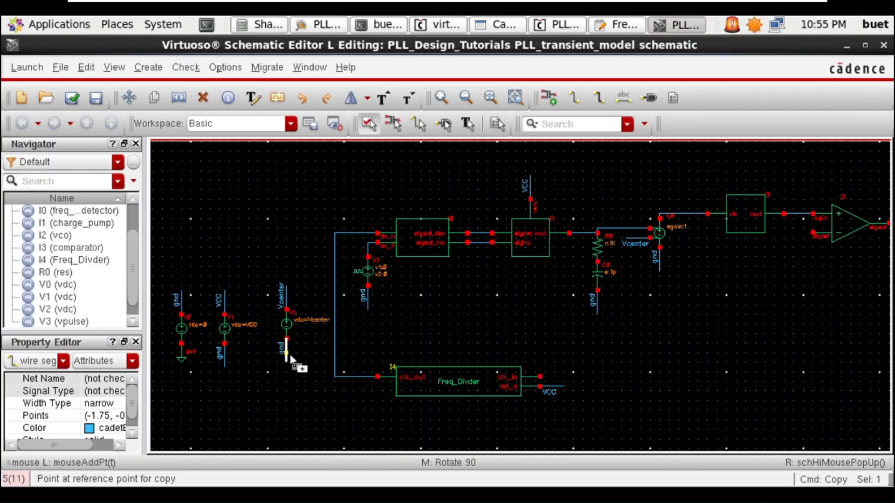
pyautogui.click(296, 365)
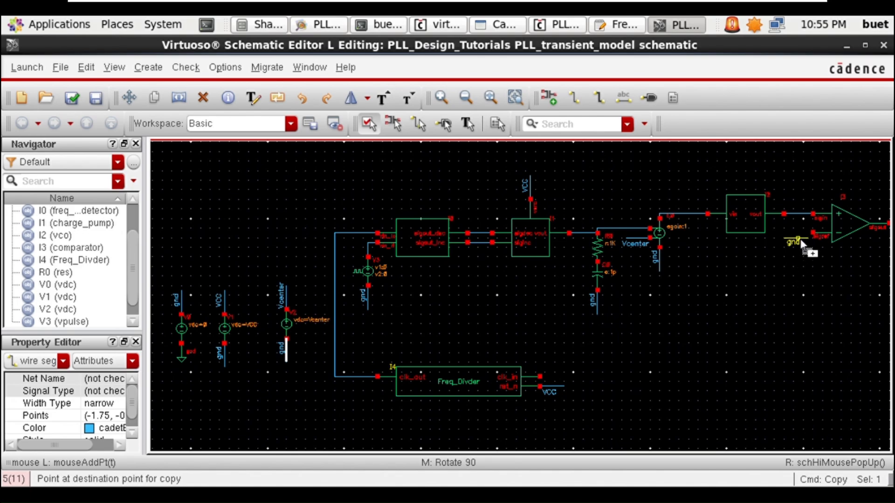
pyautogui.click(804, 234)
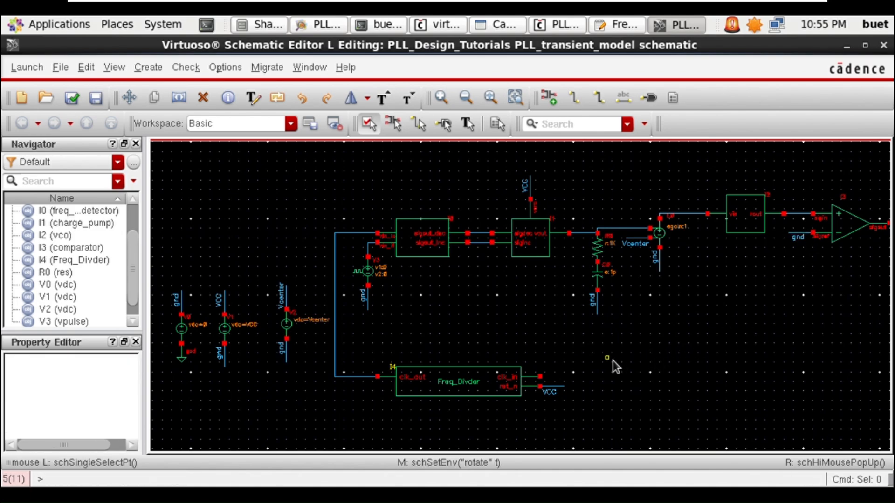
# - Wire the comparator output down and around to the clk_in pin of the Freq_Divder block
pyautogui.press('f')
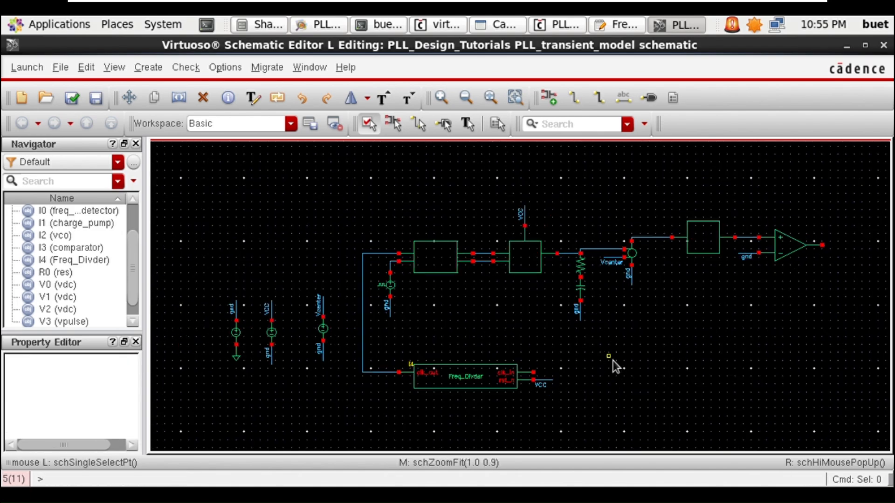
pyautogui.press('w')
pyautogui.click(822, 245)
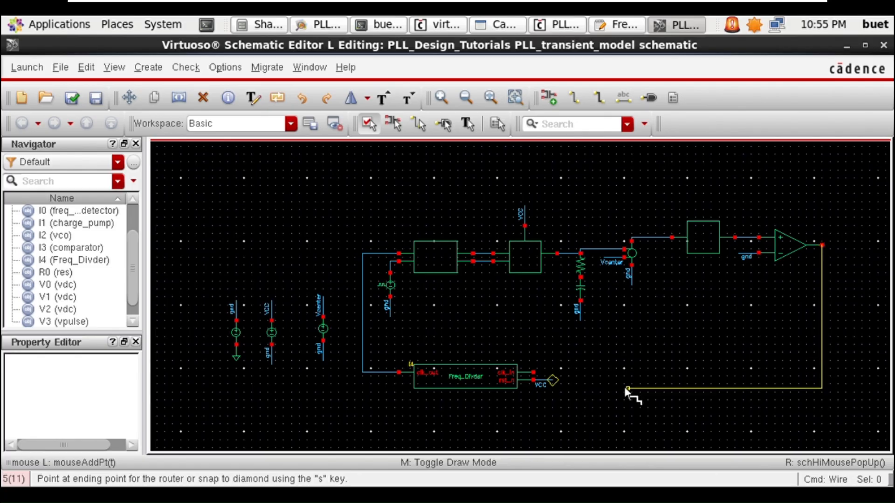
pyautogui.click(543, 371)
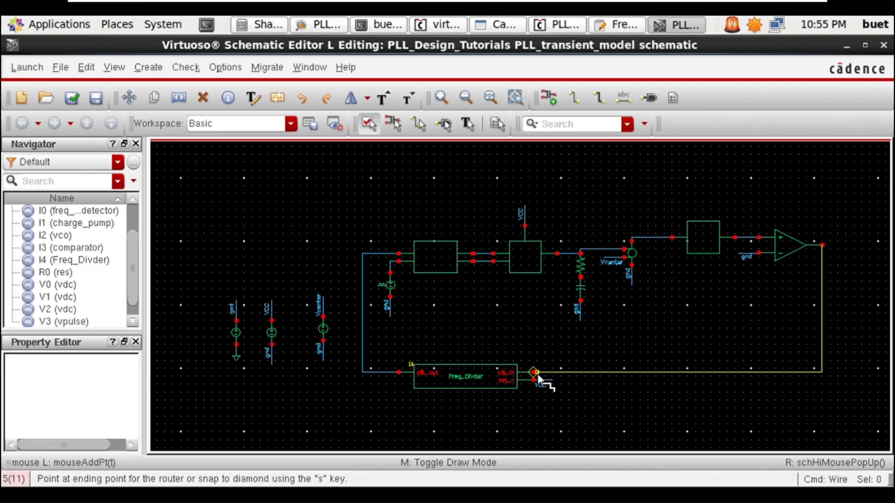
pyautogui.click(672, 329)
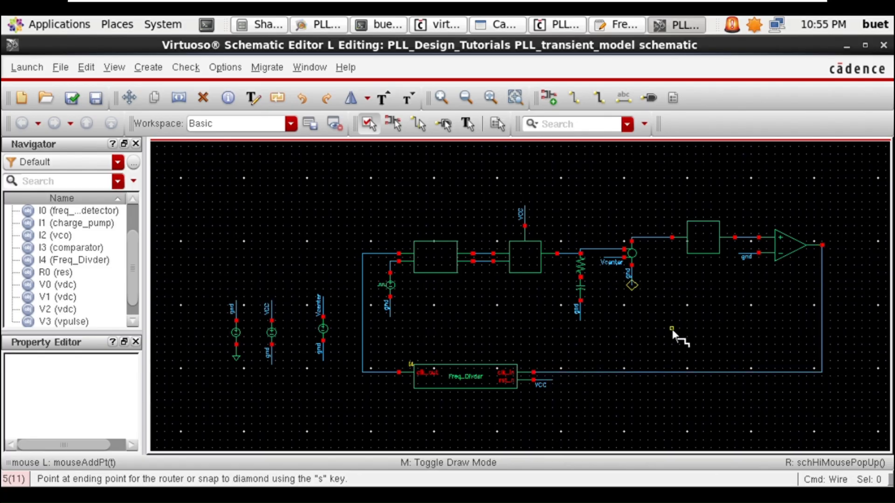
pyautogui.press('Escape')
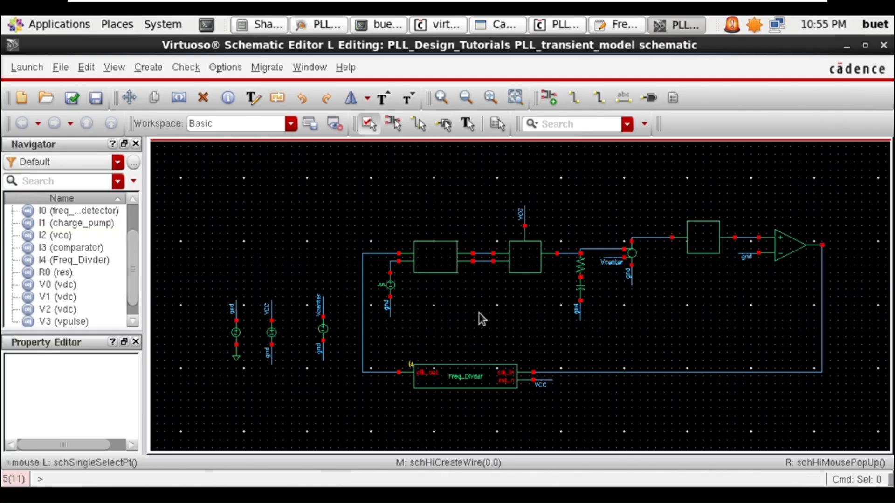
# - Enter the wire names REF_CLK, FB_CLK, UP, DN, Vctrl, Delta_vctrl, VCO_SIN and VCO_CLK for placement as labels
pyautogui.write('l')
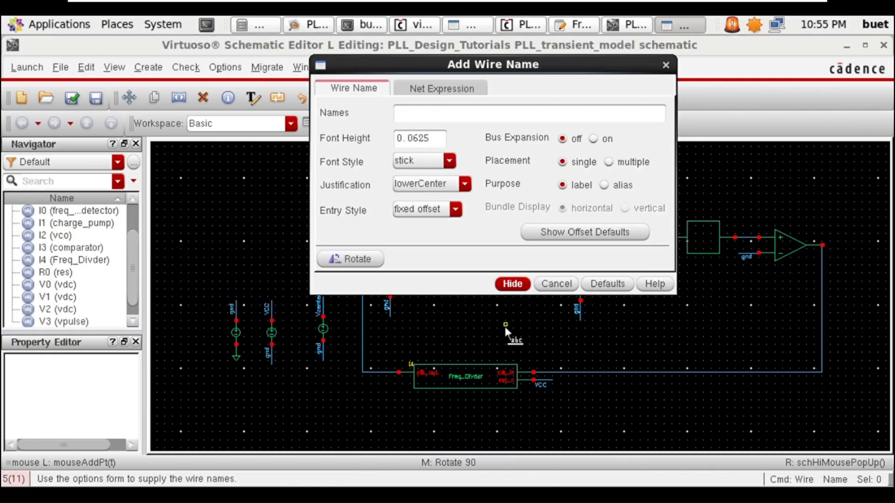
pyautogui.write('REF_CLK FB_CLK')
pyautogui.write('U')
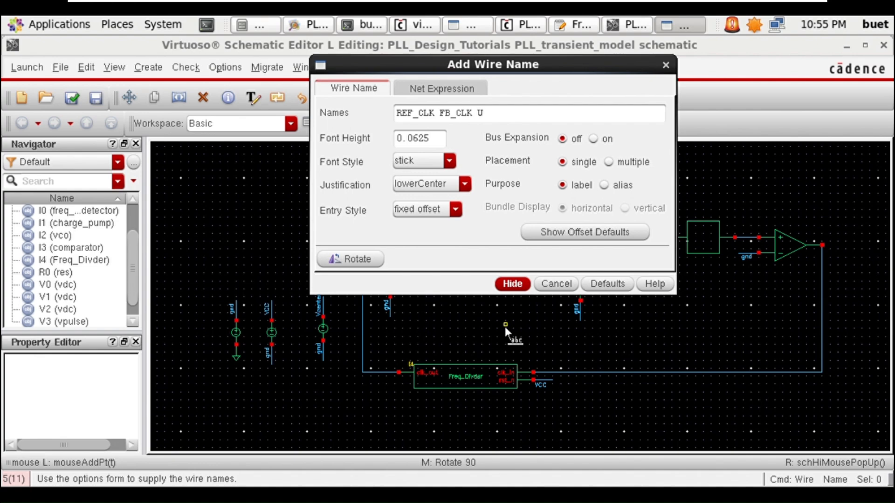
pyautogui.write('P DN Vctrl')
pyautogui.write('Delta')
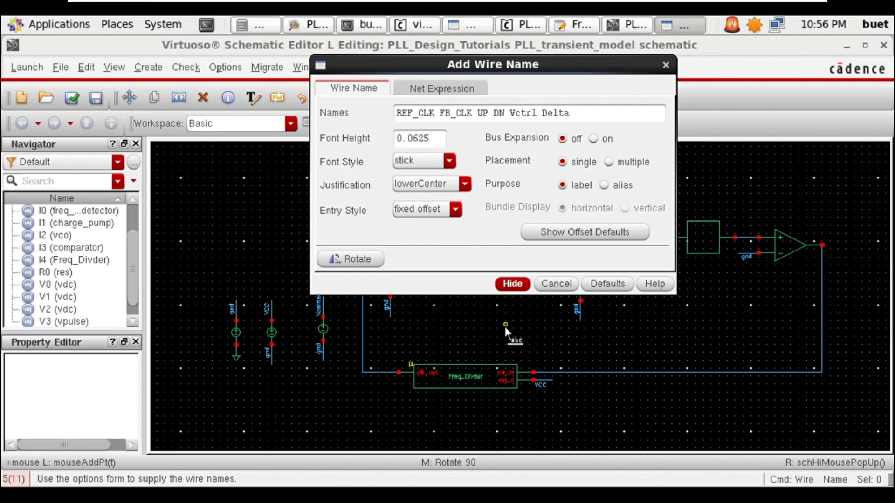
pyautogui.write('_vctrl VCO_SIN VCO')
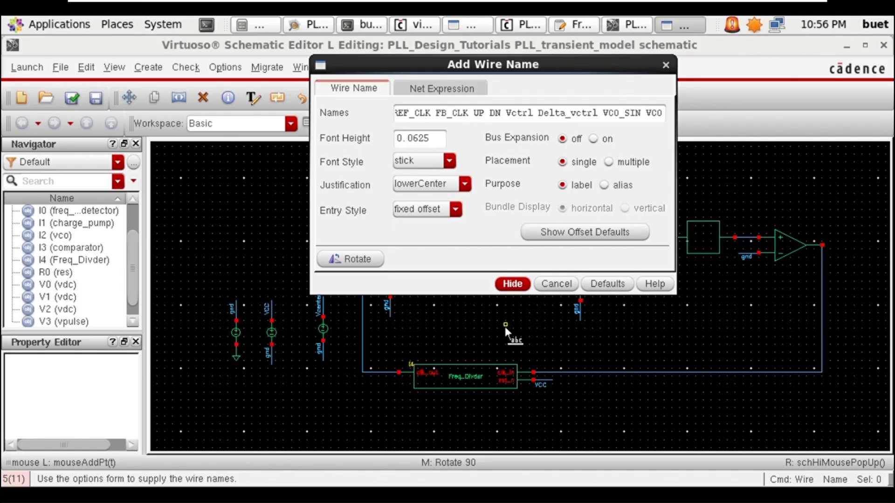
pyautogui.write('_CLK')
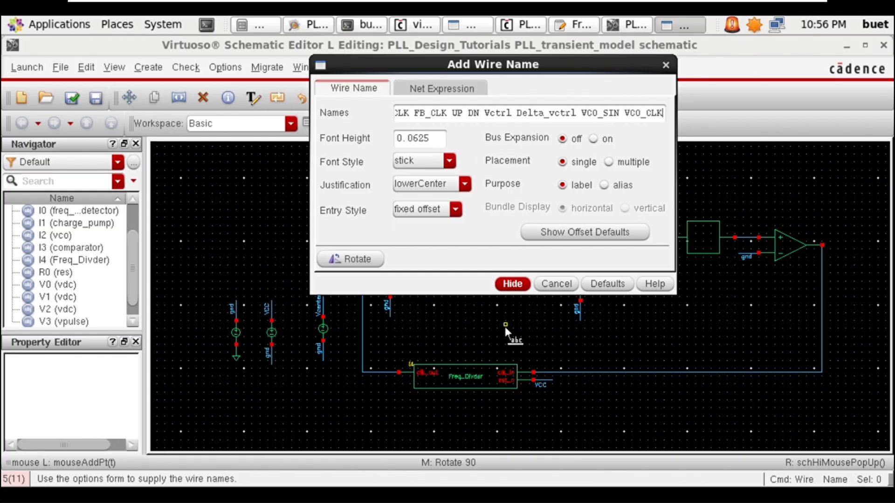
# - Place the entered wire names on their nets, with VCO_SIN on the VCO output wire and VCO_CLK on the comparator output wire
pyautogui.click(512, 284)
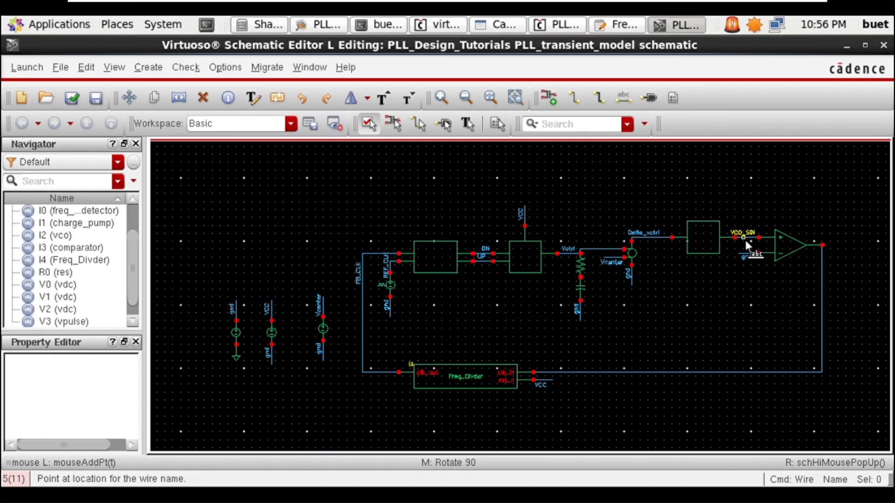
pyautogui.click(746, 239)
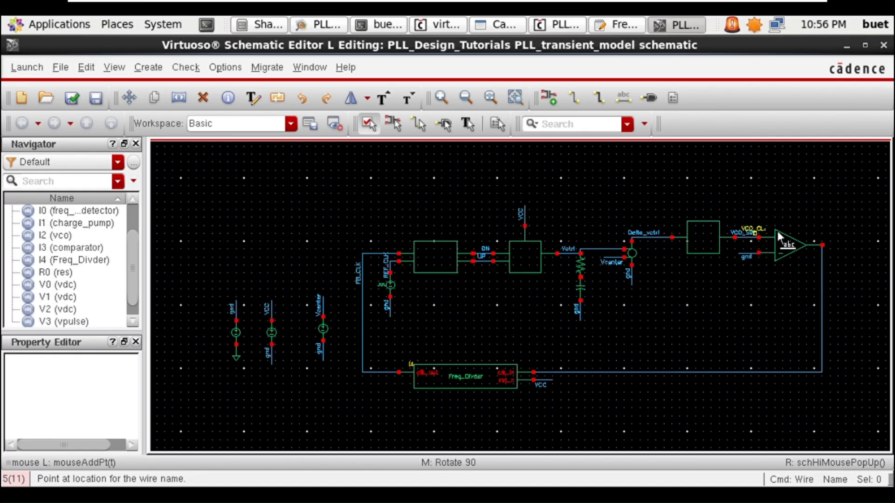
pyautogui.click(822, 286)
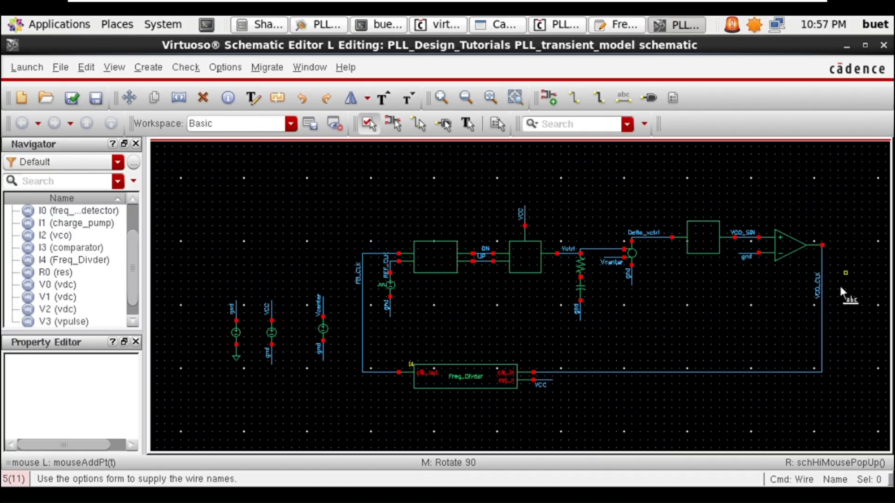
pyautogui.press('Escape')
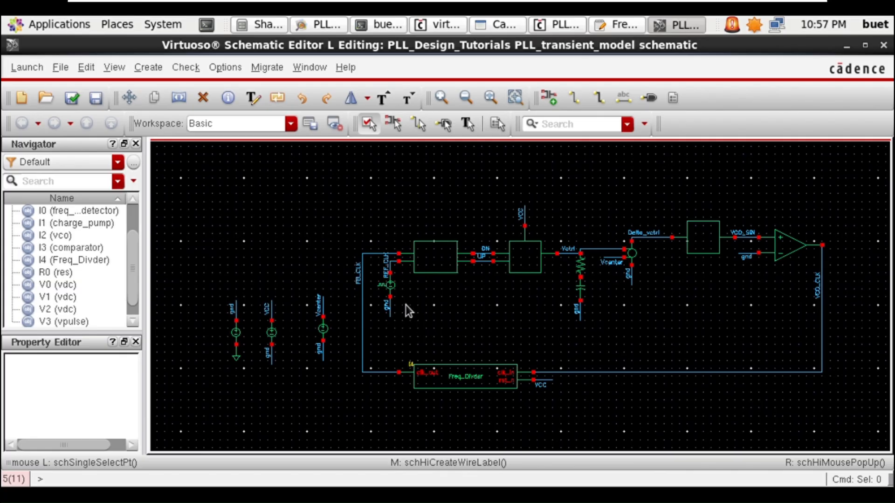
# - Check the DC voltage properties of the gnd, VCC and Vcenter vdc sources one after another
pyautogui.click(241, 337)
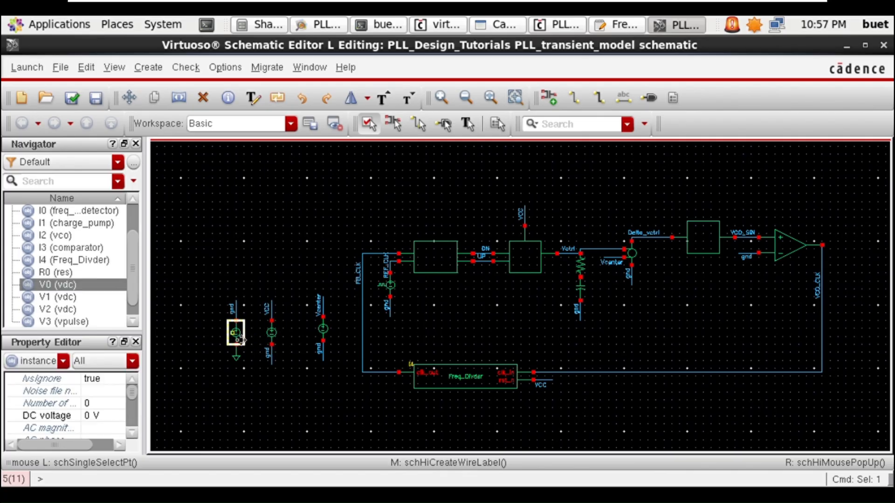
pyautogui.press('q')
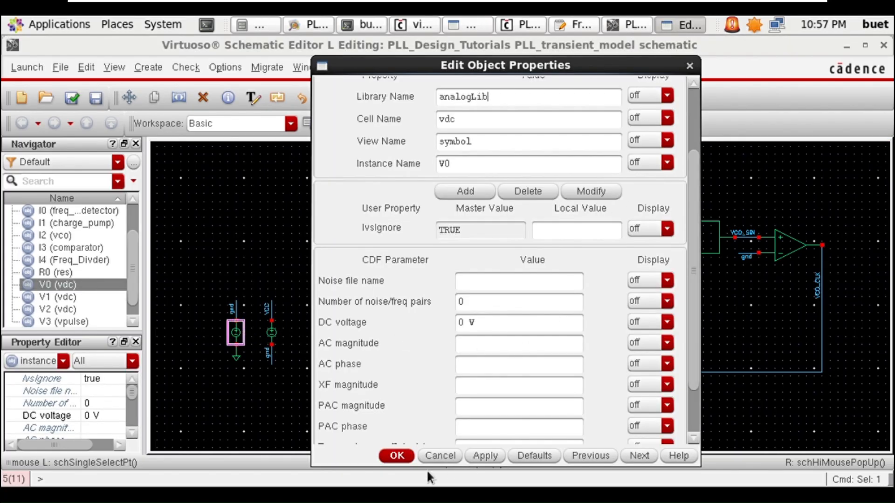
pyautogui.click(397, 455)
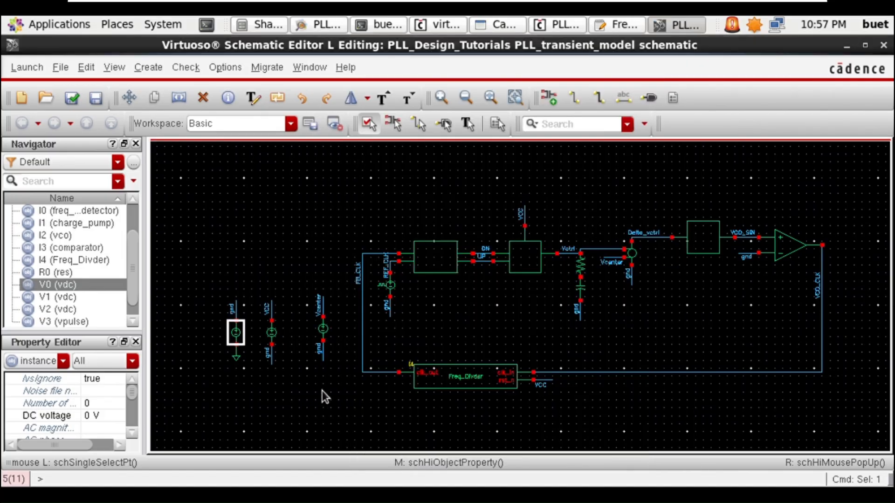
pyautogui.click(278, 341)
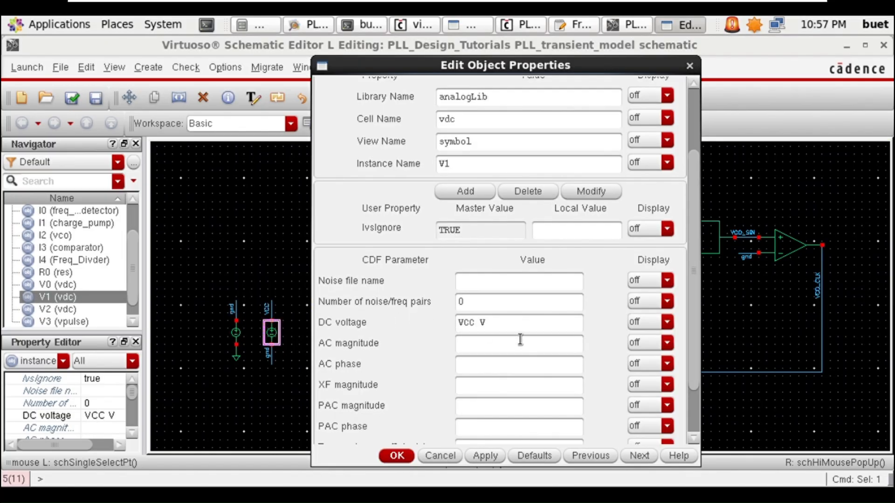
pyautogui.click(397, 455)
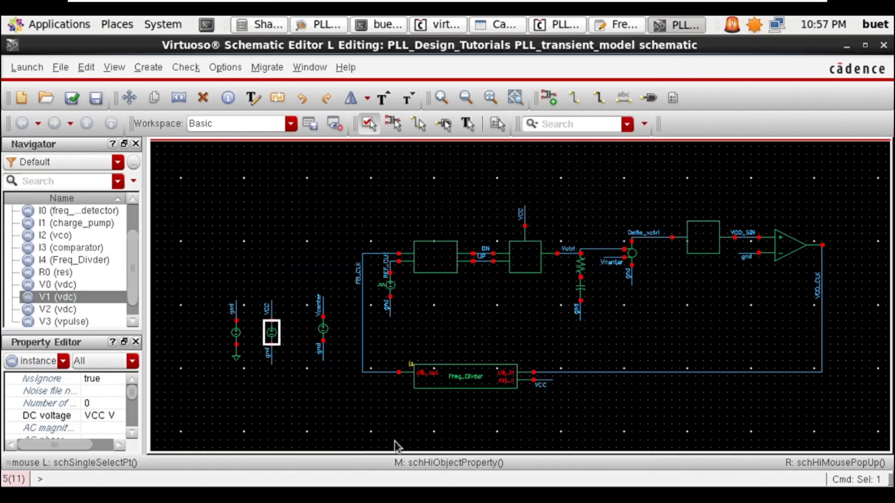
pyautogui.click(328, 336)
pyautogui.press('q')
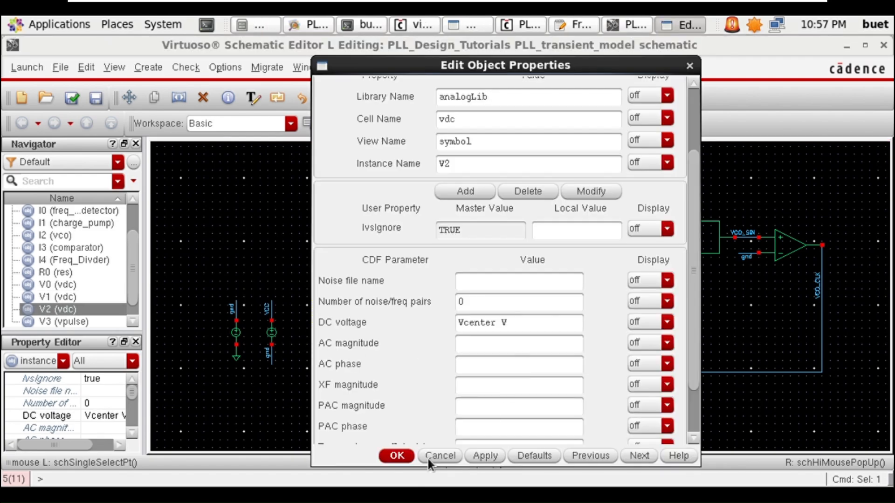
pyautogui.click(398, 456)
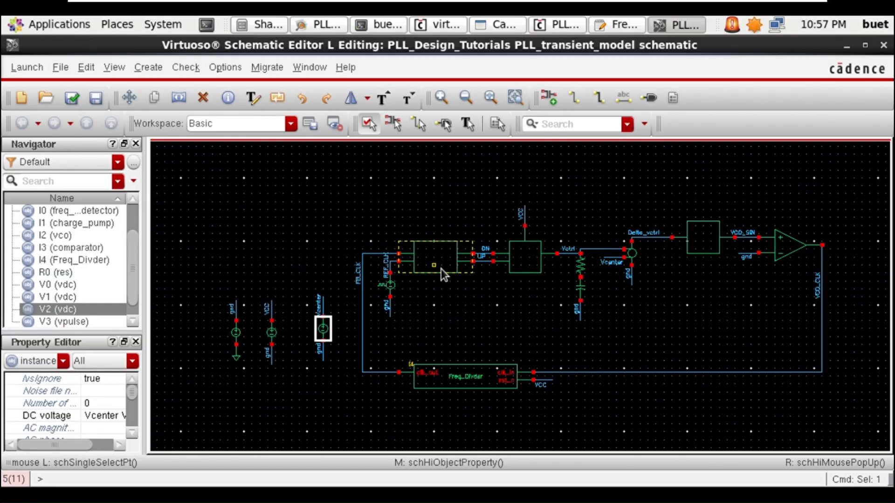
# - Show the veriloga view parameters of the Freq_Divder instance and set its N parameter to the variable N
pyautogui.click(477, 392)
pyautogui.press('q')
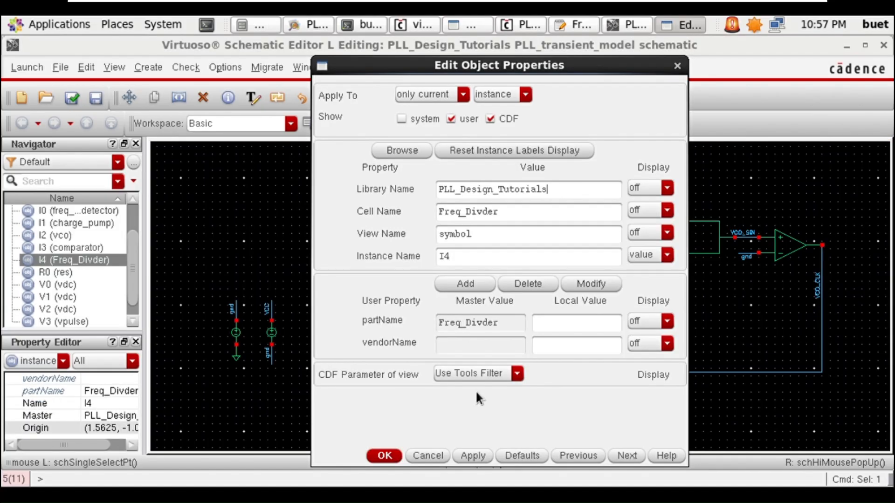
pyautogui.click(515, 374)
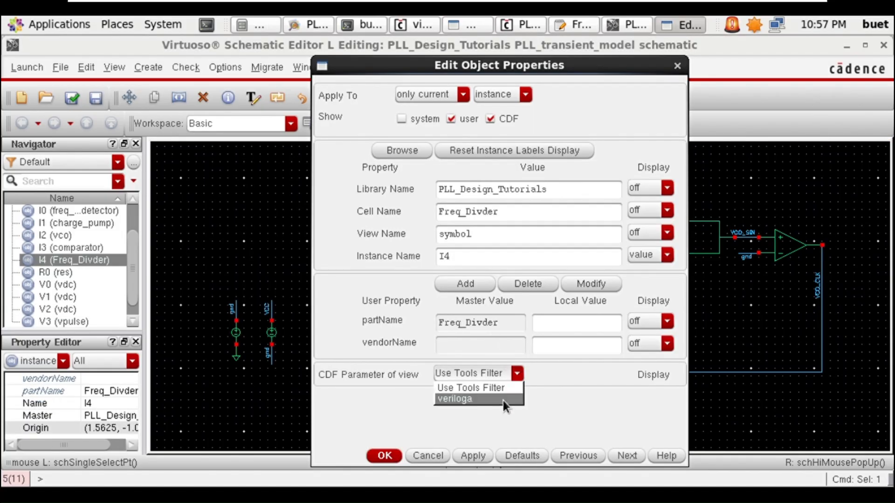
pyautogui.click(502, 400)
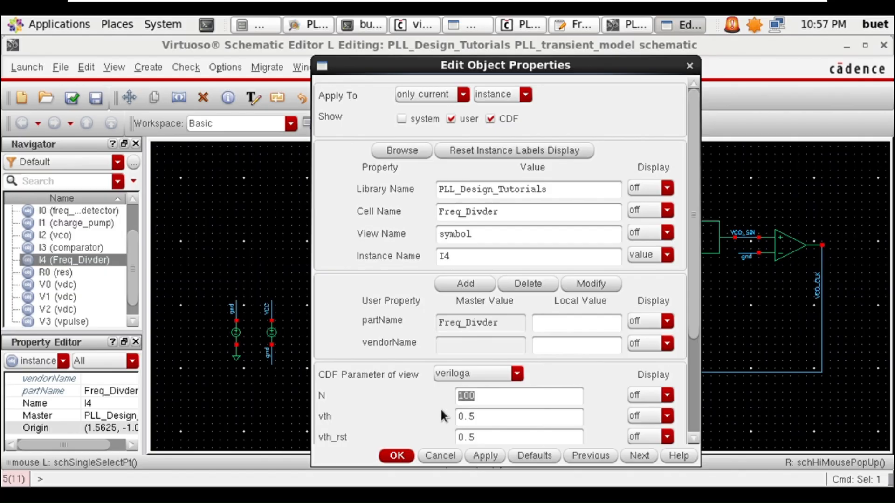
pyautogui.write('N')
# - Set the Freq_Divder's vth and vth_rst to 0.45 and its vhi to 0.9
pyautogui.scroll(-3, 547, 379)
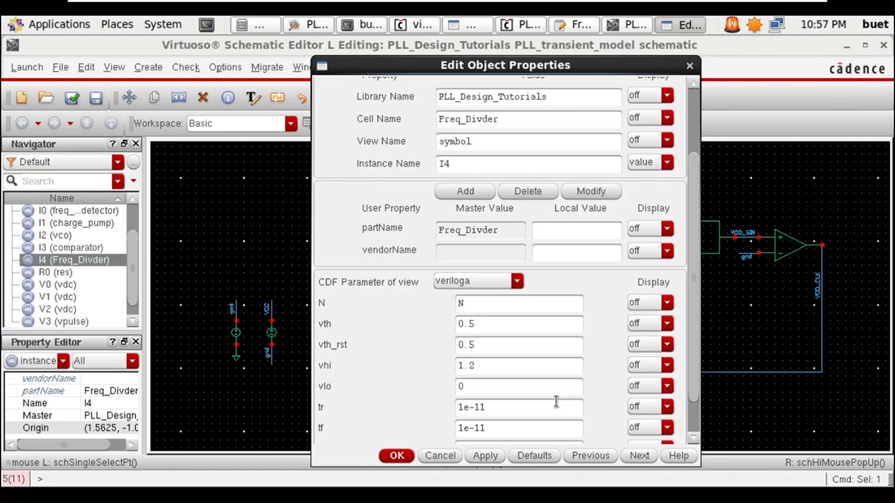
pyautogui.press('Tab')
pyautogui.write('4.')
pyautogui.press('BackSpace')
pyautogui.press('BackSpace')
pyautogui.write('0.45')
pyautogui.press('Tab')
pyautogui.press('Right')
pyautogui.press('Right')
pyautogui.write('4')
pyautogui.moveTo(517, 371); pyautogui.dragTo(443, 378)
pyautogui.write('0.9')
# - Set the Freq_Divder's tr and tf to 10p and apply the property changes
pyautogui.scroll(-1, 512, 411)
pyautogui.moveTo(513, 373); pyautogui.dragTo(453, 368)
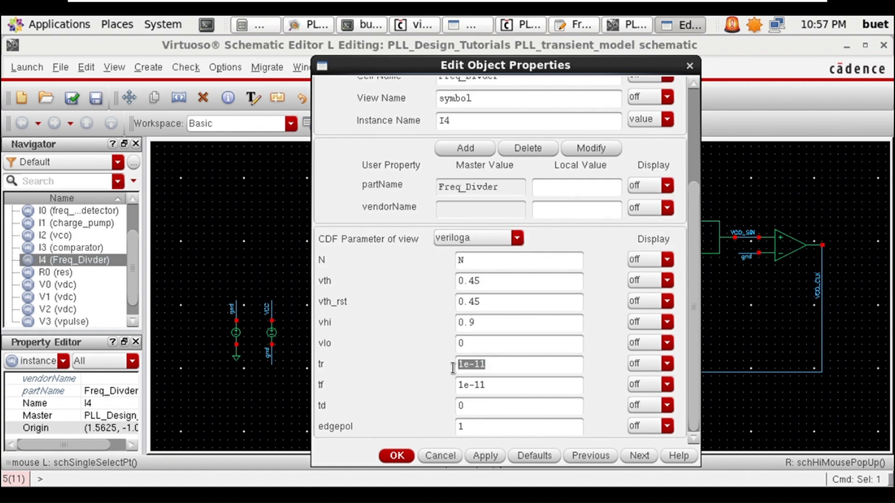
pyautogui.write('10p')
pyautogui.press('Tab')
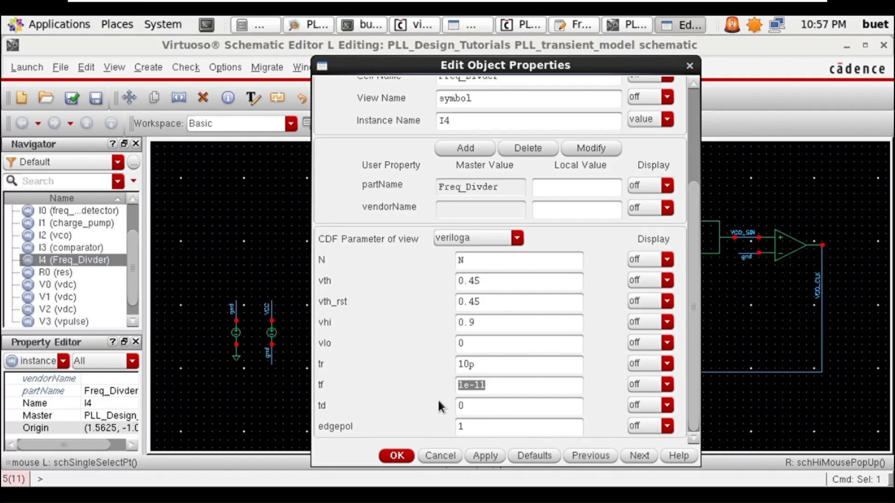
pyautogui.write('10p')
pyautogui.press('Tab')
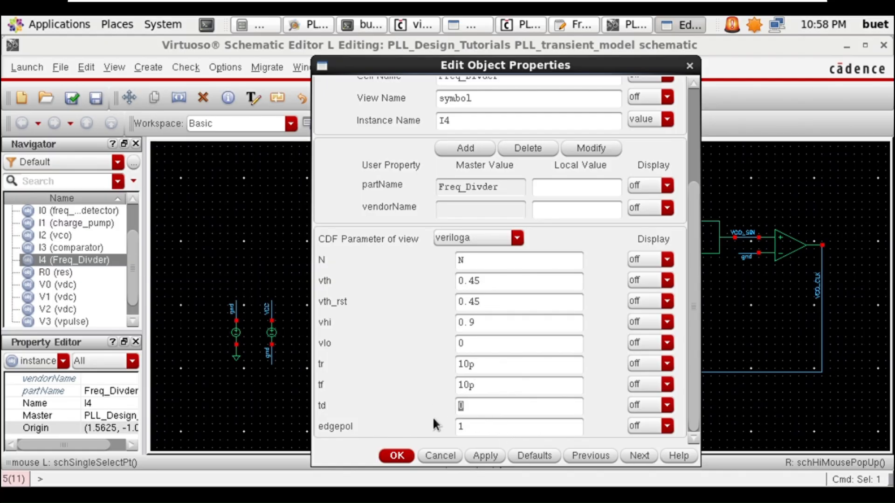
pyautogui.click(495, 457)
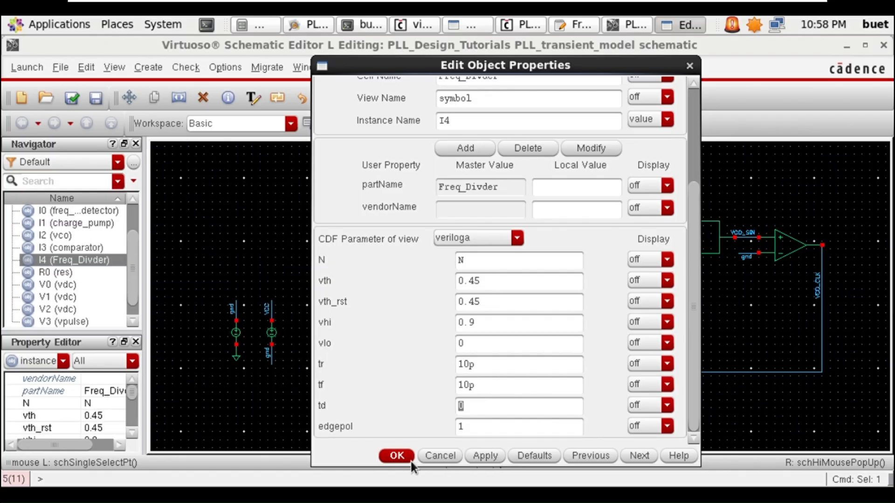
pyautogui.click(397, 461)
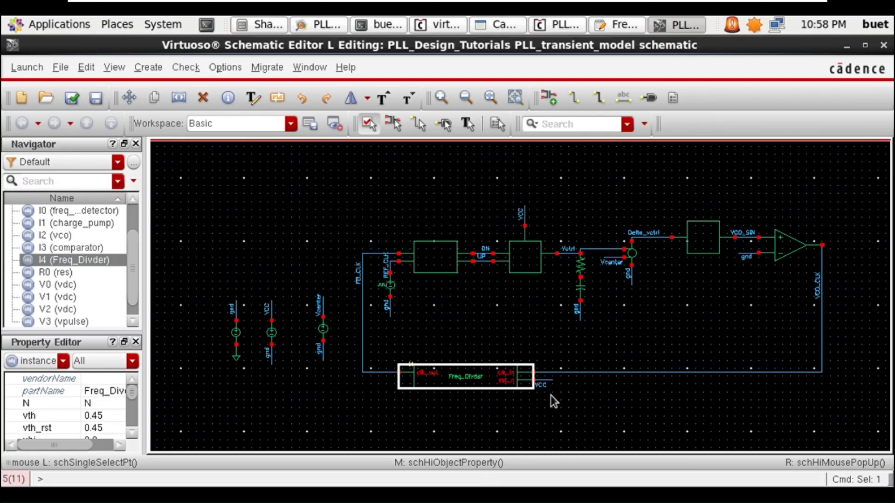
# - Set the REF_CLK vpulse source's Voltage 2 to 0.9 V, period to 40n and delay time to 1p
pyautogui.click(403, 293)
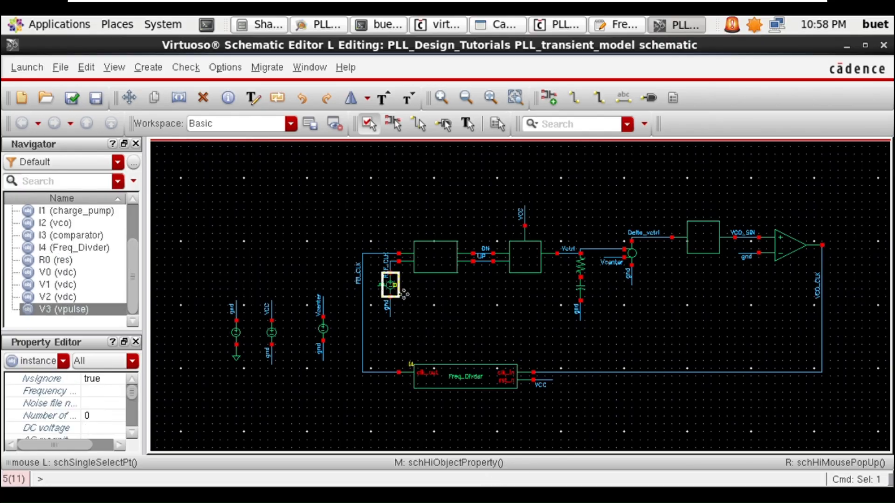
pyautogui.press('q')
pyautogui.scroll(-3, 471, 313)
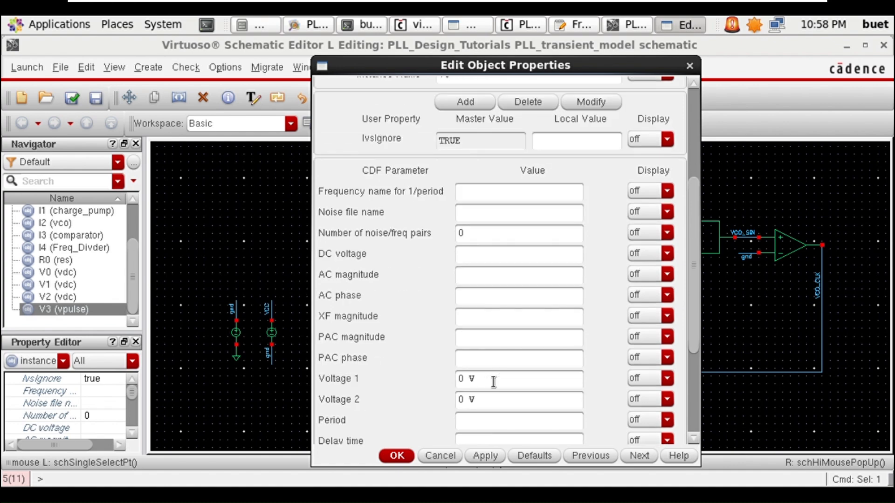
pyautogui.click(498, 438)
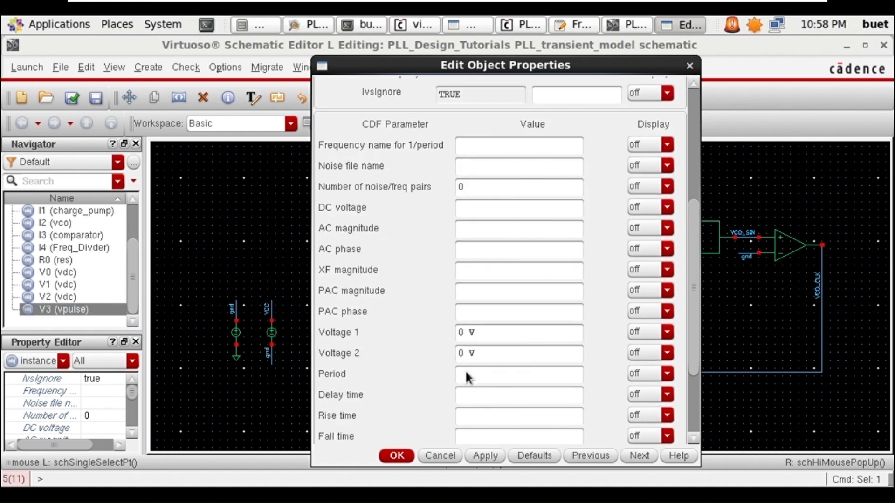
pyautogui.moveTo(506, 363); pyautogui.dragTo(444, 363)
pyautogui.write('0.9')
pyautogui.press('Tab')
pyautogui.write('40n')
pyautogui.press('Tab')
pyautogui.write('1p')
# - Set the vpulse source's rise time and fall time to 10p and its pulse width to 20n-10p, and accept the properties
pyautogui.press('Tab')
pyautogui.write('10p')
pyautogui.press('Tab')
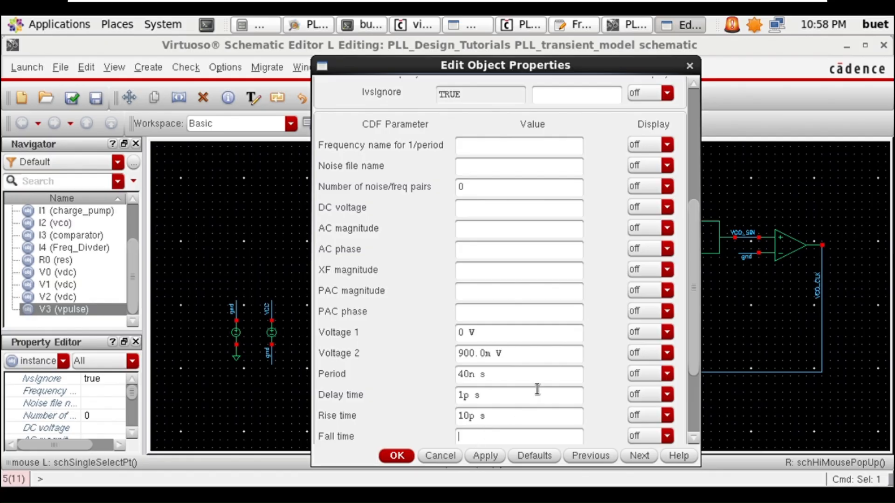
pyautogui.write('1')
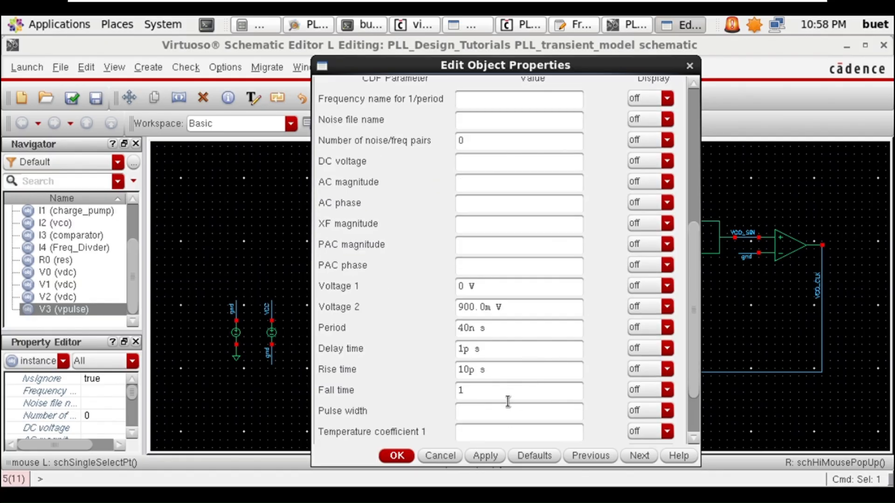
pyautogui.write('0p')
pyautogui.press('Tab')
pyautogui.write('20n-10p')
pyautogui.click(486, 425)
pyautogui.scroll(-3, 519, 393)
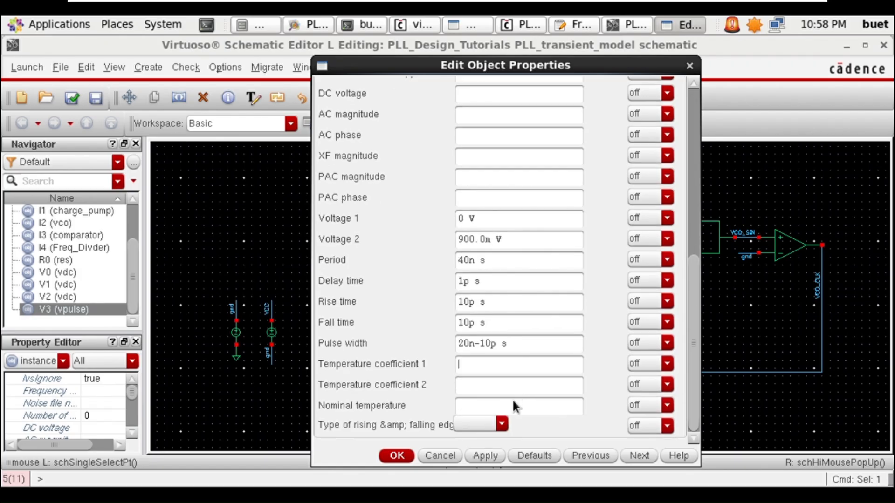
pyautogui.click(400, 456)
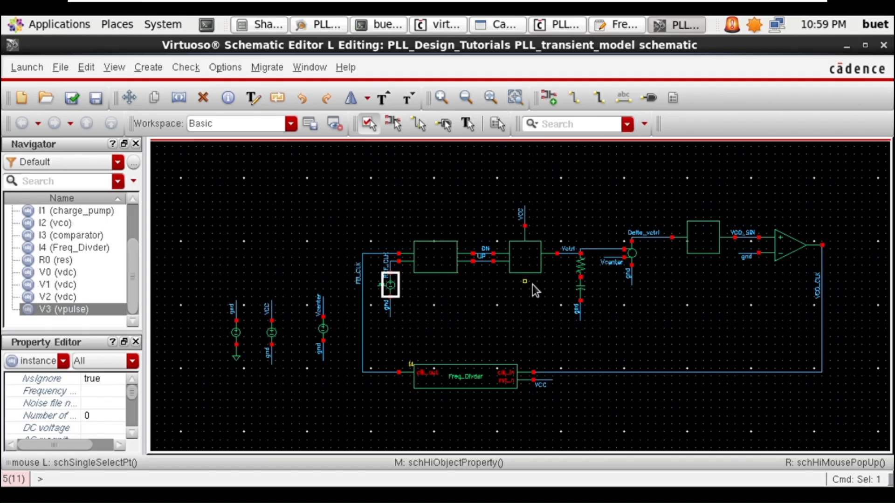
# - Set the vco instance's amp to 0.9, center_freq to Fcenter and vco_gain to Kvco
pyautogui.click(713, 238)
pyautogui.press('q')
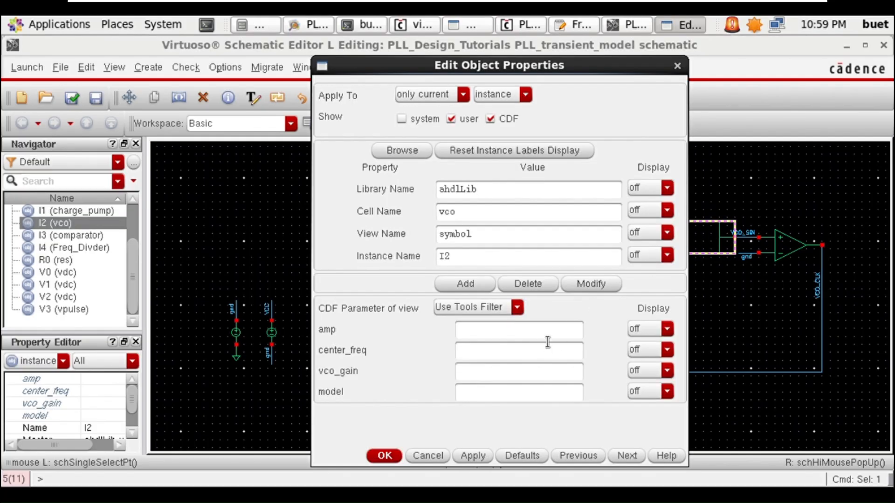
pyautogui.write('0.9')
pyautogui.click(537, 351)
pyautogui.write('Fcenter')
pyautogui.click(512, 376)
pyautogui.write('Kvco')
pyautogui.click(486, 456)
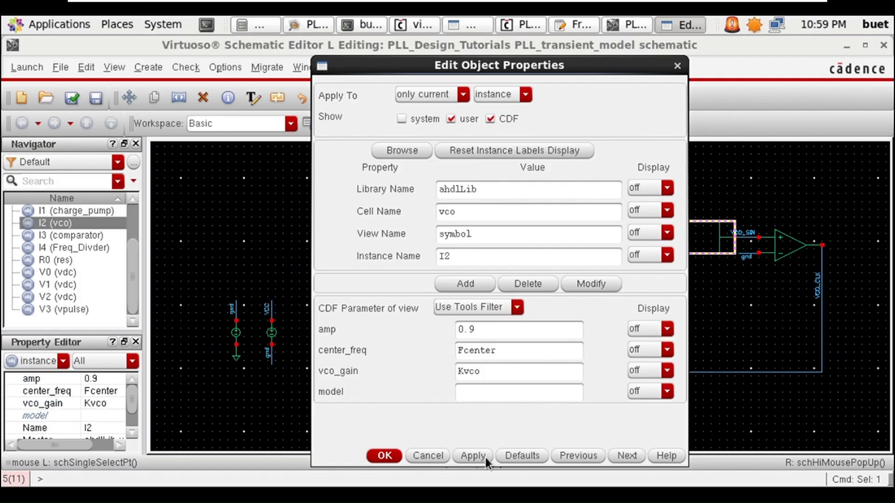
pyautogui.click(387, 458)
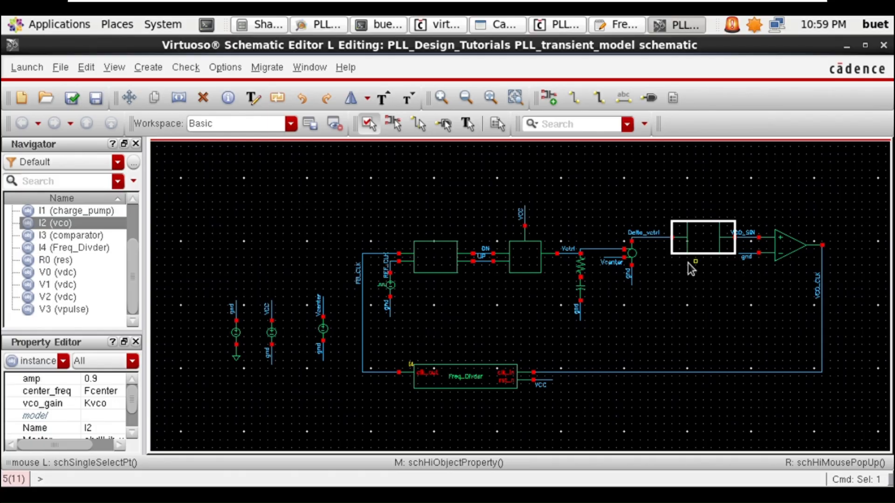
# - Set the freq_ph_detector's vlogic_high to 0.9, vlogic_low to 0 and vtrans to 0.45
pyautogui.click(451, 250)
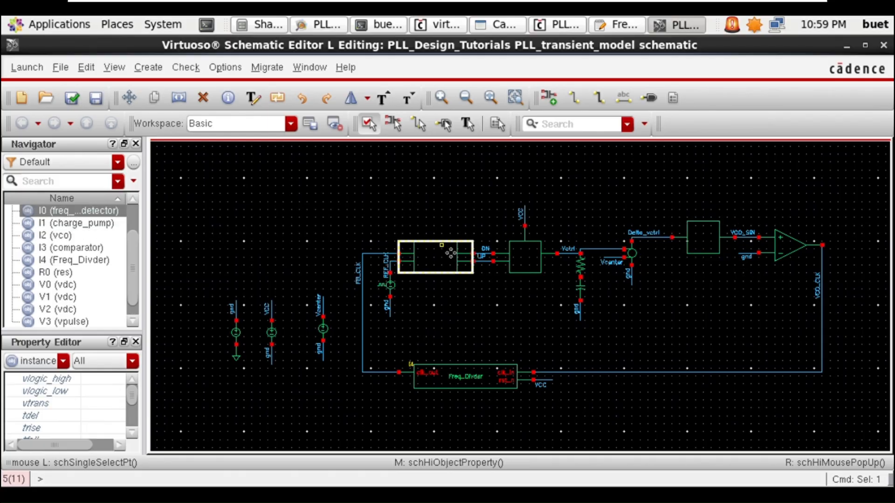
pyautogui.middleClick(450, 252)
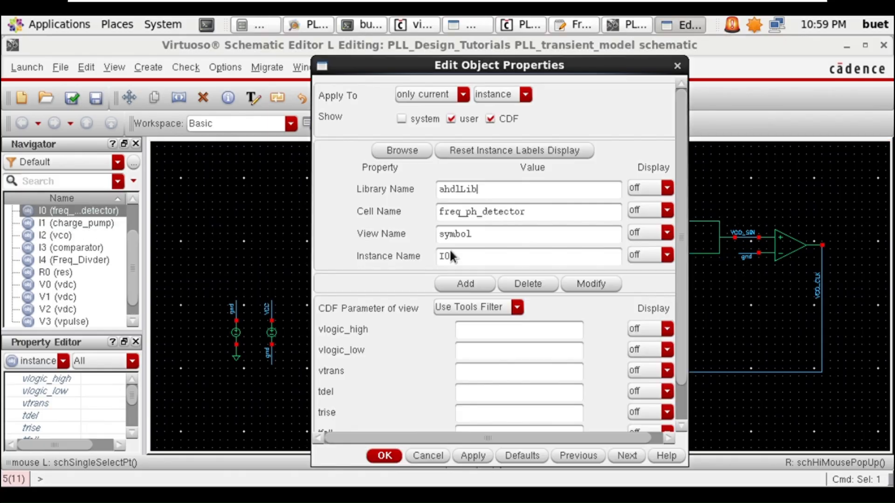
pyautogui.click(490, 343)
pyautogui.write('0.9')
pyautogui.click(494, 357)
pyautogui.write('0')
pyautogui.press('Tab')
pyautogui.write('0.45')
# - Set the freq_ph_detector's tdel to 1p and its trise and tfall to 10p, and apply the properties
pyautogui.scroll(-1, 513, 387)
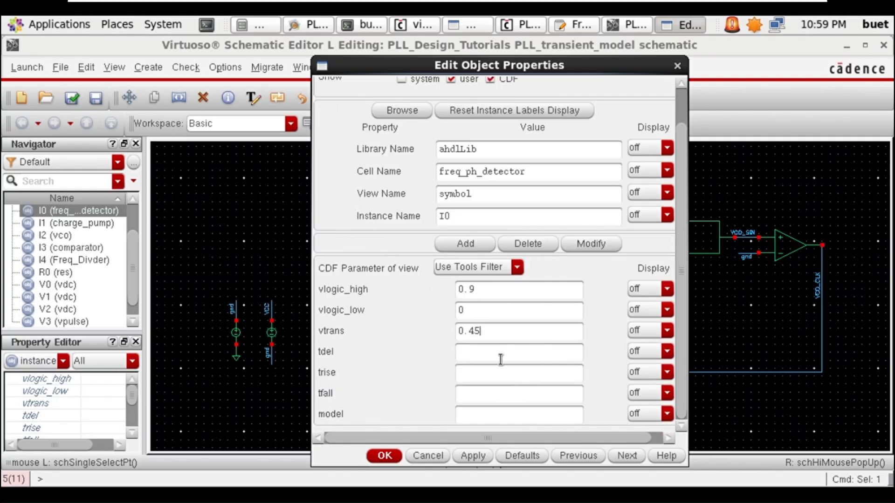
pyautogui.press('Tab')
pyautogui.write('1p')
pyautogui.click(474, 380)
pyautogui.write('10p')
pyautogui.click(486, 401)
pyautogui.write('10p')
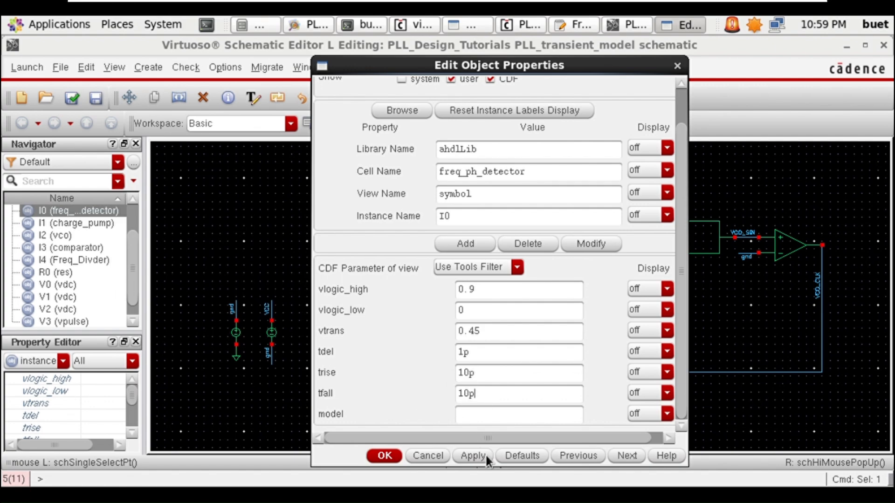
pyautogui.click(485, 461)
pyautogui.click(397, 456)
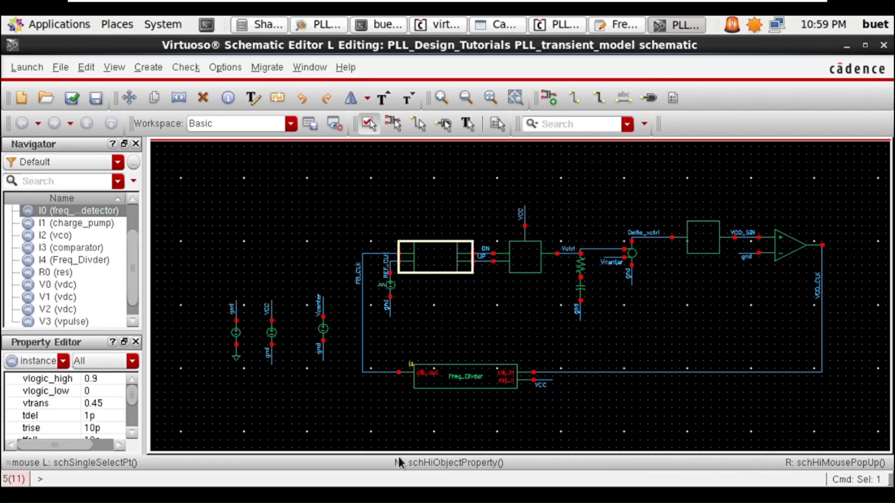
# - Set the charge_pump instance's iamp to Icp and its vtrans to 0.45
pyautogui.click(482, 313)
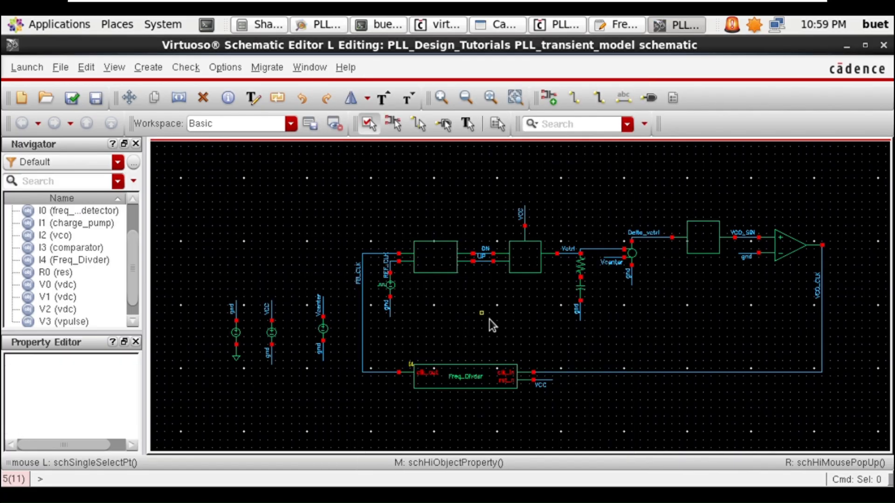
pyautogui.click(524, 246)
pyautogui.press('q')
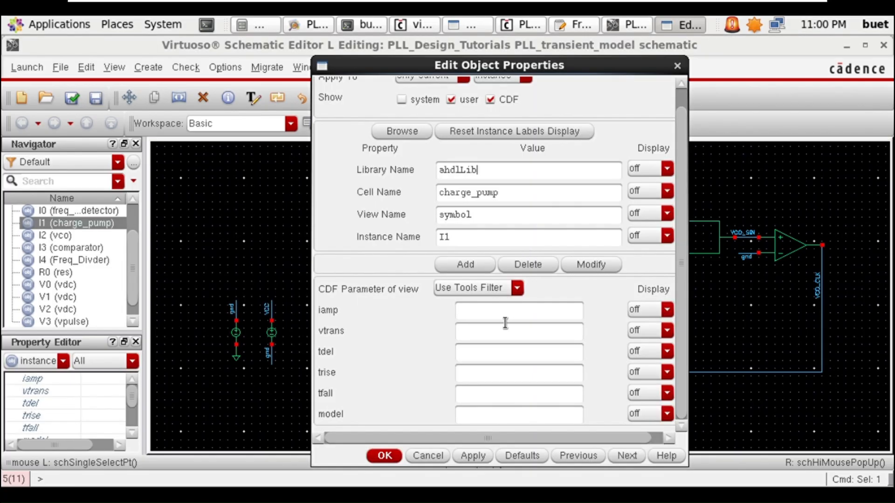
pyautogui.click(505, 317)
pyautogui.write('Icp')
pyautogui.click(505, 333)
pyautogui.write('0.45')
# - Set the charge_pump's tdel to 1p and its trise and tfall to 10p, and accept the properties
pyautogui.press('Tab')
pyautogui.write('1p')
pyautogui.press('Tab')
pyautogui.write('10p')
pyautogui.press('Tab')
pyautogui.write('10p')
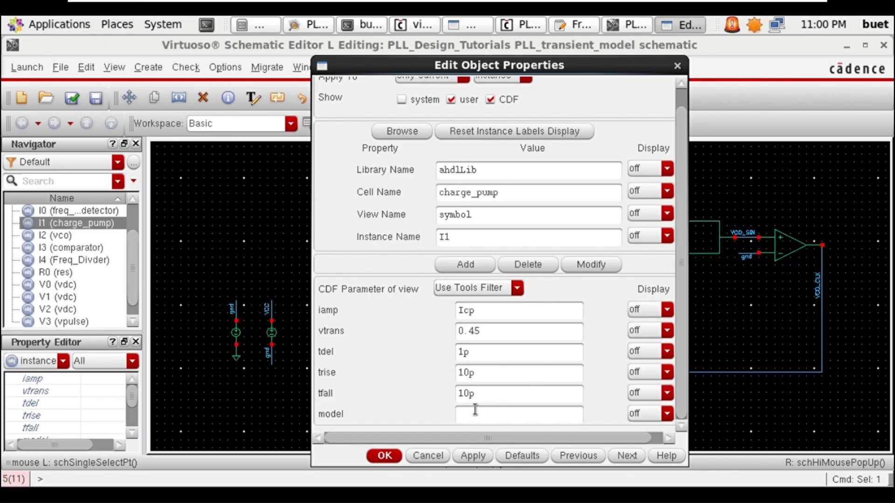
pyautogui.click(487, 460)
pyautogui.click(384, 456)
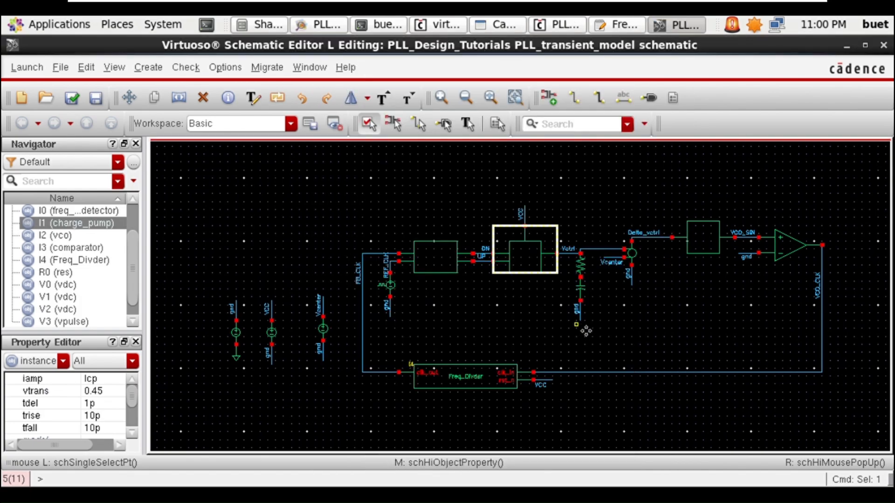
# - Set the resistance of the loop filter resistor to the variable res
pyautogui.click(595, 276)
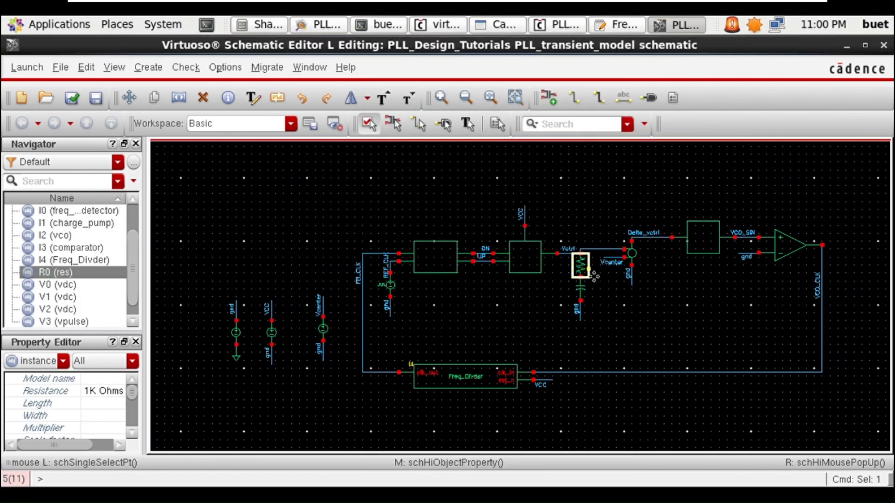
pyautogui.press('q')
pyautogui.moveTo(497, 331); pyautogui.dragTo(429, 346)
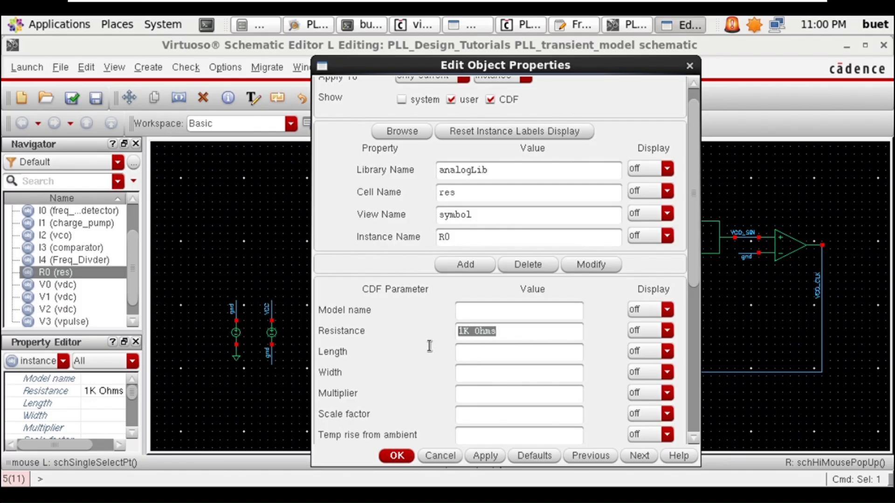
pyautogui.write('res')
pyautogui.click(482, 458)
pyautogui.click(397, 456)
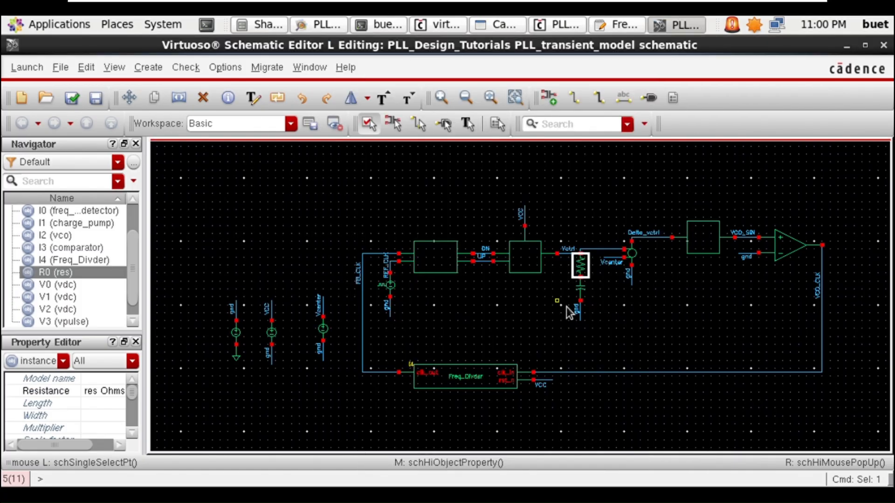
# - Set the capacitance of the loop filter capacitor to the variable cap
pyautogui.click(590, 298)
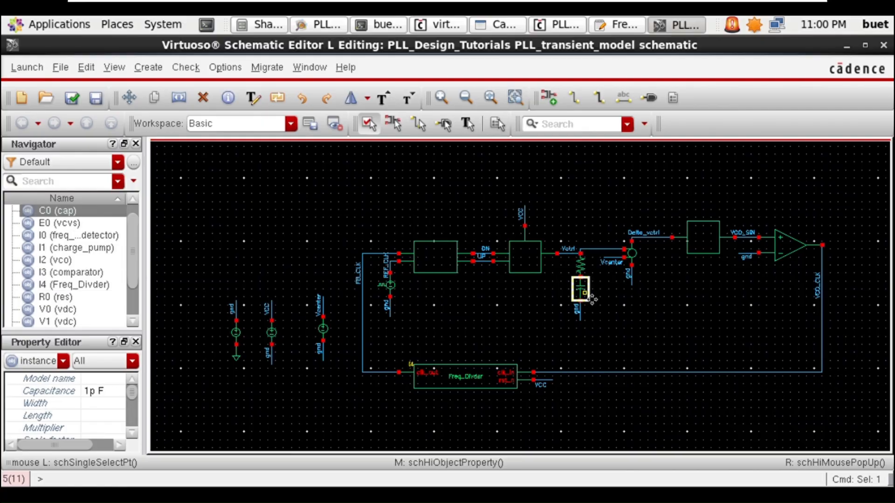
pyautogui.press('q')
pyautogui.moveTo(503, 338); pyautogui.dragTo(446, 333)
pyautogui.write('ca')
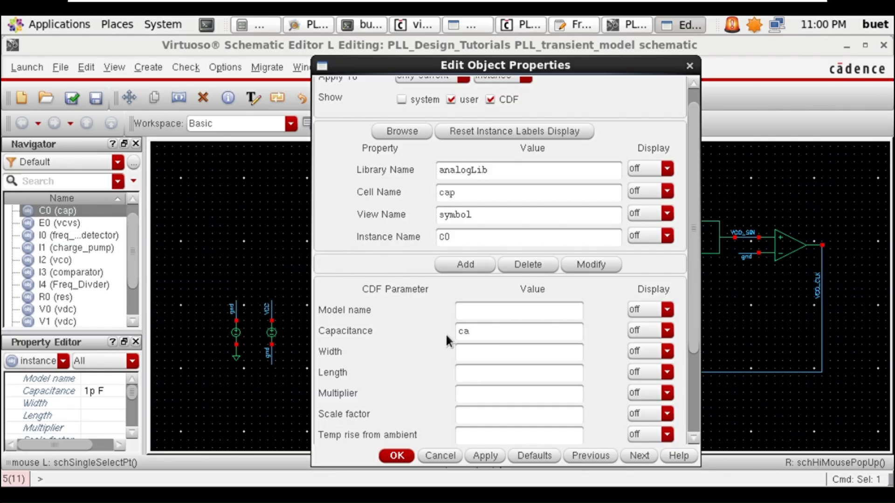
pyautogui.write('p')
pyautogui.click(486, 456)
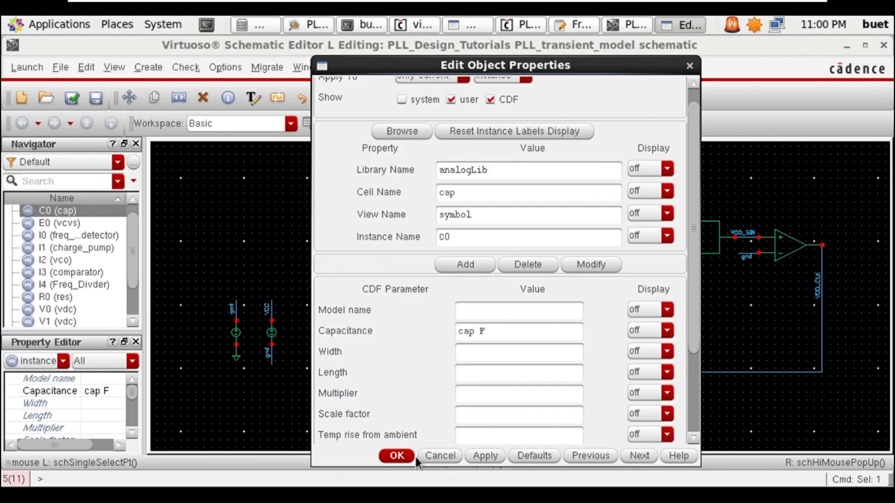
pyautogui.click(398, 456)
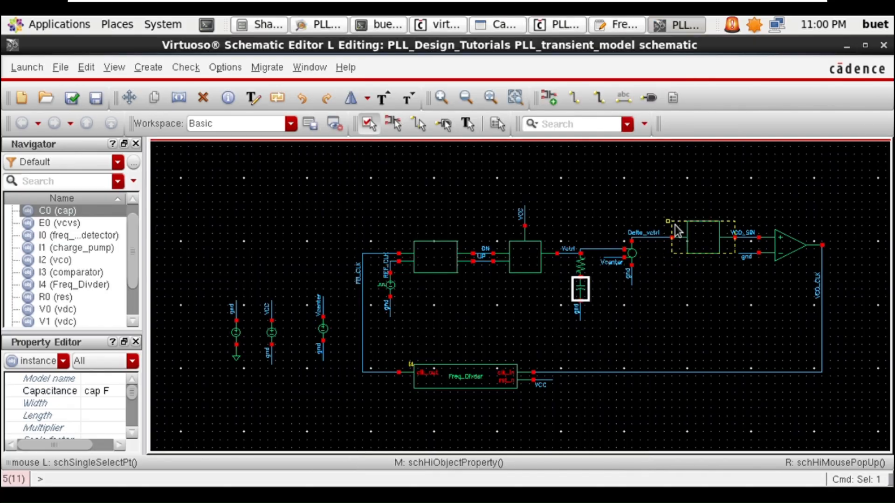
# - Set the comparator's sigout_high to 0.9, sigout_low to 0 and sigin_offset to 0, and accept the properties
pyautogui.click(798, 252)
pyautogui.press('q')
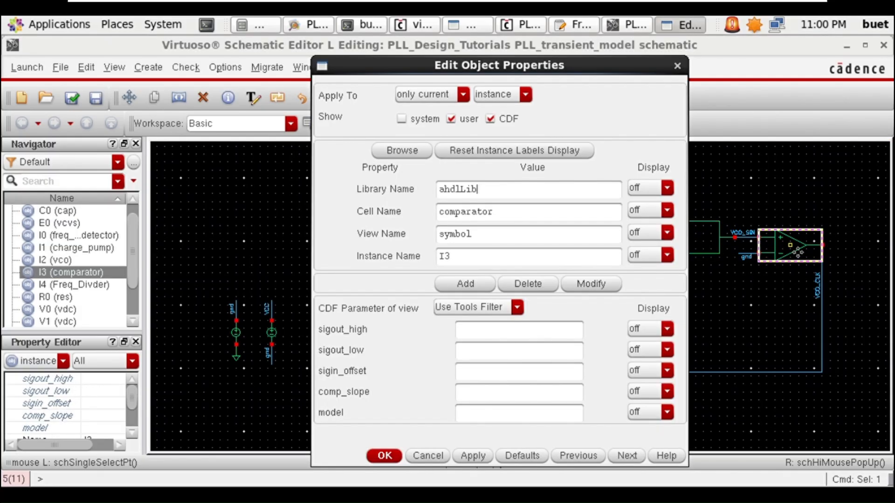
pyautogui.click(490, 338)
pyautogui.write('0.9')
pyautogui.click(486, 347)
pyautogui.write('0')
pyautogui.click(513, 373)
pyautogui.write('0')
pyautogui.click(482, 458)
pyautogui.click(385, 457)
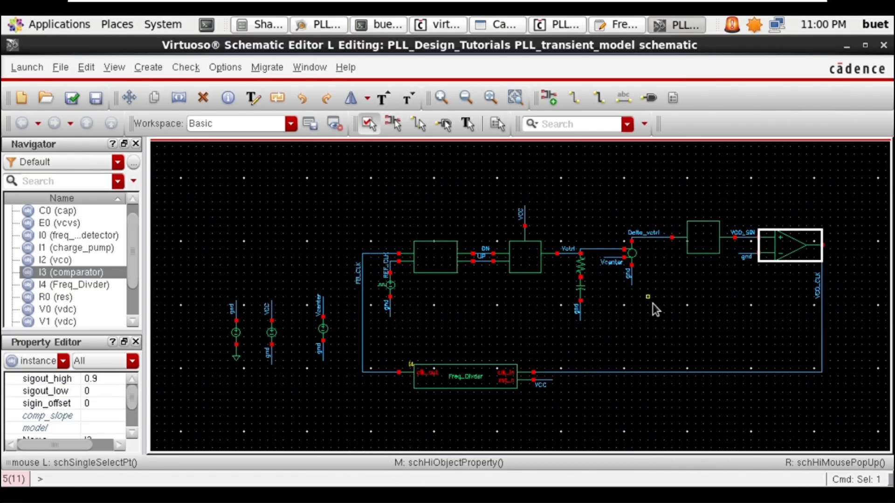
# - Check and save the schematic, and create a new ADE XL view named adexl for the PLL_transient_model cell
pyautogui.click(230, 156)
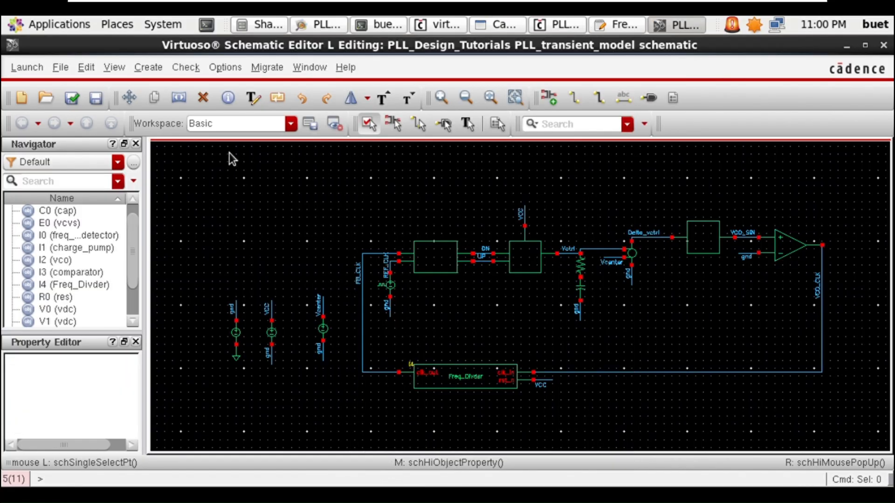
pyautogui.click(73, 100)
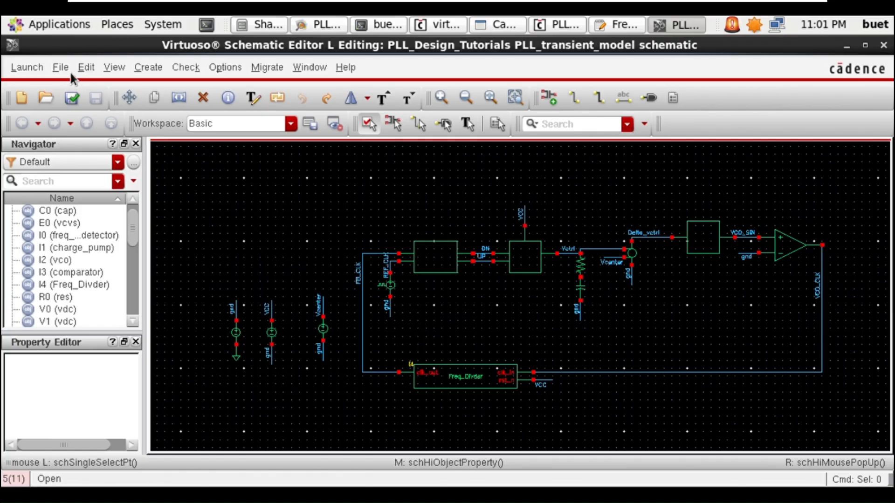
pyautogui.click(31, 69)
pyautogui.click(41, 108)
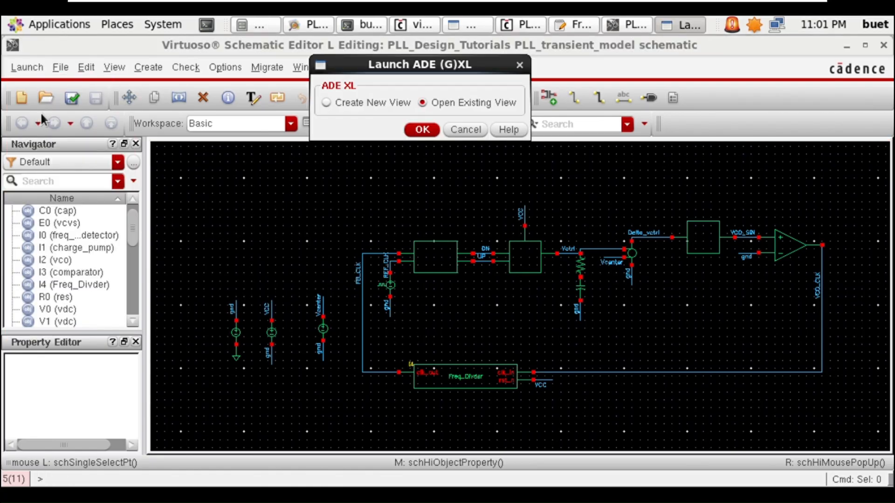
pyautogui.click(328, 102)
pyautogui.click(421, 129)
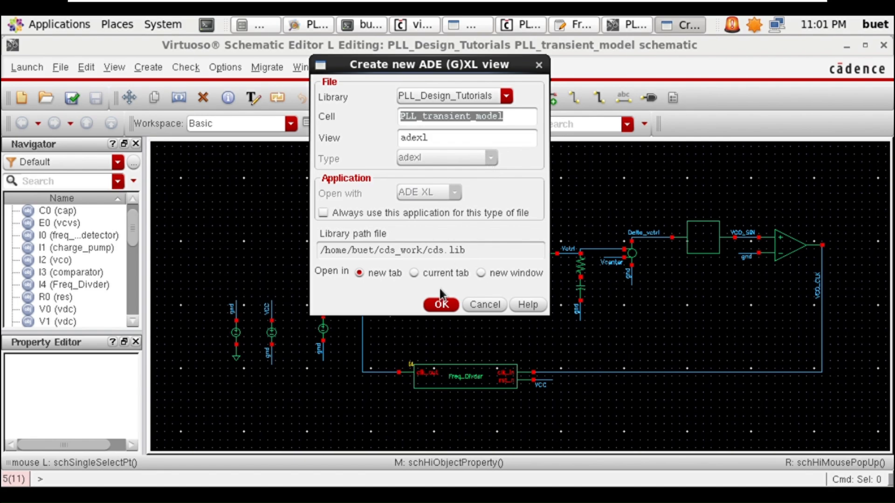
pyautogui.click(442, 306)
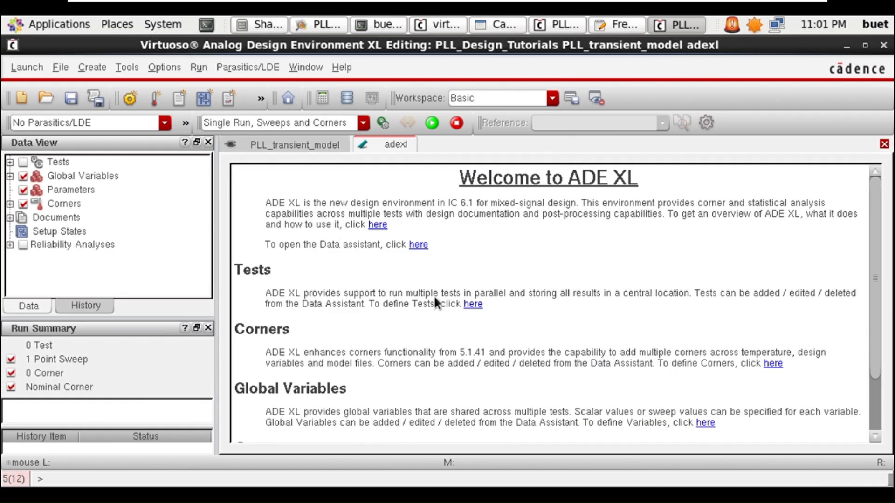
# - Add a test using the PLL_transient_model schematic and copy the design variables from the cellview
pyautogui.click(10, 162)
pyautogui.click(65, 176)
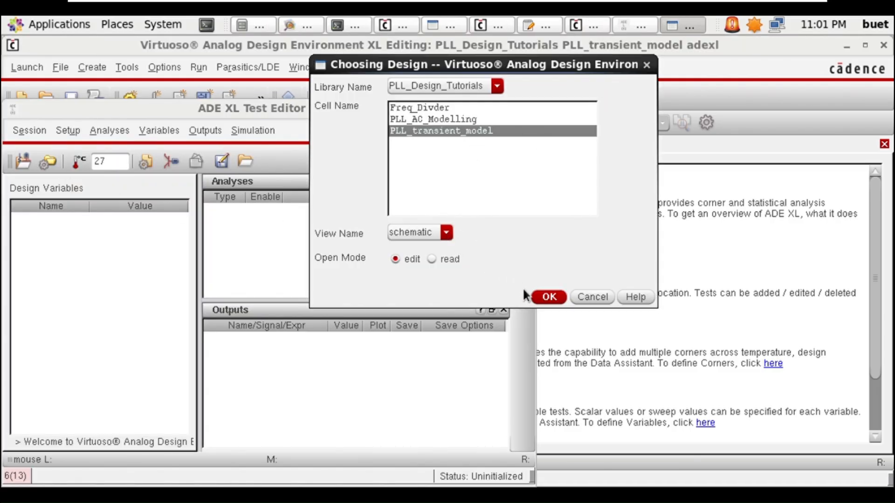
pyautogui.click(550, 297)
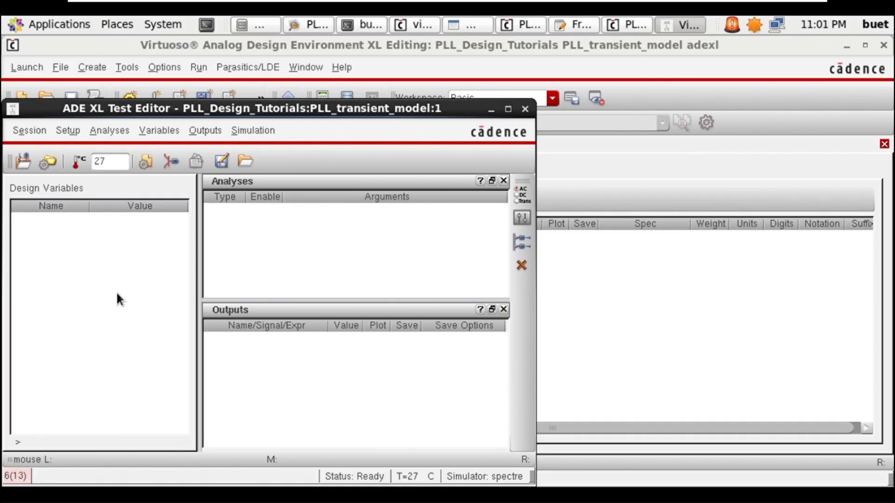
pyautogui.rightClick(116, 289)
pyautogui.click(154, 314)
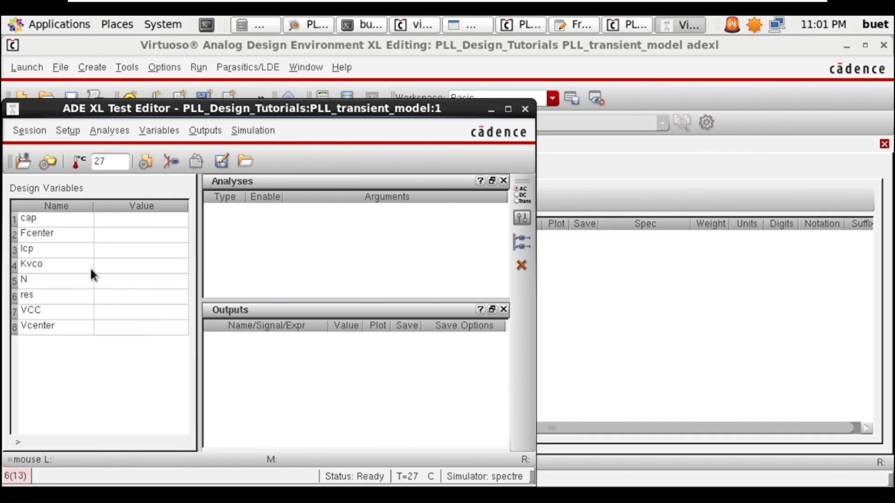
# - Set the design variables cap to 35p, Icp to 26u and Fcenter to 2G
pyautogui.click(120, 221)
pyautogui.click(120, 221)
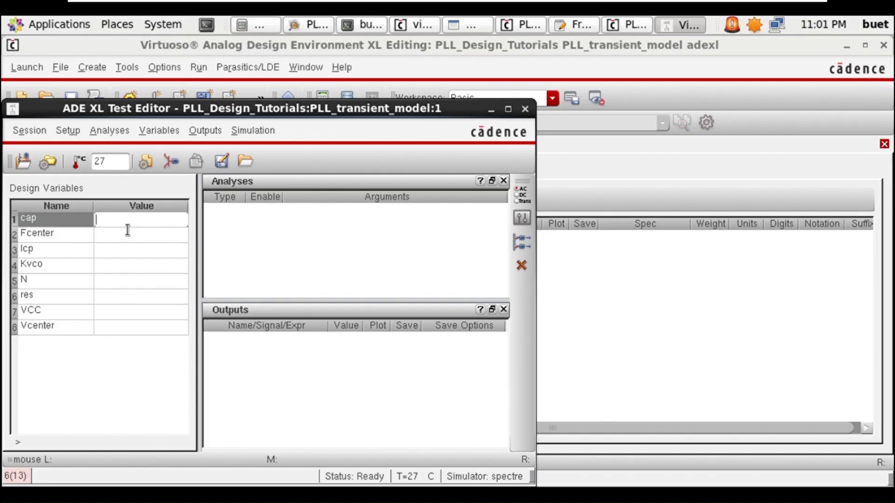
pyautogui.write('35p')
pyautogui.doubleClick(118, 252)
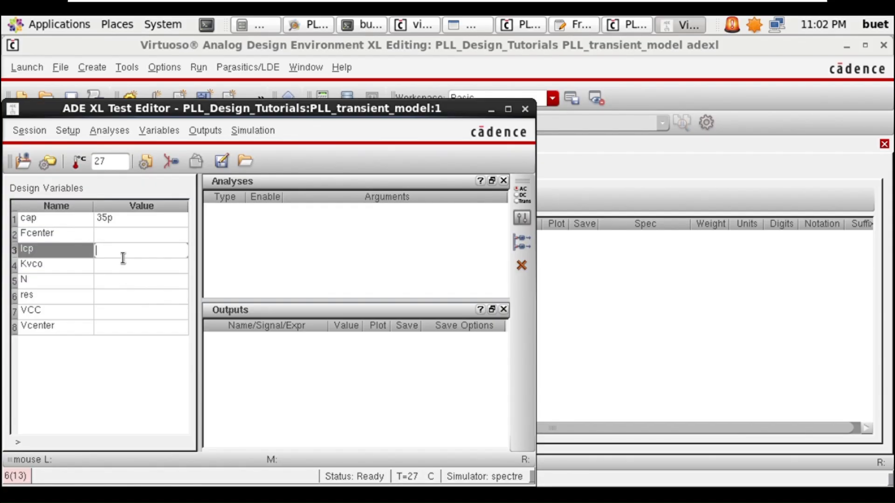
pyautogui.write('26u')
pyautogui.doubleClick(136, 234)
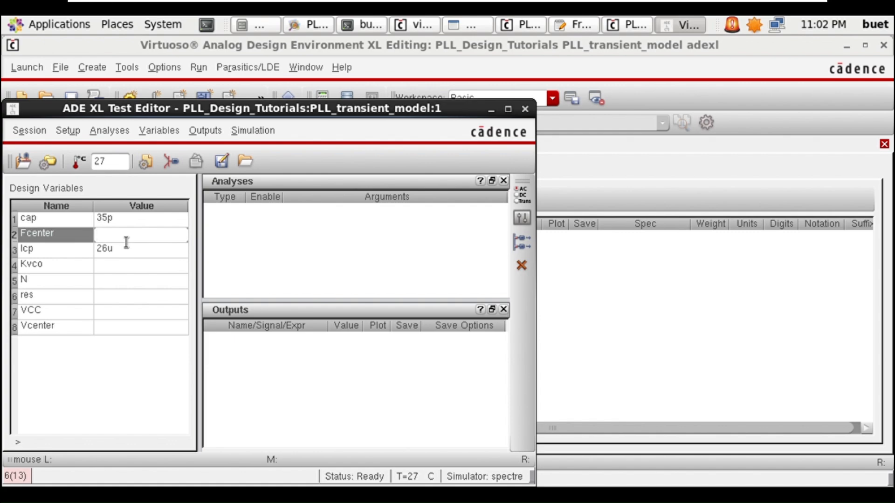
pyautogui.write('2G')
# - Set the design variables Kvco to 2.5G, N to 80 and res to 8.92K
pyautogui.click(139, 270)
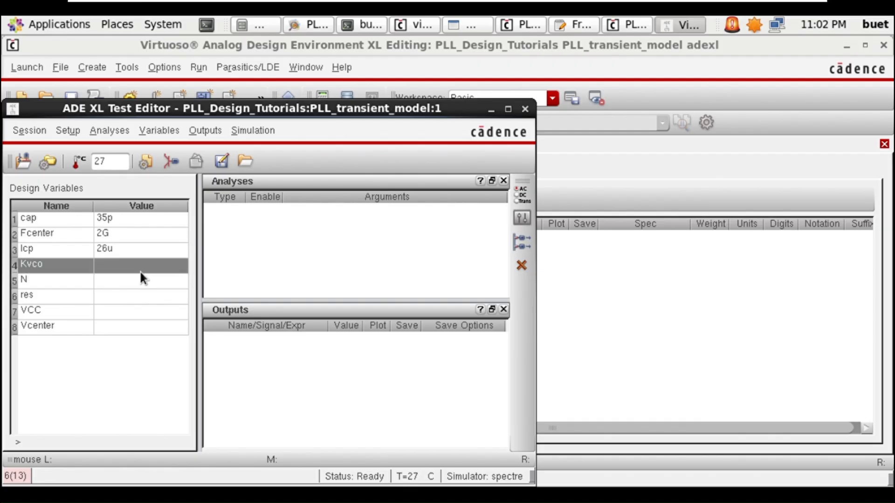
pyautogui.click(139, 270)
pyautogui.write('2')
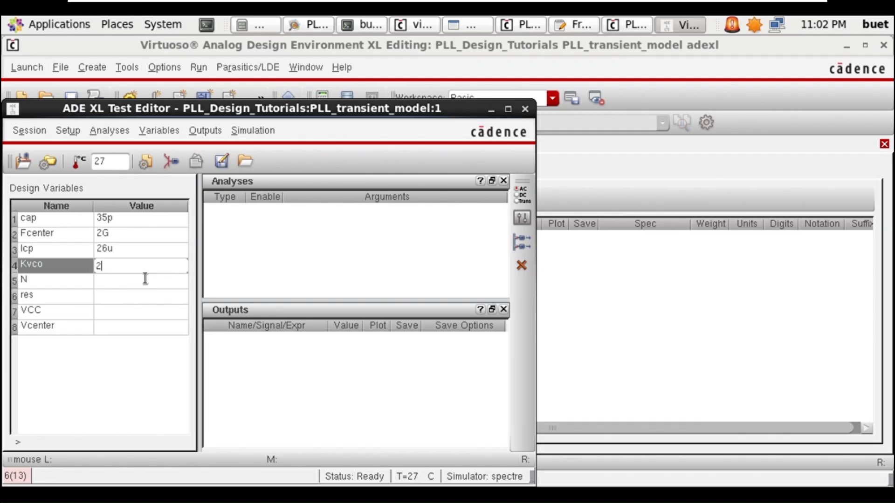
pyautogui.write('.5G')
pyautogui.click(136, 284)
pyautogui.click(139, 287)
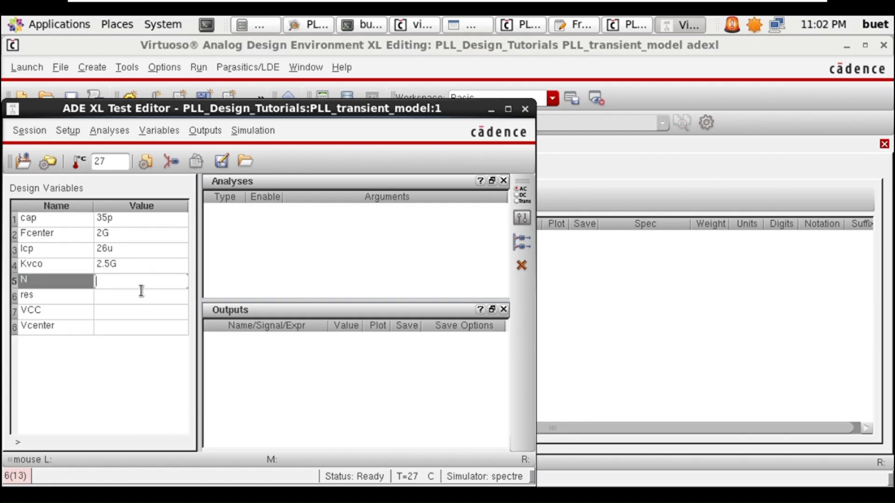
pyautogui.write('80')
pyautogui.click(127, 302)
pyautogui.click(132, 306)
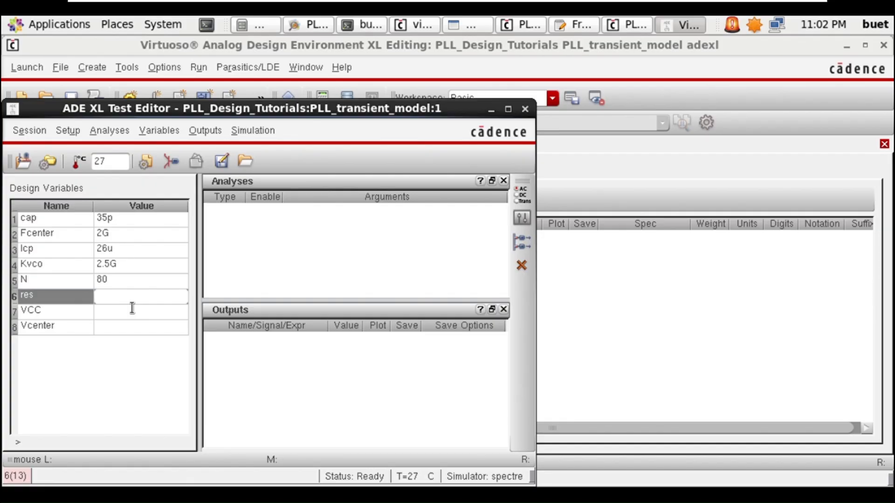
pyautogui.write('8.92K')
pyautogui.press('Return')
# - Set the design variables VCC to 1.8 and Vcenter to 0.9
pyautogui.click(138, 314)
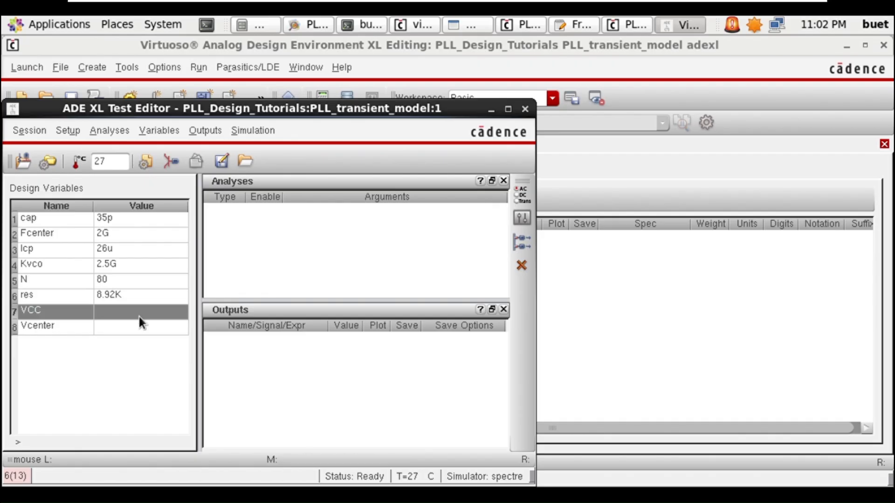
pyautogui.click(139, 317)
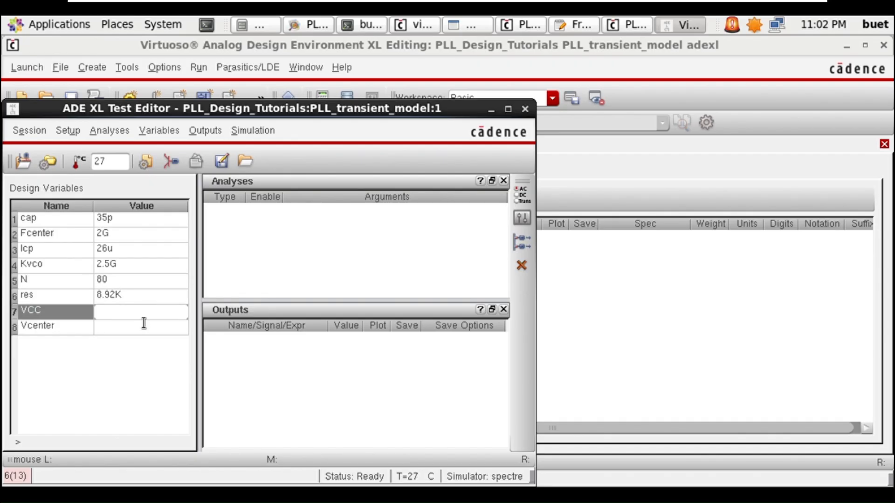
pyautogui.write('1.8')
pyautogui.click(137, 332)
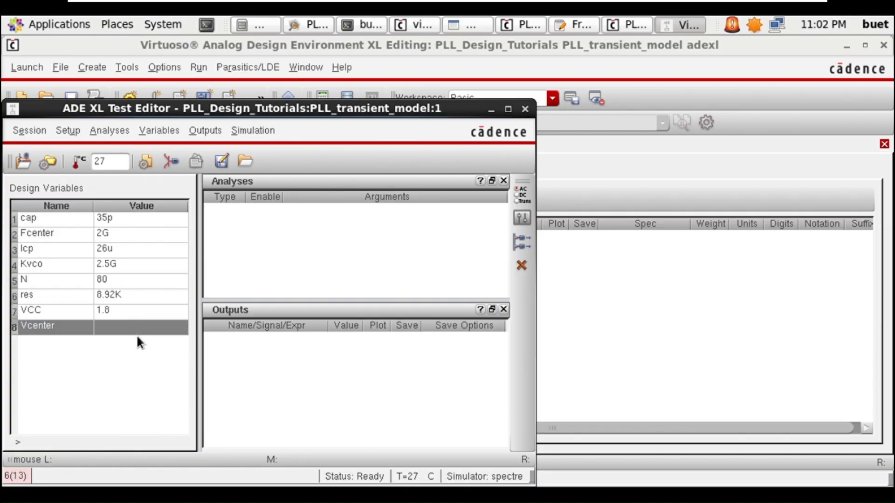
pyautogui.click(137, 332)
pyautogui.write('0.9')
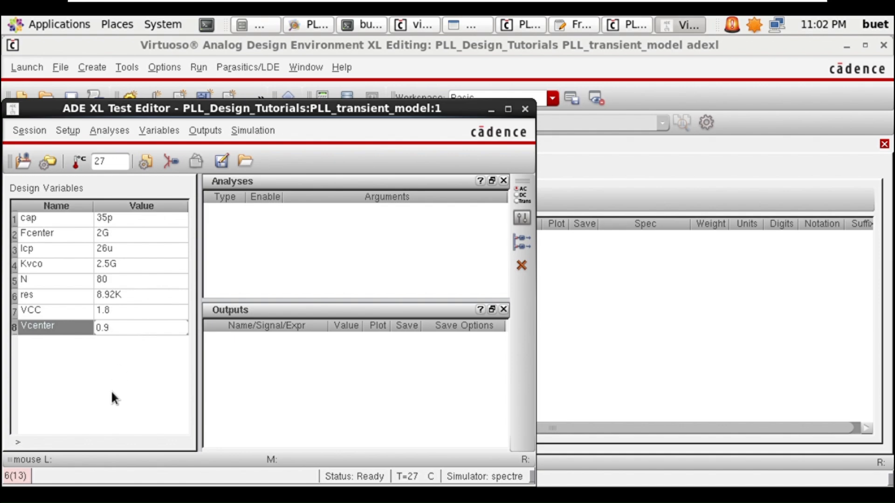
pyautogui.press('Return')
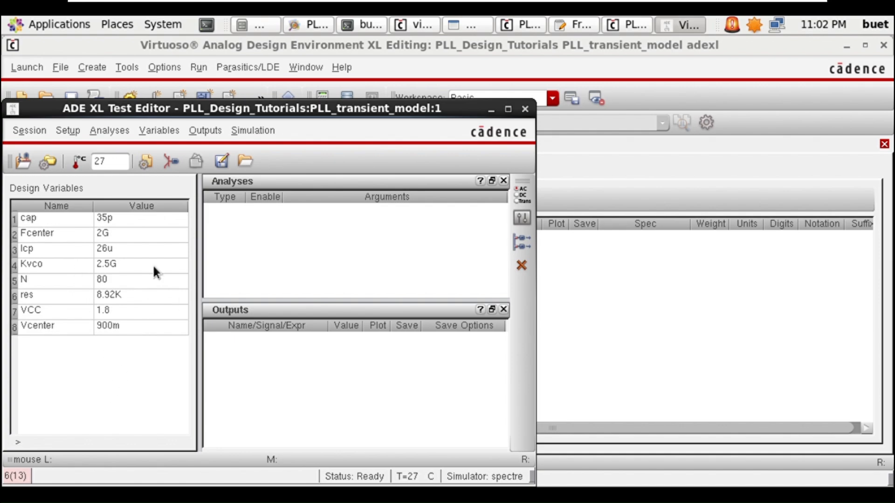
# - Add an enabled transient analysis with a stop time of 20u and moderate accuracy defaults
pyautogui.click(525, 194)
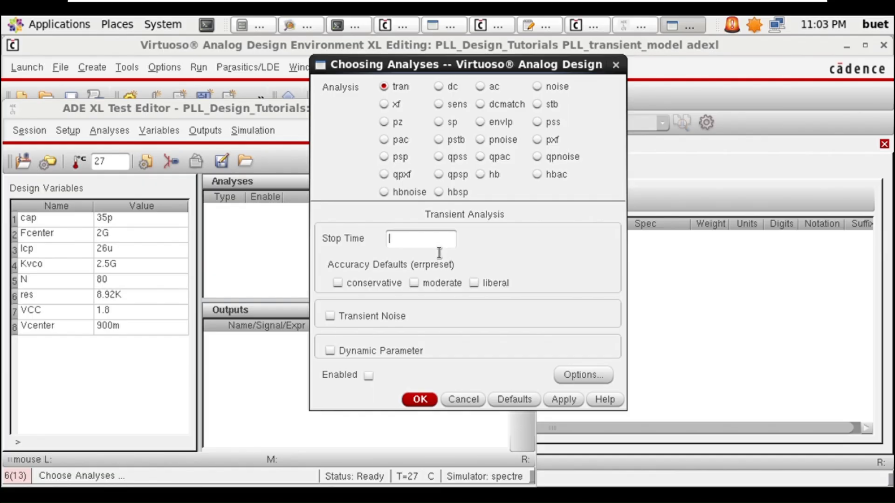
pyautogui.write('20u')
pyautogui.click(414, 283)
pyautogui.click(368, 376)
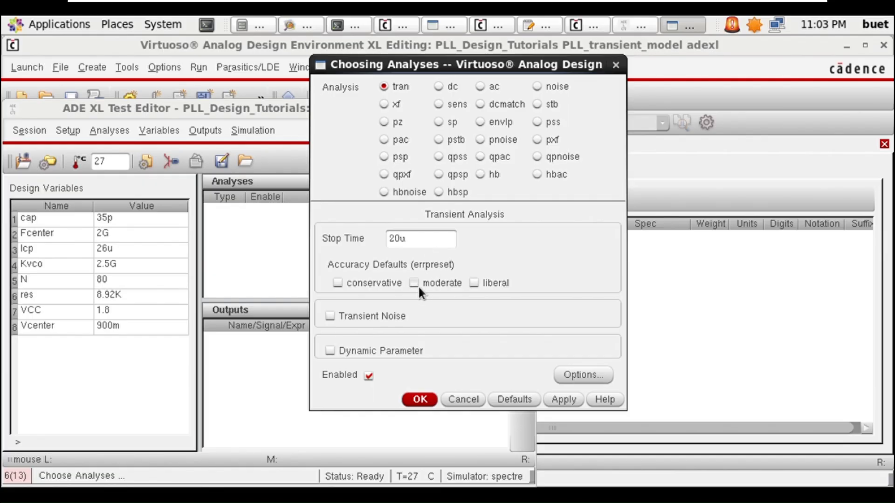
pyautogui.click(422, 400)
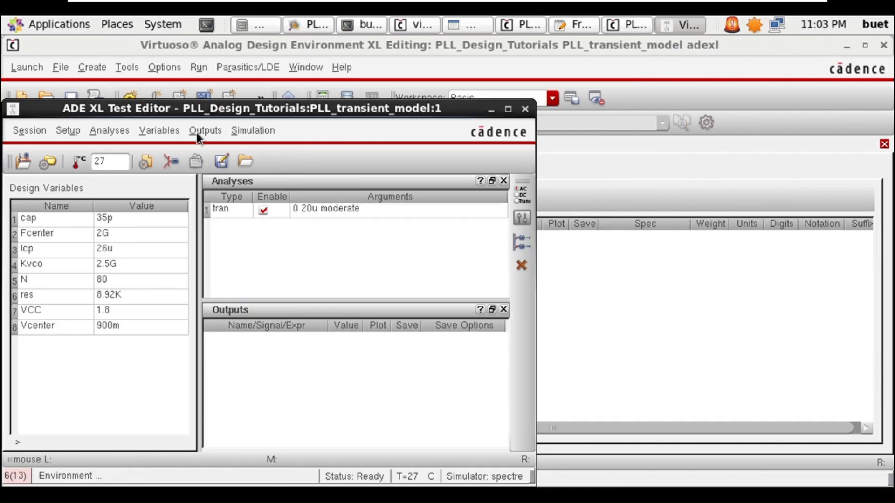
# - Select the nets FB_CLK, REF_CLK, DN, UP, Vctrl, Delta_vctrl, VCO_SIN and VCO_CLK on the schematic as outputs to be plotted
pyautogui.click(209, 134)
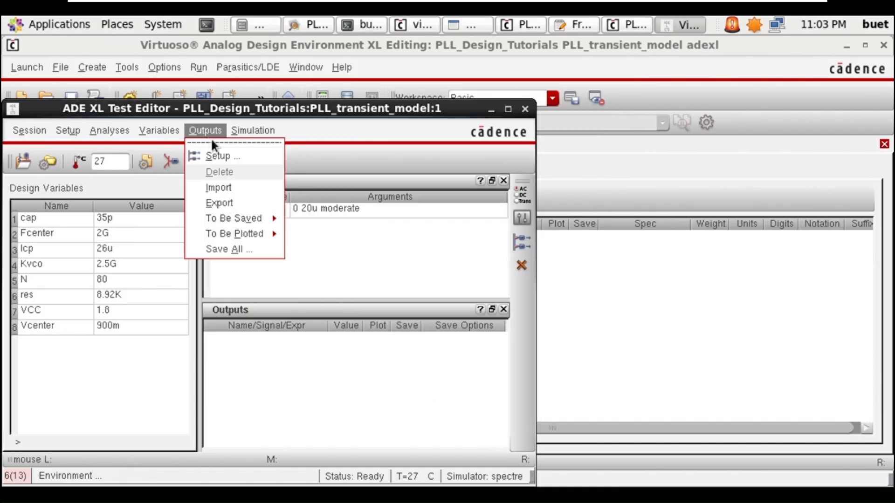
pyautogui.moveTo(256, 234)
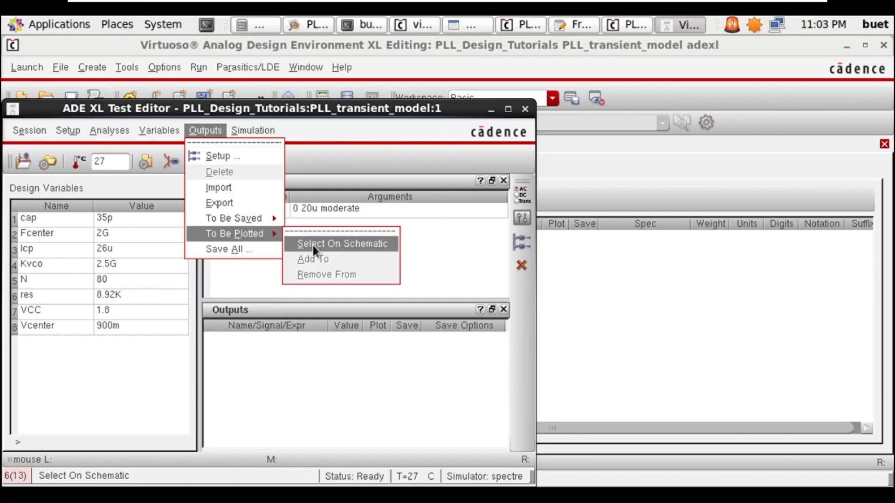
pyautogui.click(312, 244)
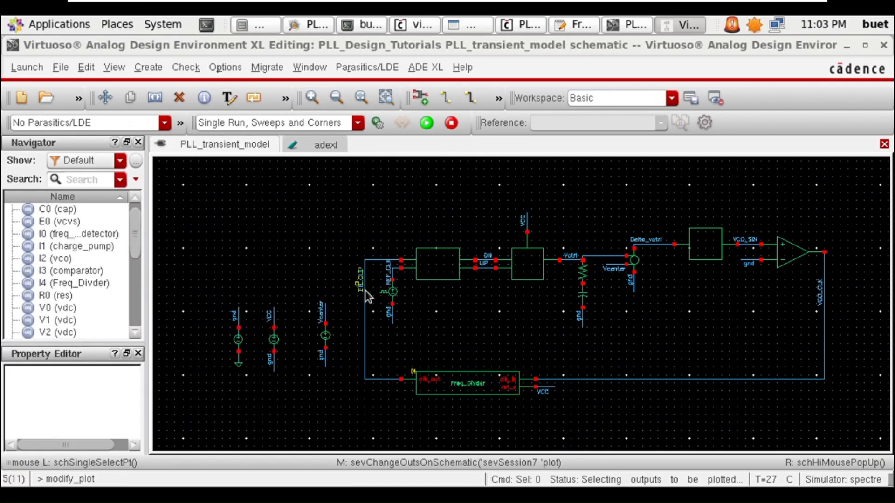
pyautogui.click(378, 286)
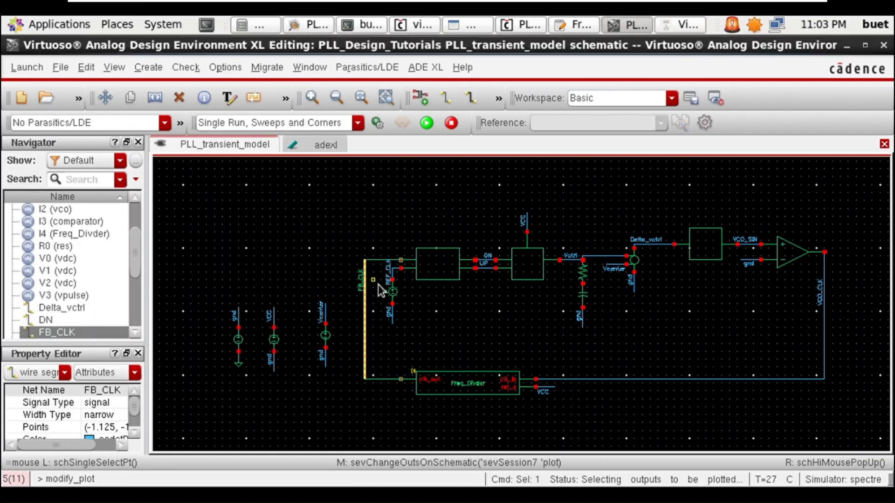
pyautogui.click(401, 278)
pyautogui.click(495, 268)
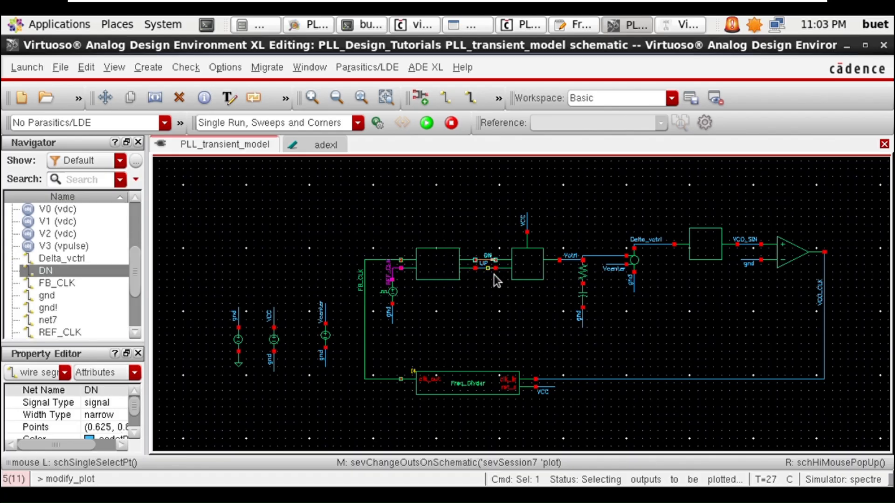
pyautogui.click(493, 274)
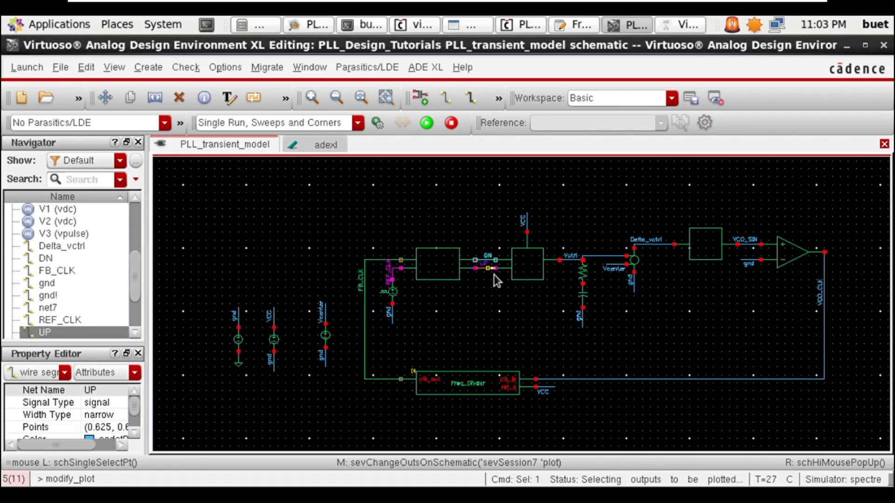
pyautogui.click(580, 272)
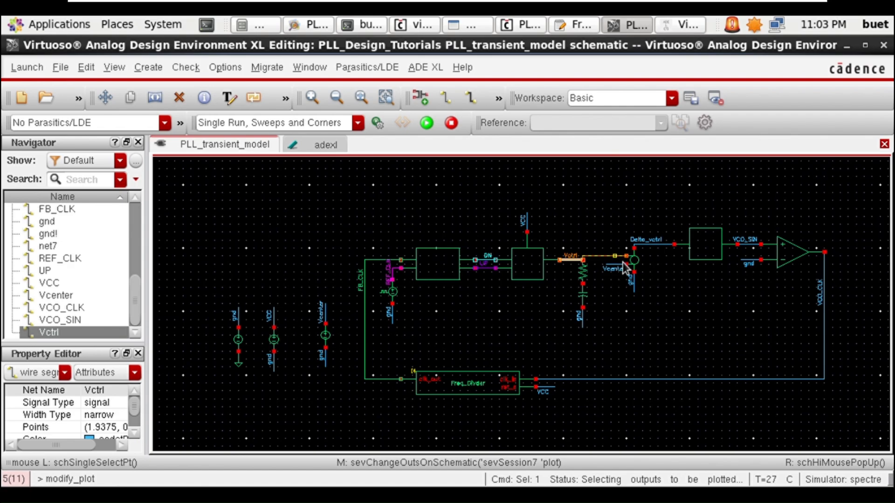
pyautogui.click(672, 258)
pyautogui.click(667, 252)
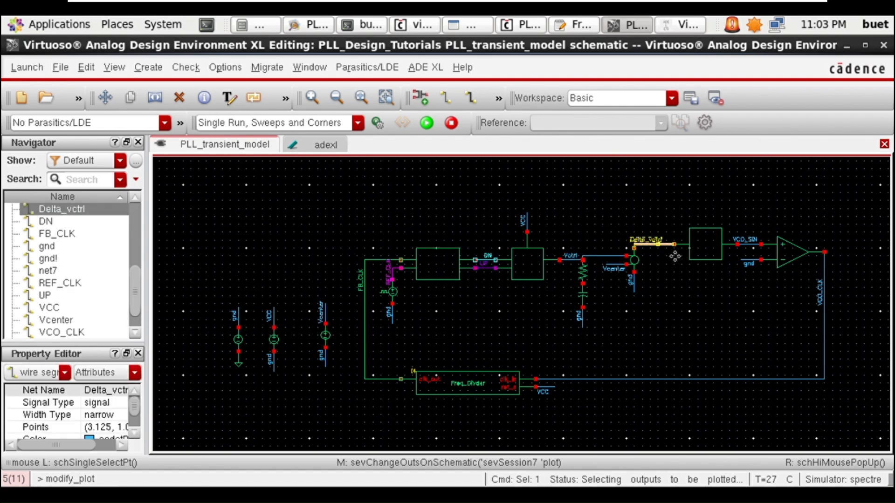
pyautogui.click(757, 256)
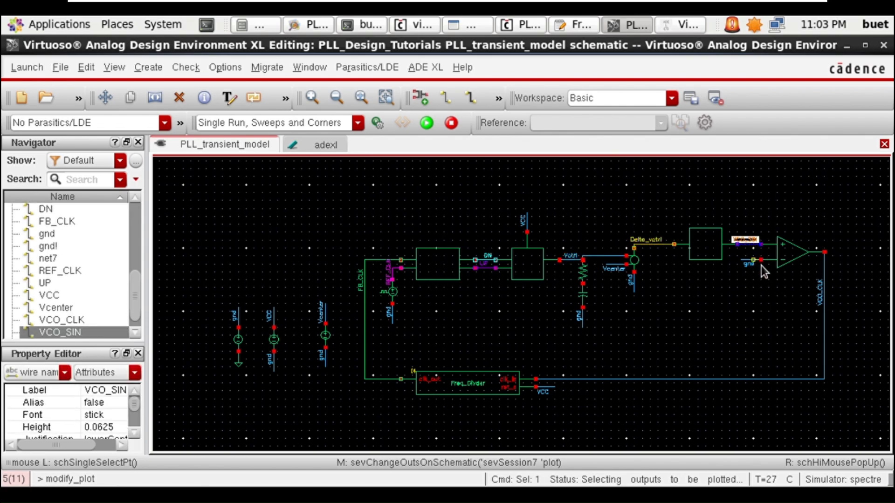
pyautogui.click(828, 284)
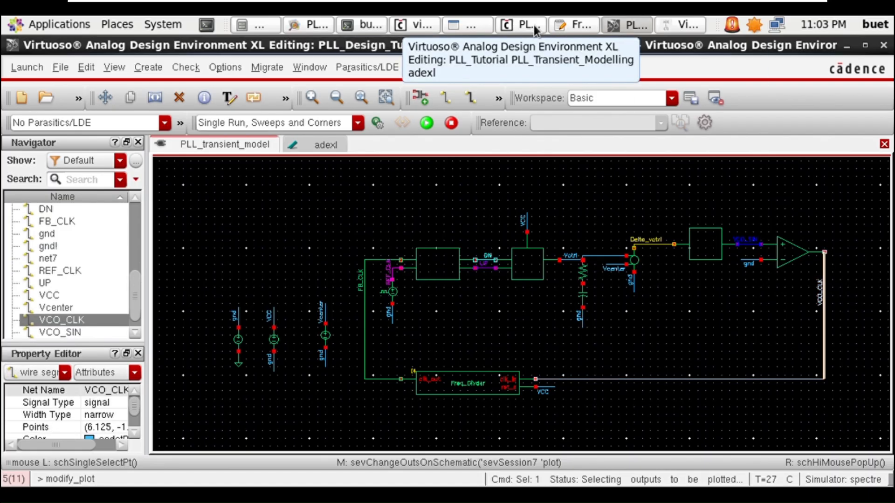
# - Run the simulation of the PLL_transient_model test from the adexl view and minimize the simulator log
pyautogui.click(323, 149)
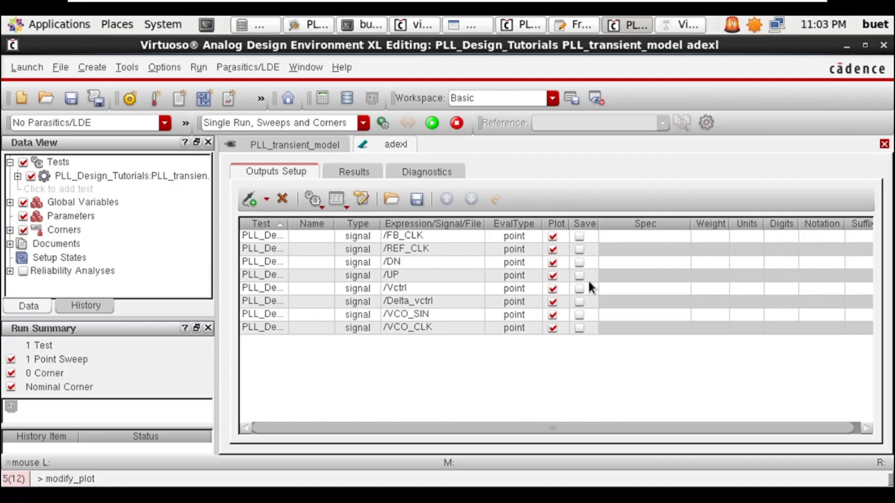
pyautogui.click(432, 124)
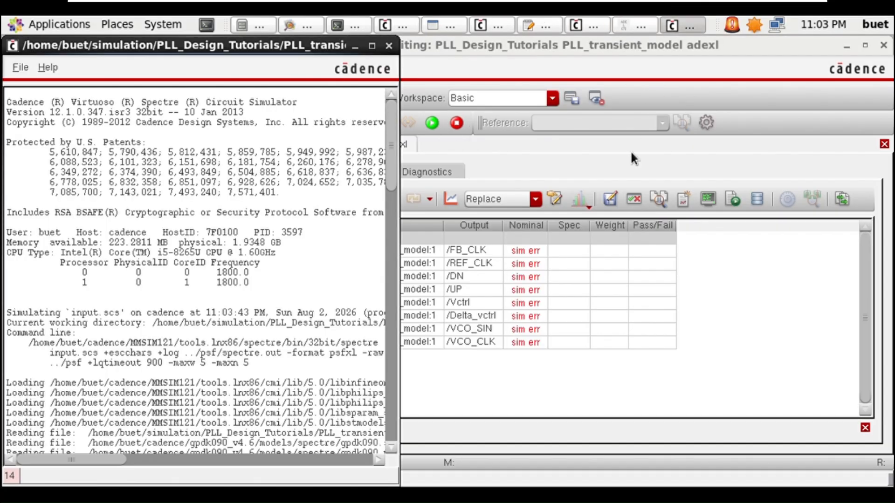
pyautogui.click(365, 50)
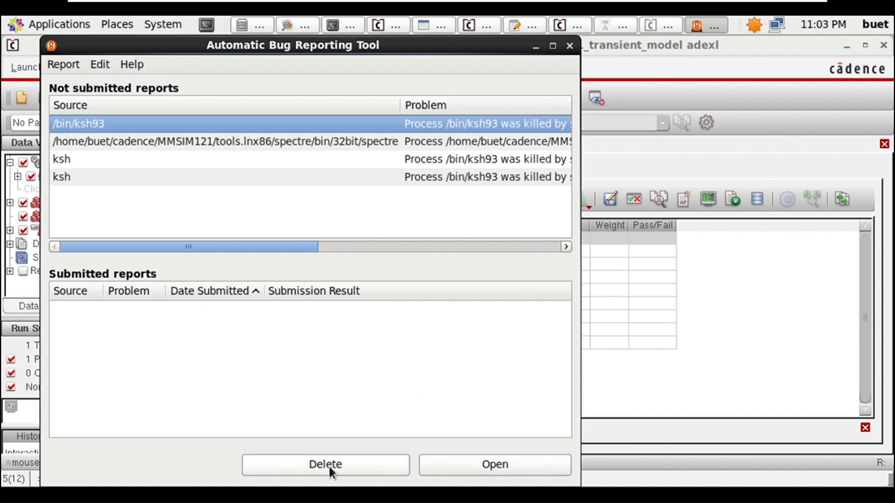
# - Delete all unsubmitted crash reports in the Automatic Bug Reporting Tool and minimize it
pyautogui.click(381, 470)
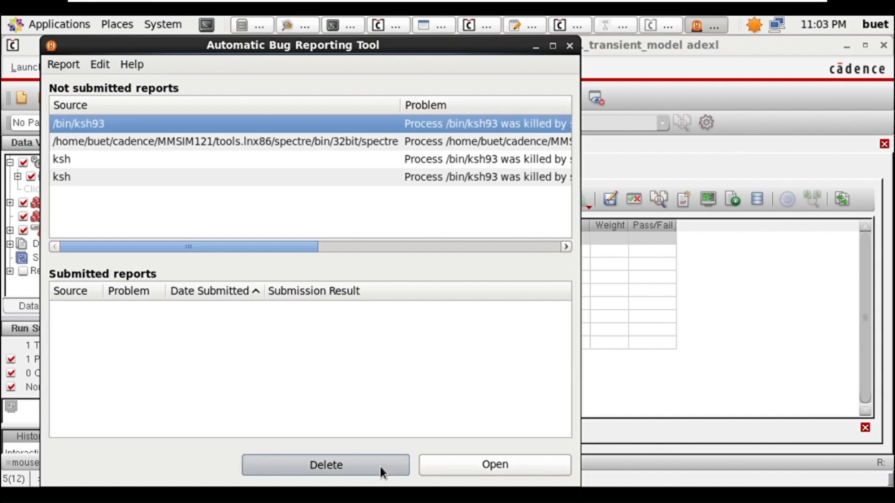
pyautogui.click(382, 470)
pyautogui.click(382, 469)
pyautogui.click(381, 465)
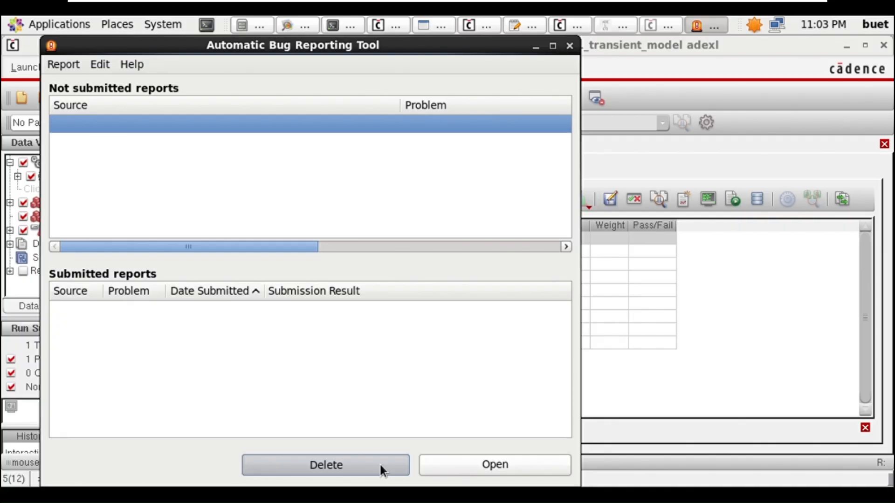
pyautogui.click(536, 47)
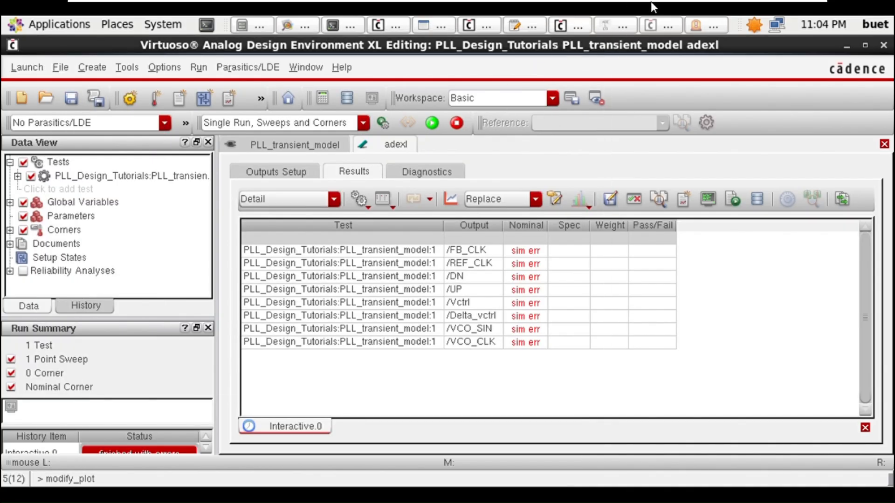
# - Reopen the Spectre output log of the run to check it, and close the log
pyautogui.click(659, 27)
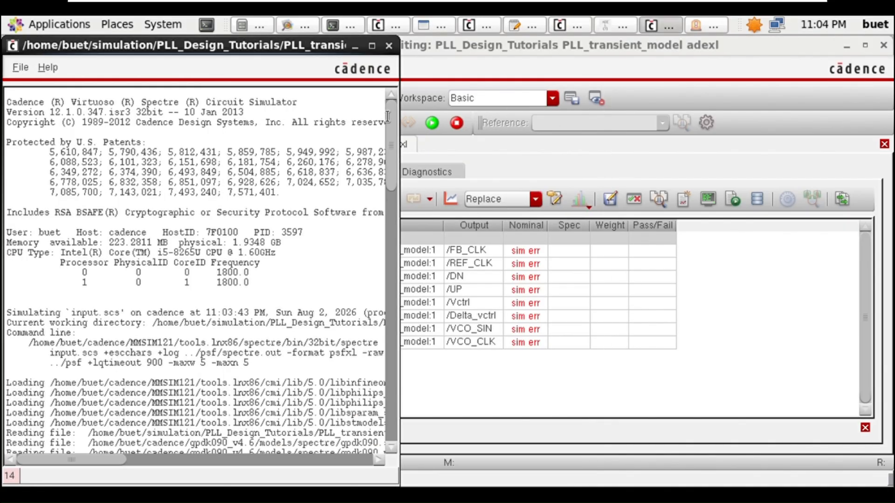
pyautogui.click(582, 38)
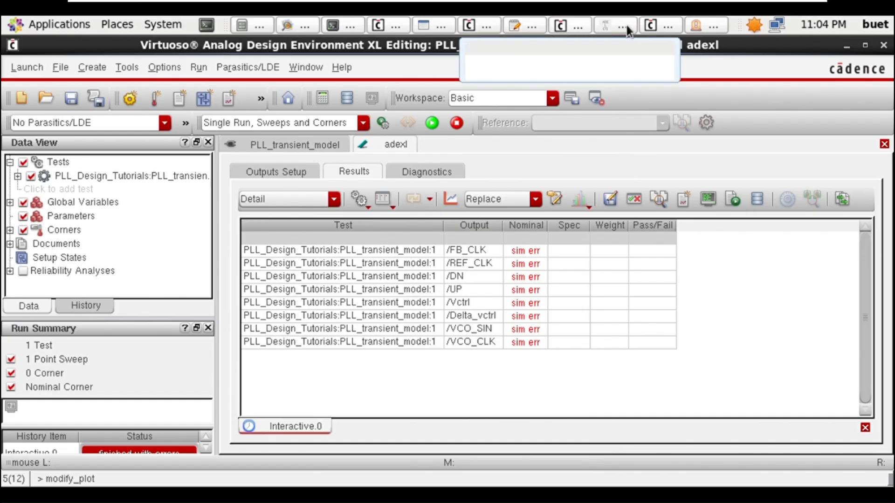
pyautogui.click(660, 26)
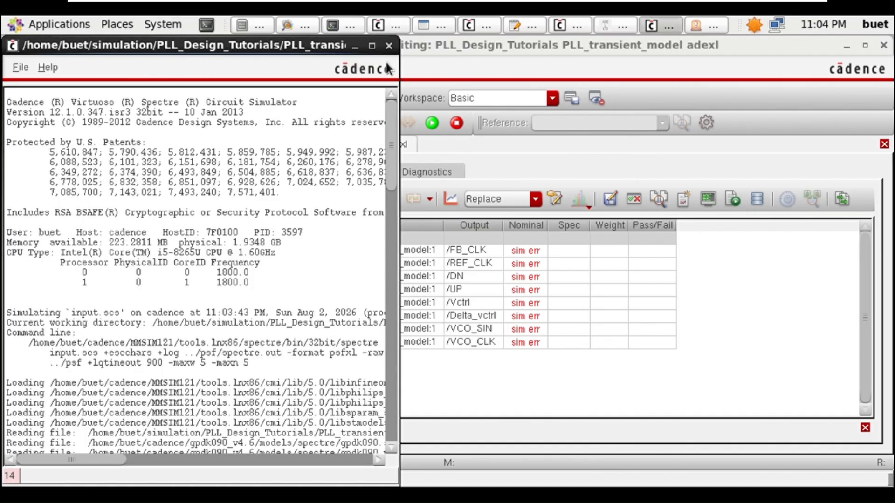
pyautogui.click(399, 50)
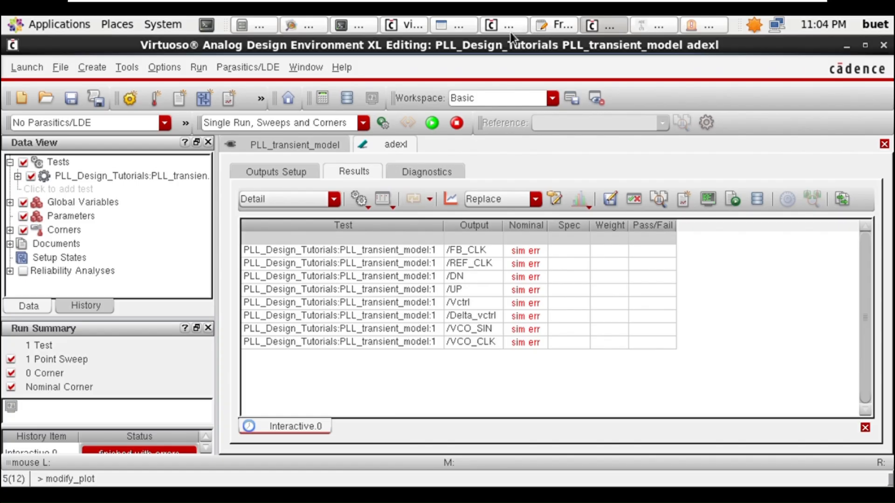
# - Switch to the PLL_Transient_Modelling adexl results and inspect the VCO_CLK frequency expression in the calculator
pyautogui.click(510, 31)
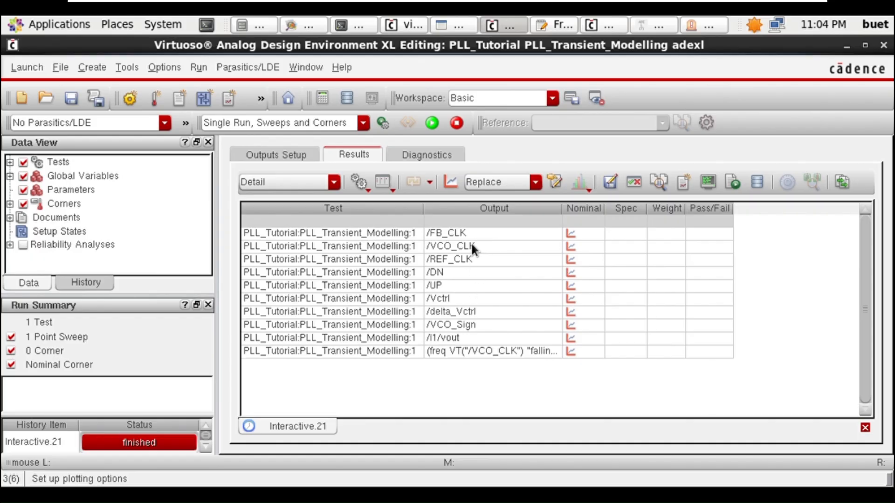
pyautogui.click(488, 353)
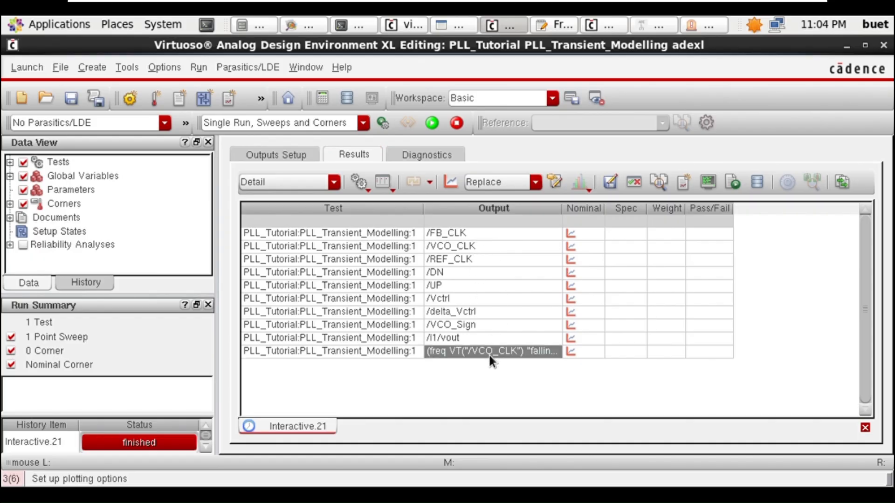
pyautogui.rightClick(488, 354)
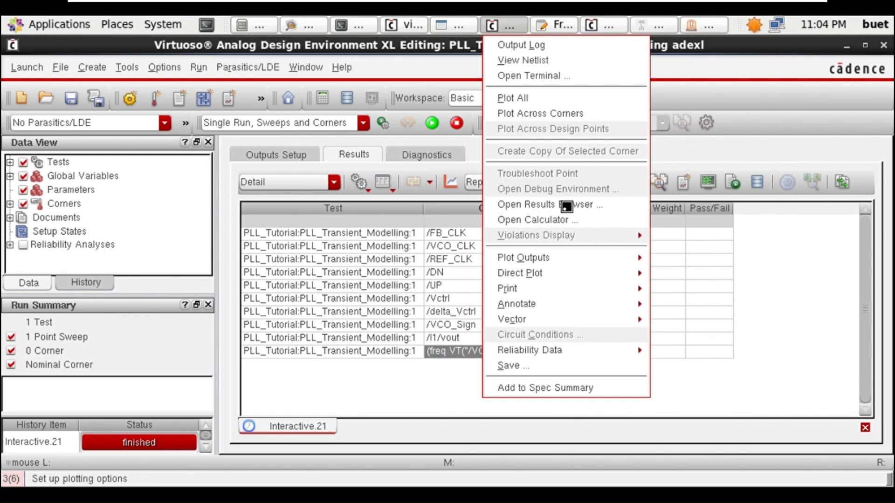
pyautogui.click(559, 220)
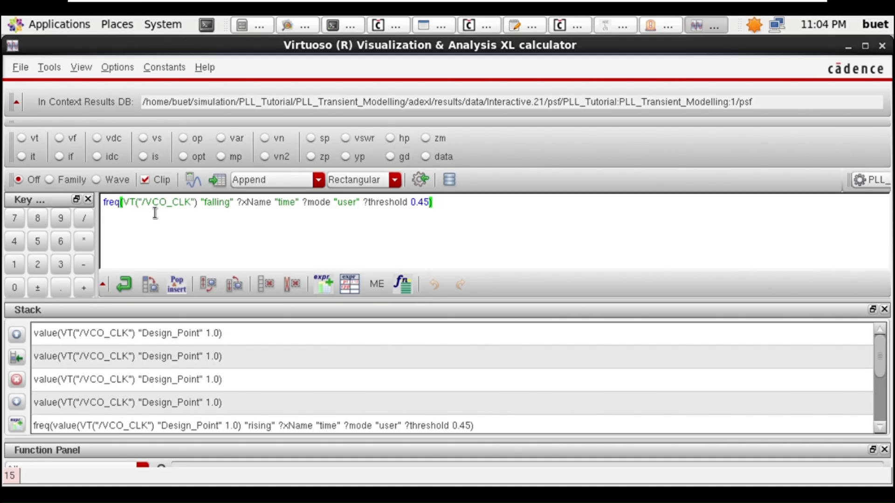
pyautogui.moveTo(142, 213); pyautogui.dragTo(200, 214)
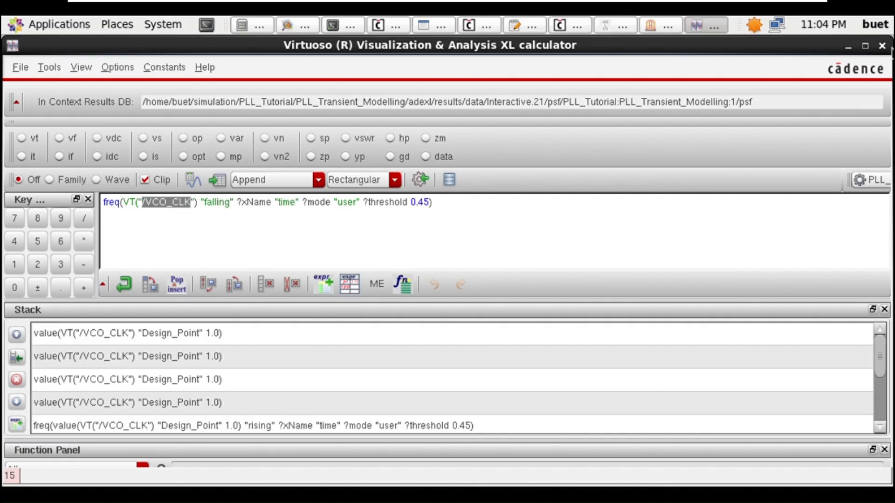
pyautogui.click(881, 45)
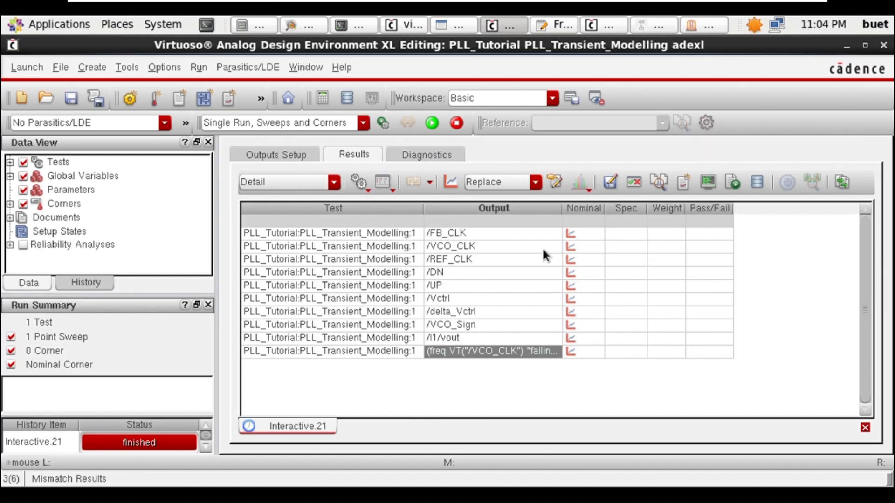
# - Select all outputs of the PLL_Transient_Modelling run and plot them all, closing the first partial plot
pyautogui.click(474, 236)
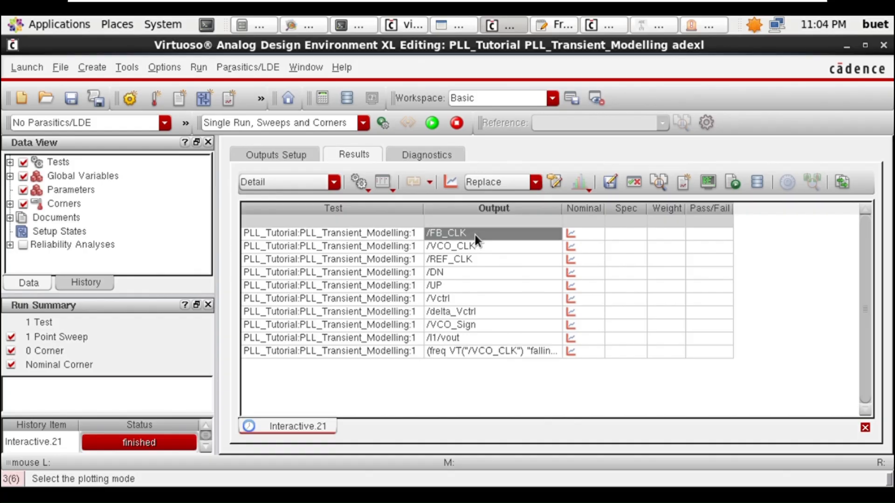
pyautogui.click(479, 261)
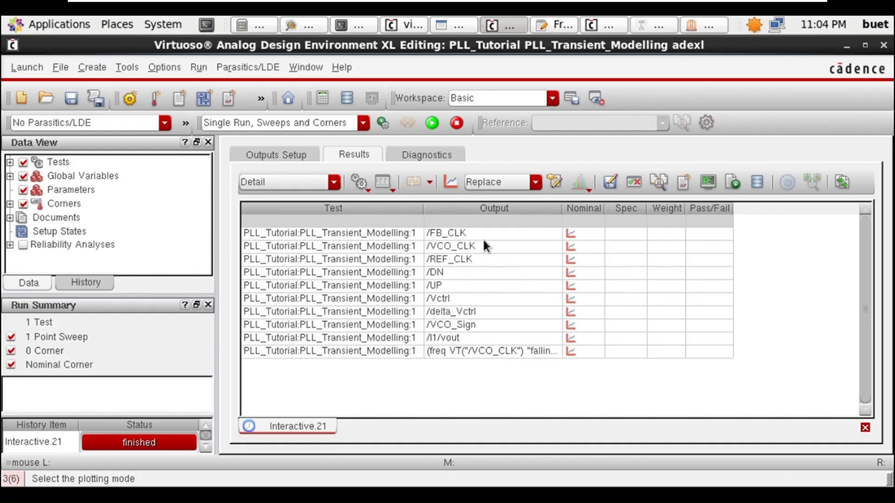
pyautogui.moveTo(482, 238); pyautogui.dragTo(482, 355)
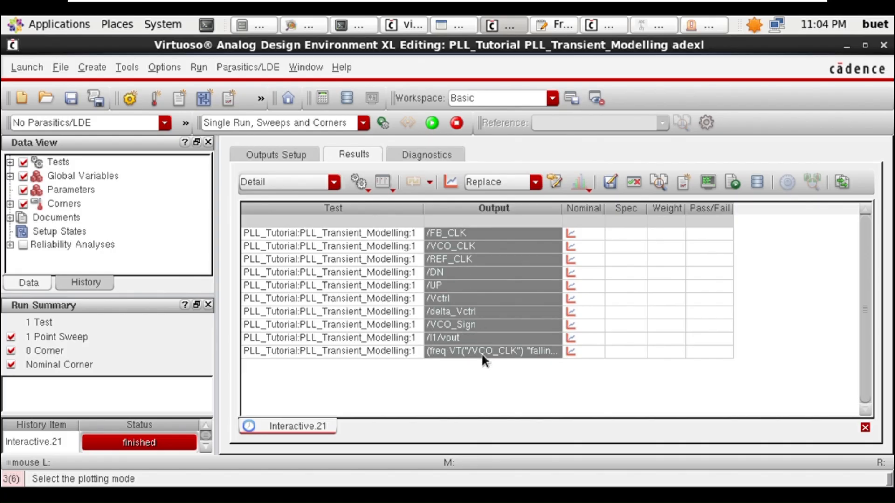
pyautogui.click(460, 186)
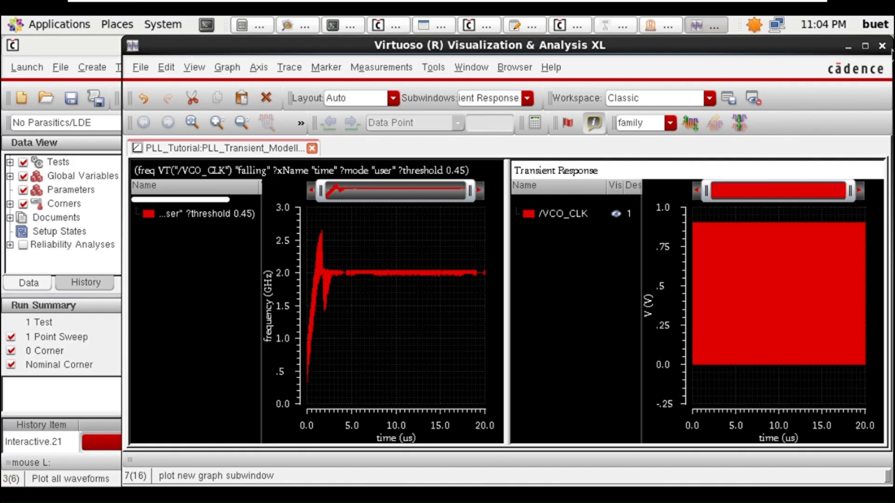
pyautogui.click(882, 45)
pyautogui.rightClick(527, 262)
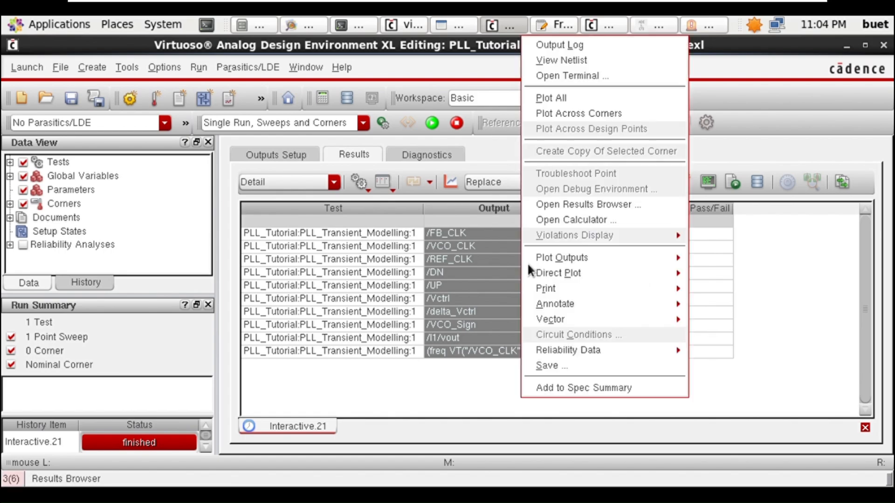
pyautogui.click(579, 100)
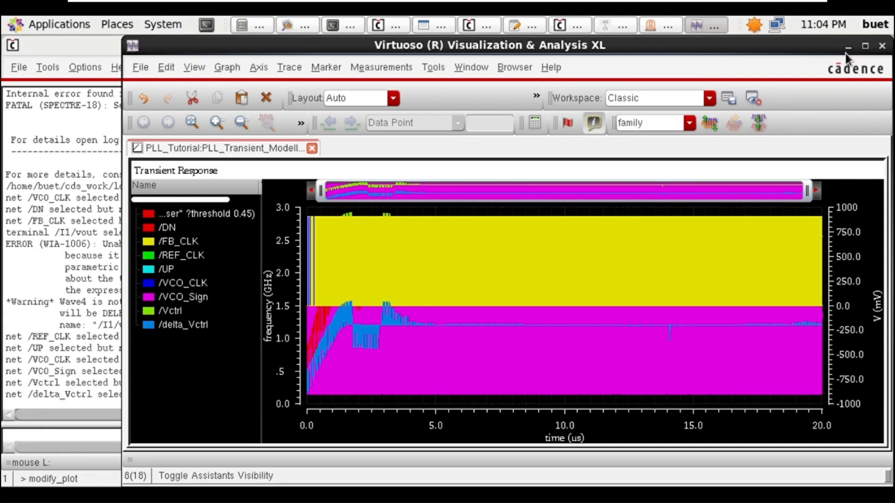
# - Maximize the waveform window and split all traces into separate strips, showing only about the first 24 ns
pyautogui.click(865, 45)
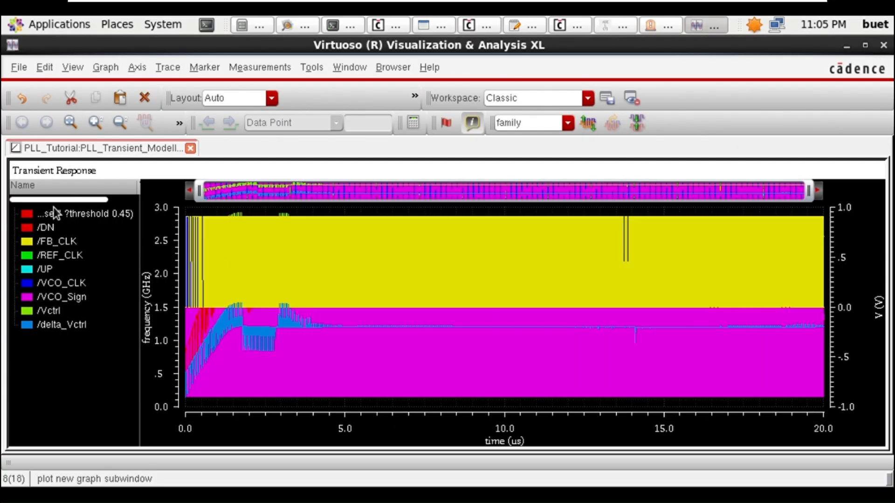
pyautogui.click(587, 127)
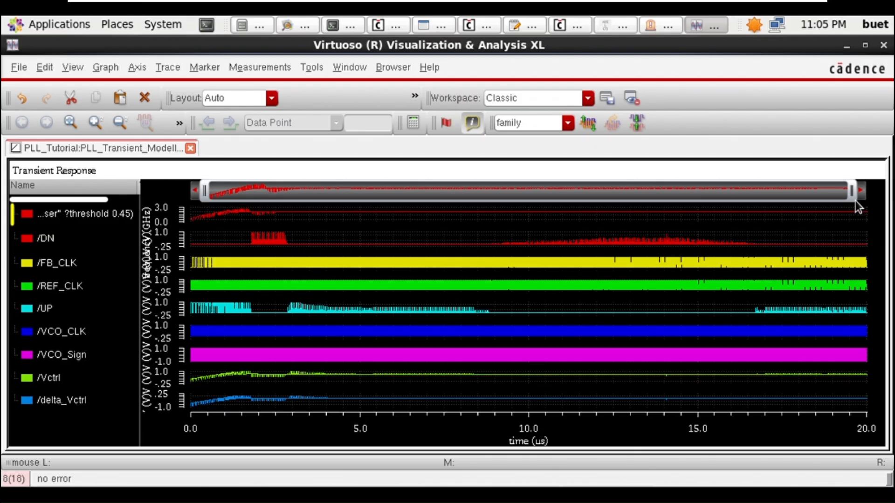
pyautogui.moveTo(854, 201); pyautogui.dragTo(214, 234)
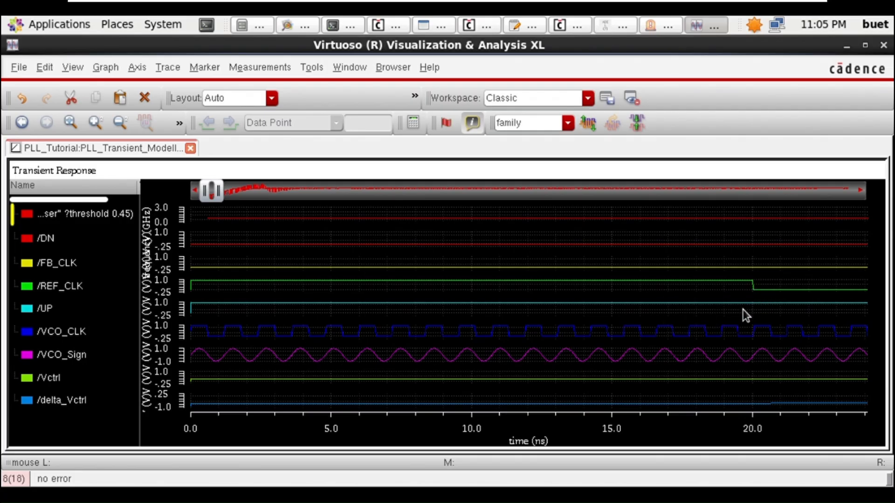
# - Delete the VCO frequency expression, /VCO_CLK and /VCO_Sign traces from the transient plot
pyautogui.click(71, 220)
pyautogui.rightClick(72, 220)
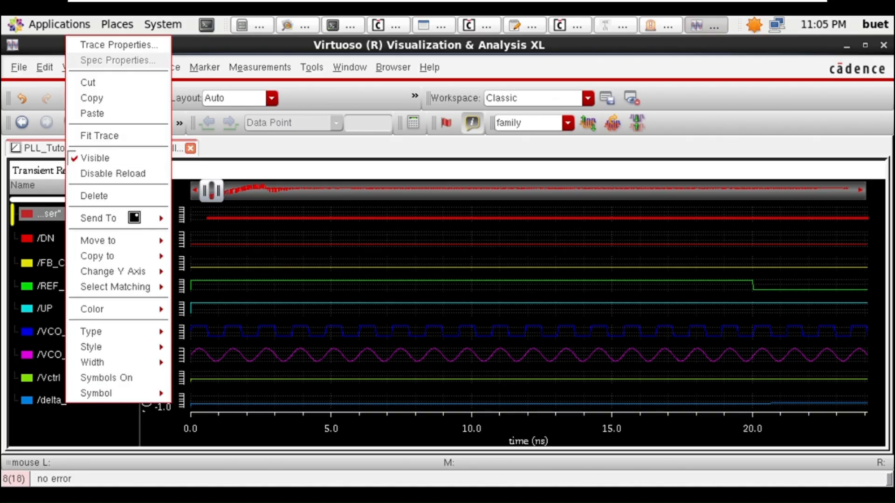
pyautogui.click(131, 196)
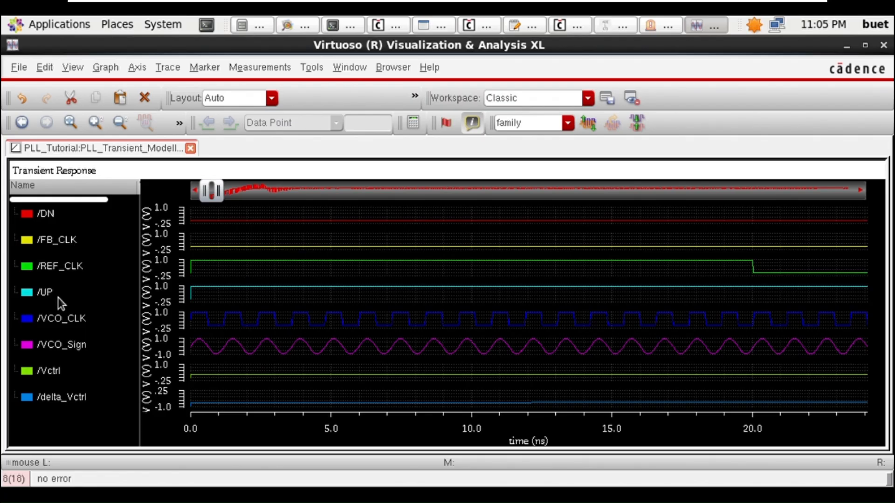
pyautogui.click(65, 320)
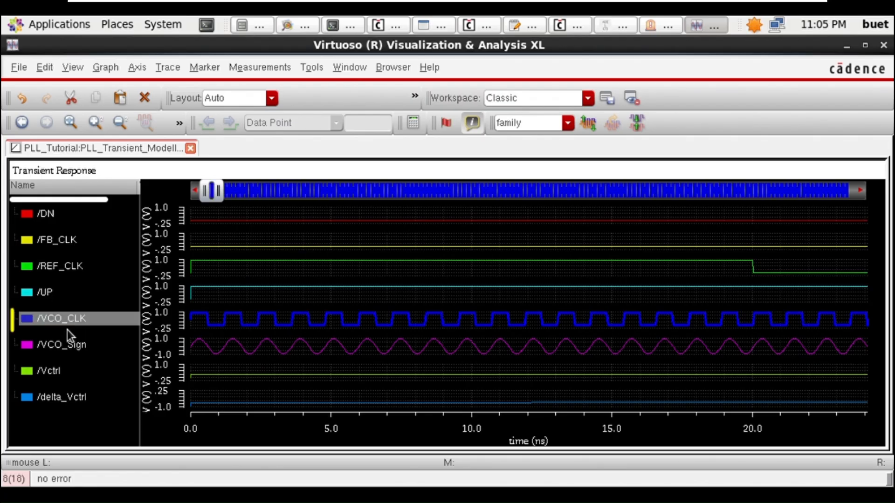
pyautogui.rightClick(68, 331)
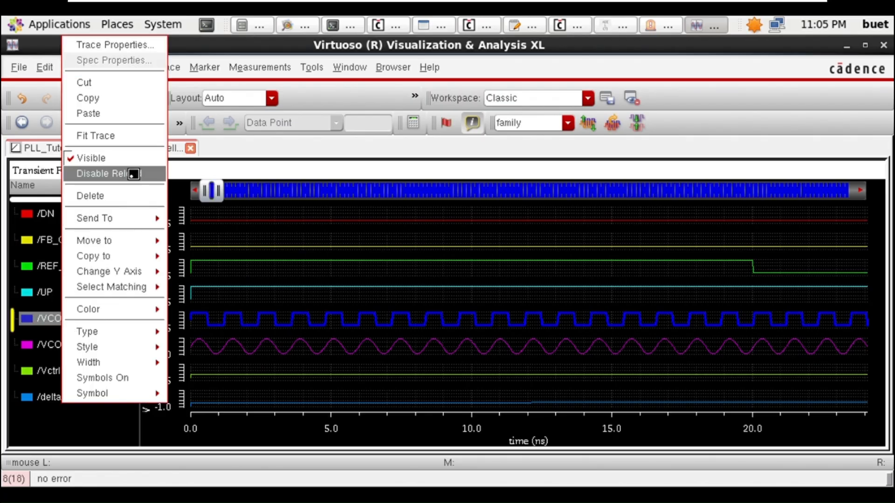
pyautogui.moveTo(119, 222)
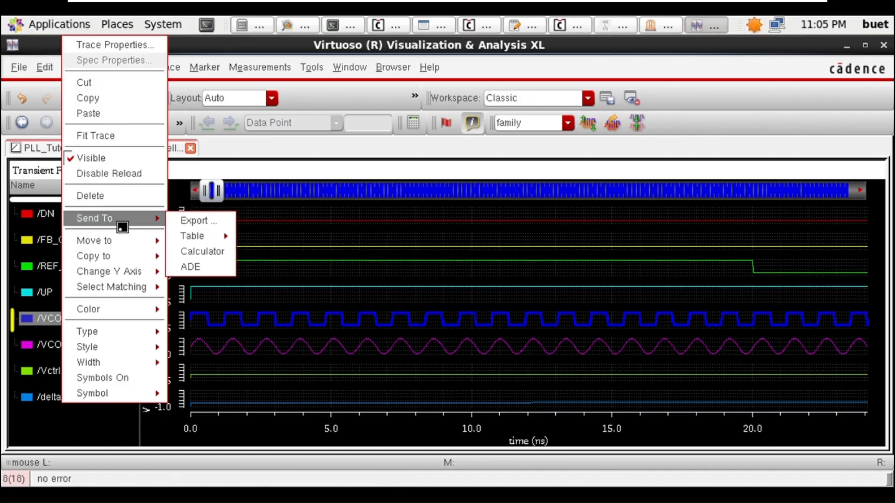
pyautogui.click(119, 196)
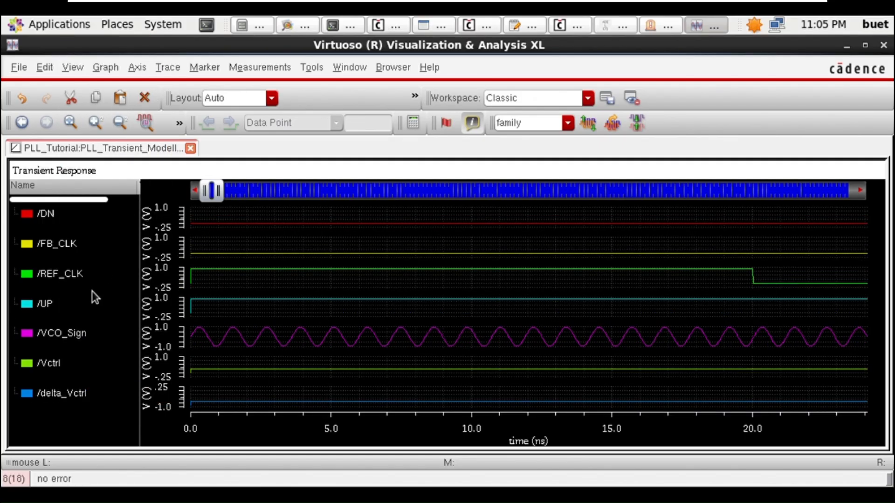
pyautogui.click(63, 333)
pyautogui.rightClick(63, 333)
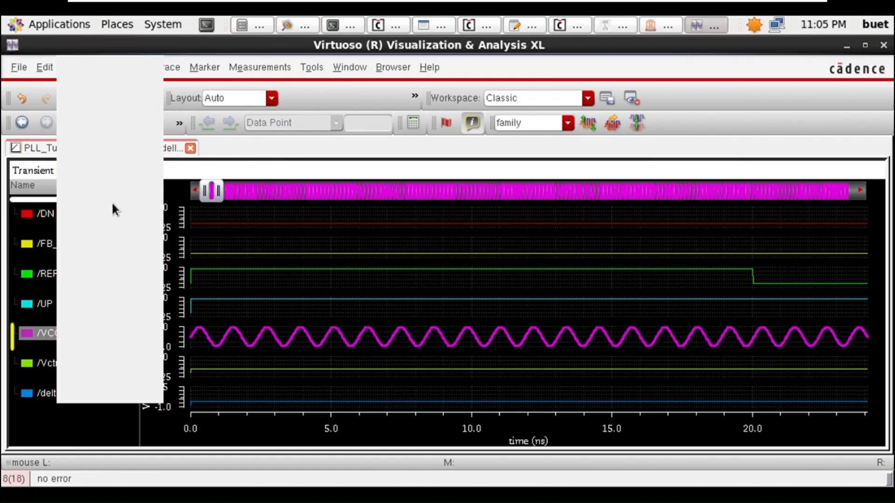
pyautogui.click(111, 200)
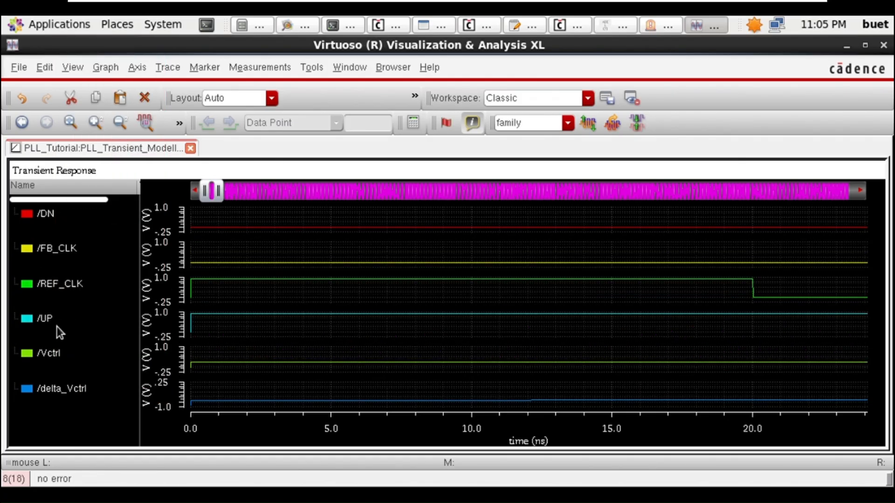
# - Delete the /Vctrl and /delta_Vctrl traces, keeping only /DN, /FB_CLK, /REF_CLK and /UP in the plot
pyautogui.click(56, 353)
pyautogui.rightClick(57, 359)
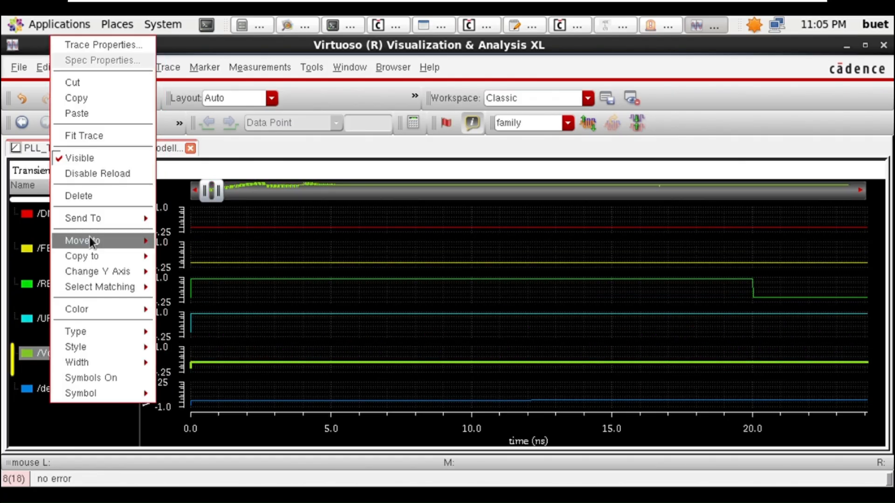
pyautogui.click(98, 201)
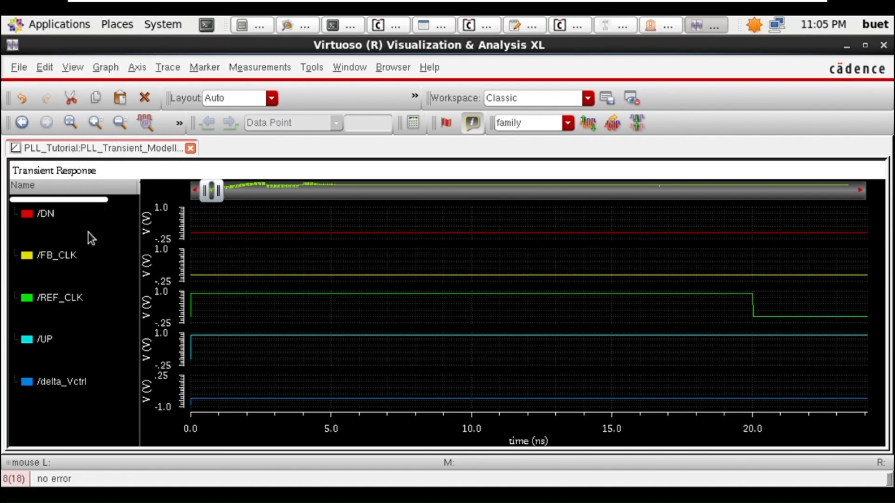
pyautogui.click(70, 382)
pyautogui.rightClick(71, 383)
pyautogui.click(122, 198)
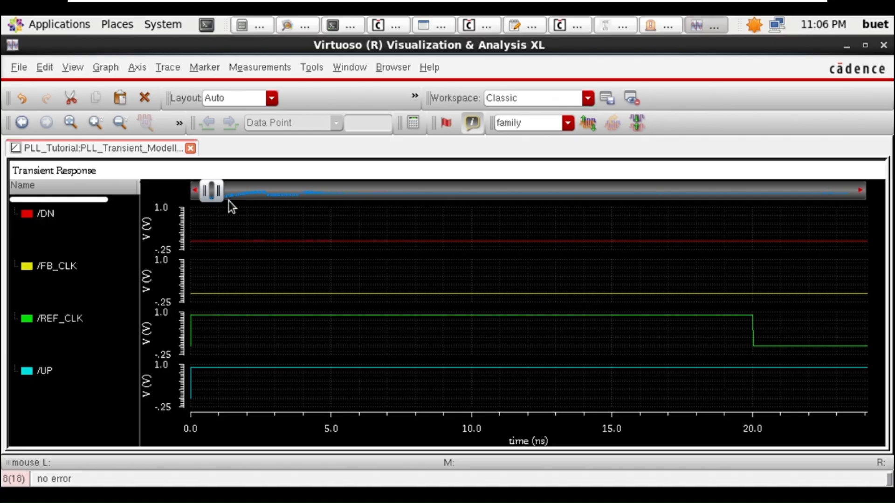
# - Examine the /UP and /DN pulses against the /FB_CLK and /REF_CLK edges over the first 4 us, including around 1.76 us and 2.1 us
pyautogui.moveTo(223, 195); pyautogui.dragTo(341, 204)
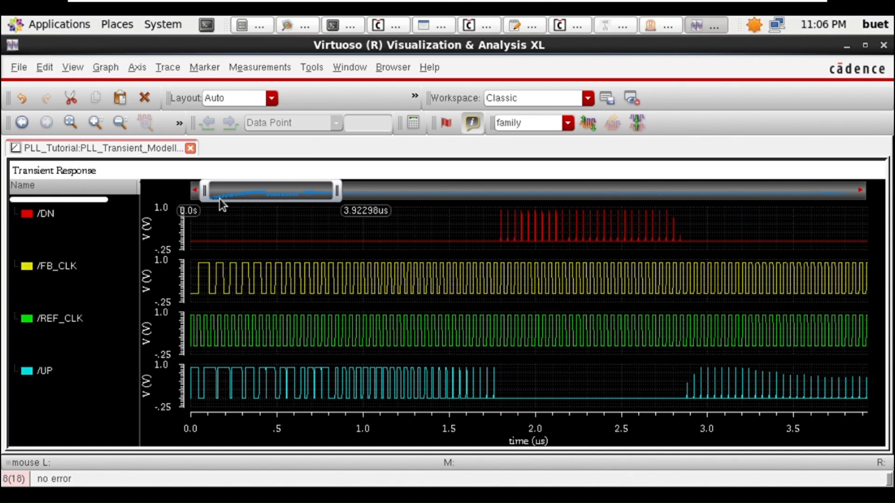
pyautogui.moveTo(209, 194); pyautogui.dragTo(247, 200)
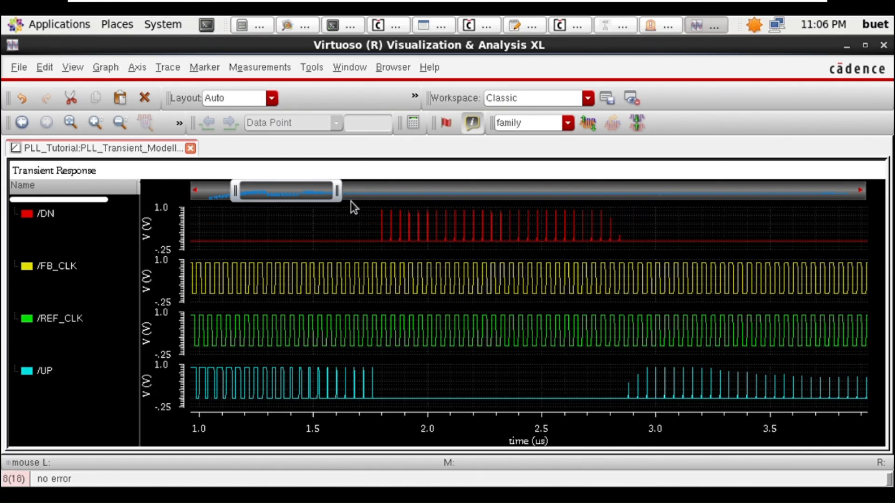
pyautogui.moveTo(352, 197)
pyautogui.mouseDown()
pyautogui.moveTo(334, 205)
pyautogui.moveTo(287, 192)
pyautogui.moveTo(366, 198)
pyautogui.moveTo(344, 203)
pyautogui.mouseUp()
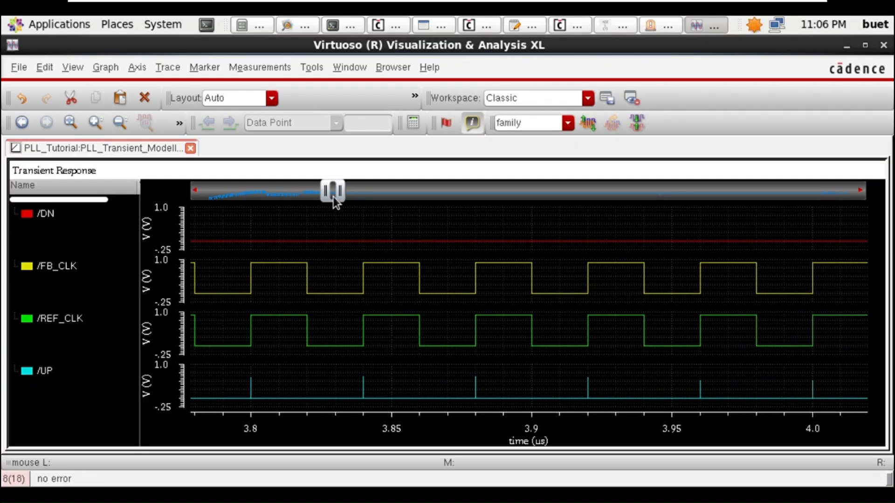
pyautogui.moveTo(335, 195); pyautogui.dragTo(273, 207)
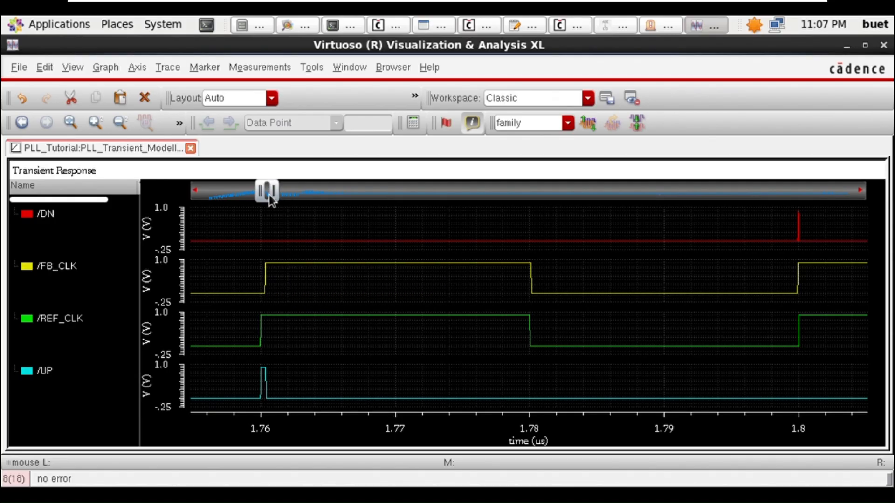
pyautogui.moveTo(271, 195)
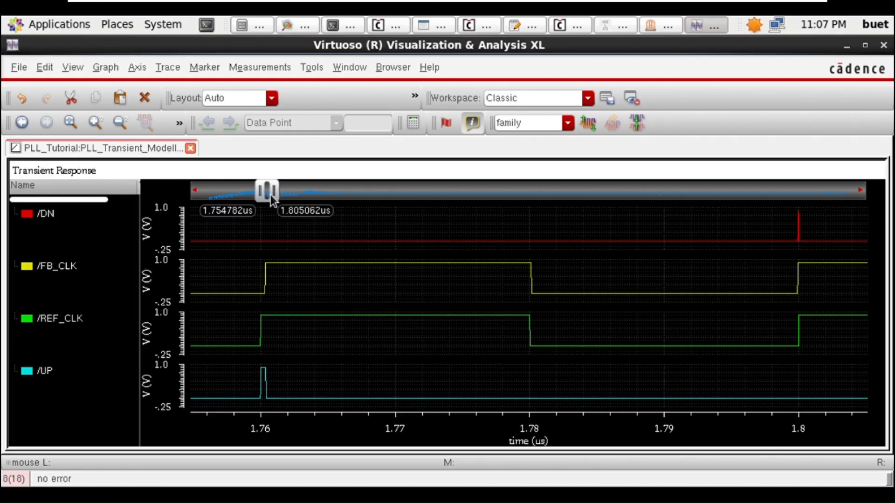
pyautogui.moveTo(270, 195); pyautogui.dragTo(284, 194)
pyautogui.moveTo(283, 193); pyautogui.dragTo(281, 194)
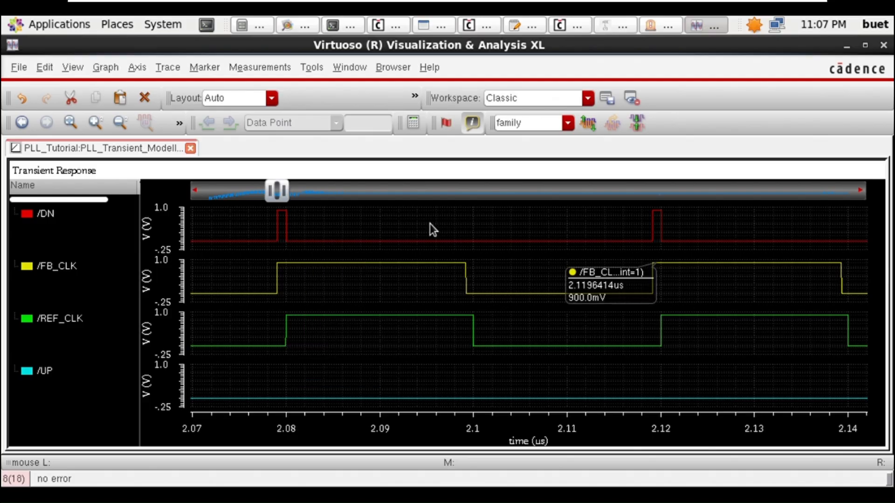
# - Compare /FB_CLK, /REF_CLK and the /UP pulses around 3.2 to 3.9 us and in the acquisition phase around 0.8 to 1.4 us
pyautogui.moveTo(288, 194); pyautogui.dragTo(334, 208)
pyautogui.moveTo(281, 197); pyautogui.dragTo(328, 199)
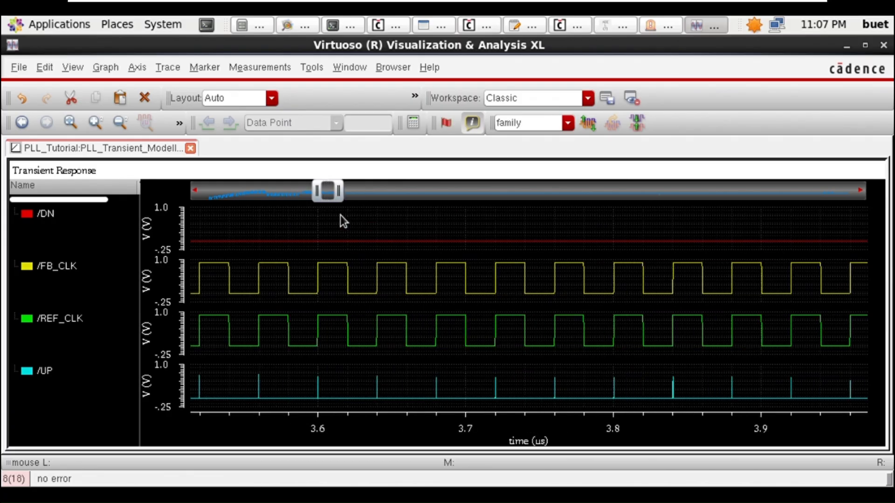
pyautogui.moveTo(344, 198)
pyautogui.mouseDown()
pyautogui.moveTo(320, 207)
pyautogui.moveTo(332, 207)
pyautogui.mouseUp()
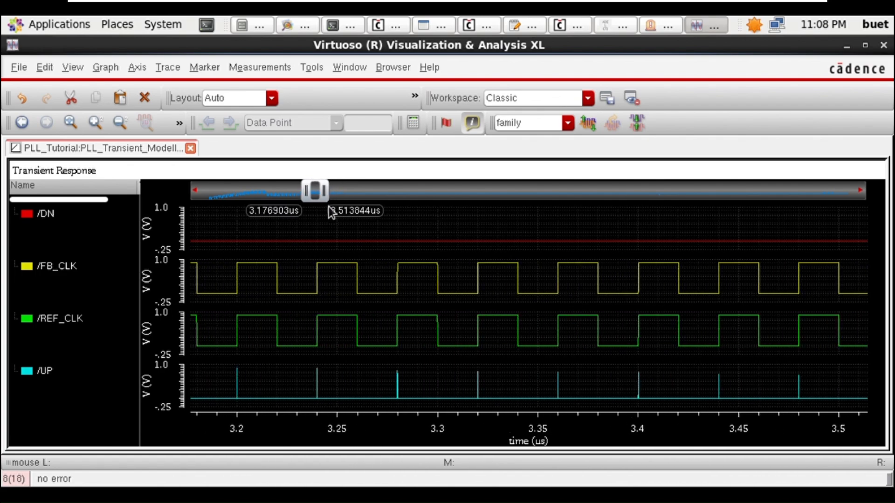
pyautogui.moveTo(399, 378)
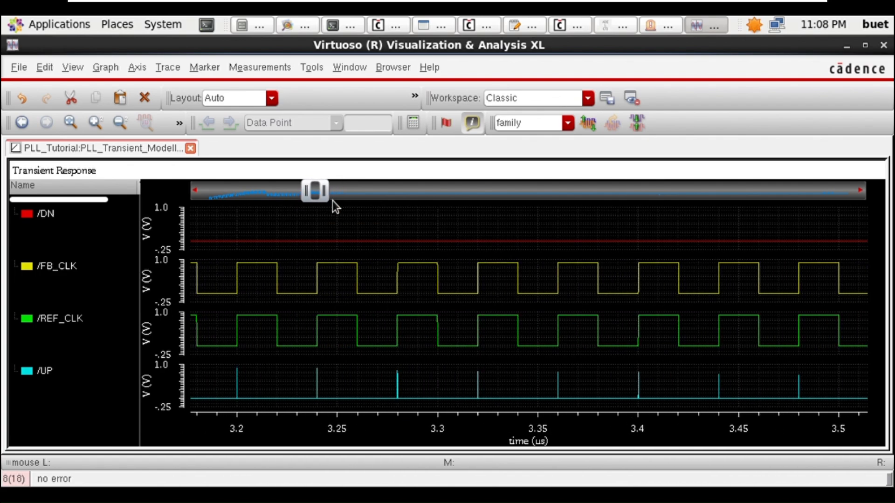
pyautogui.moveTo(314, 197); pyautogui.dragTo(236, 225)
pyautogui.moveTo(329, 195); pyautogui.dragTo(264, 216)
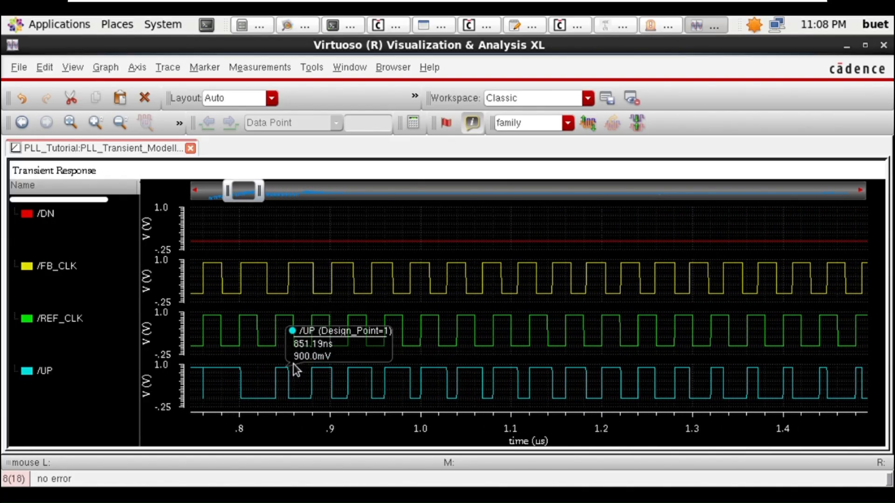
pyautogui.moveTo(286, 351)
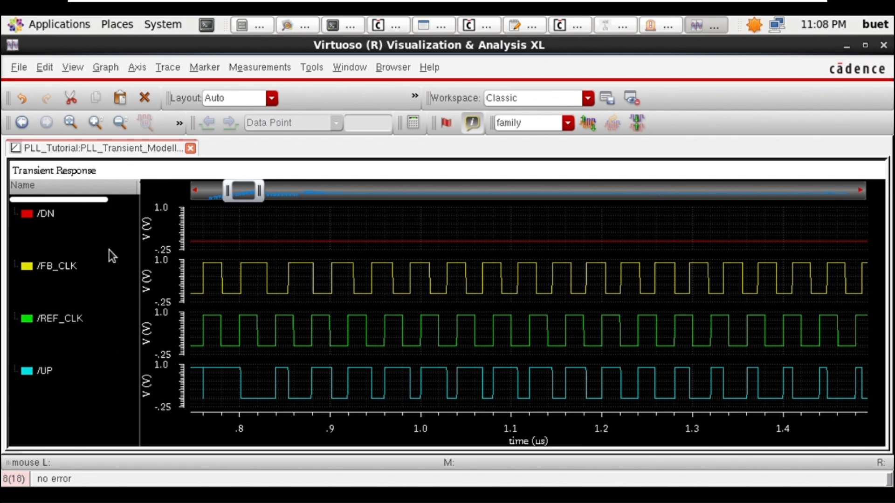
pyautogui.click(277, 105)
pyautogui.click(278, 107)
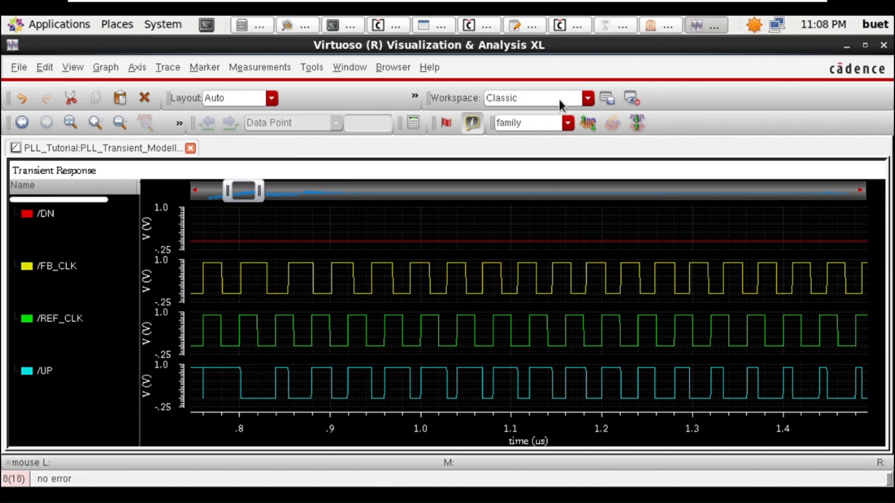
pyautogui.click(592, 100)
pyautogui.click(592, 99)
pyautogui.click(567, 123)
pyautogui.click(569, 125)
pyautogui.moveTo(292, 276)
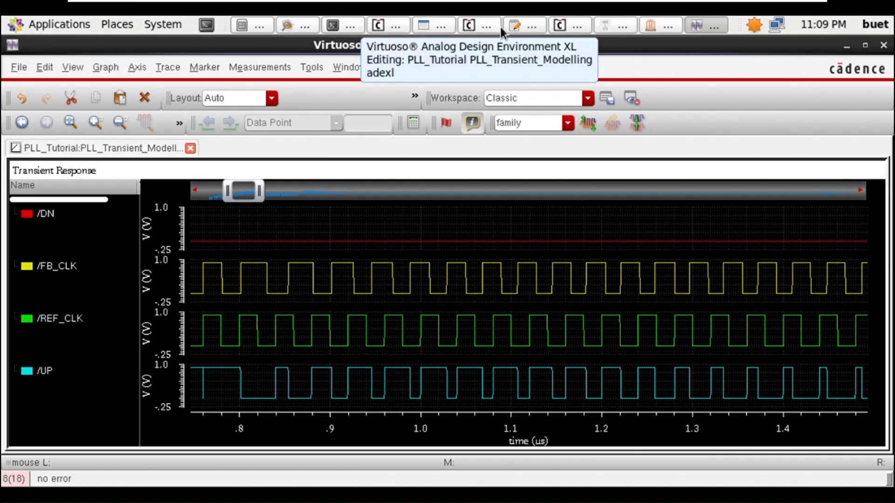
# - Switch to the PLL_Transient_Modelling adexl window, review its outputs setup and return to the run results
pyautogui.click(578, 26)
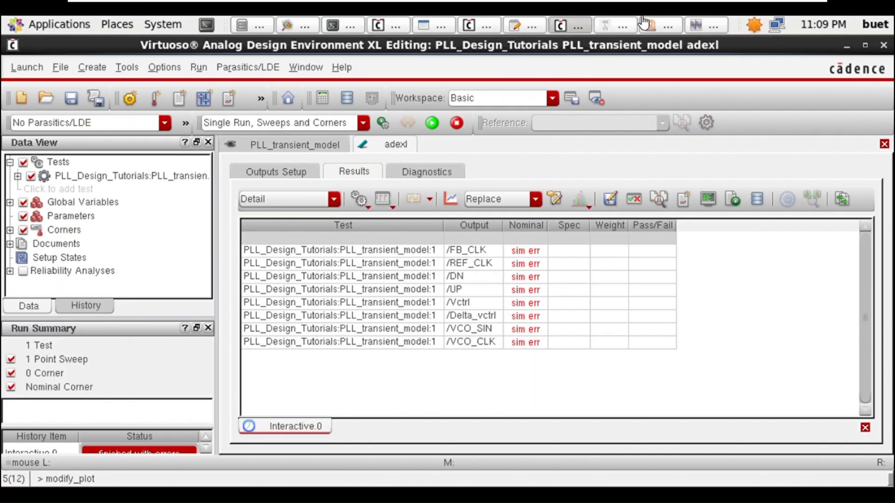
pyautogui.click(474, 27)
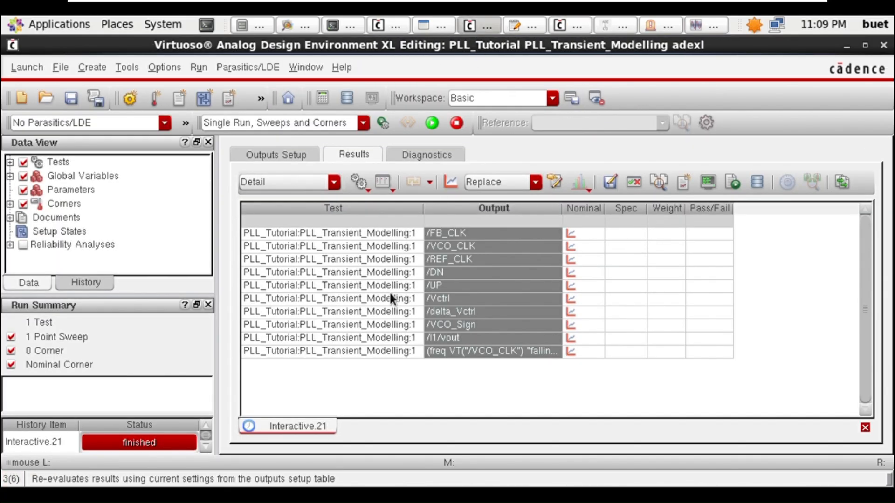
pyautogui.click(643, 302)
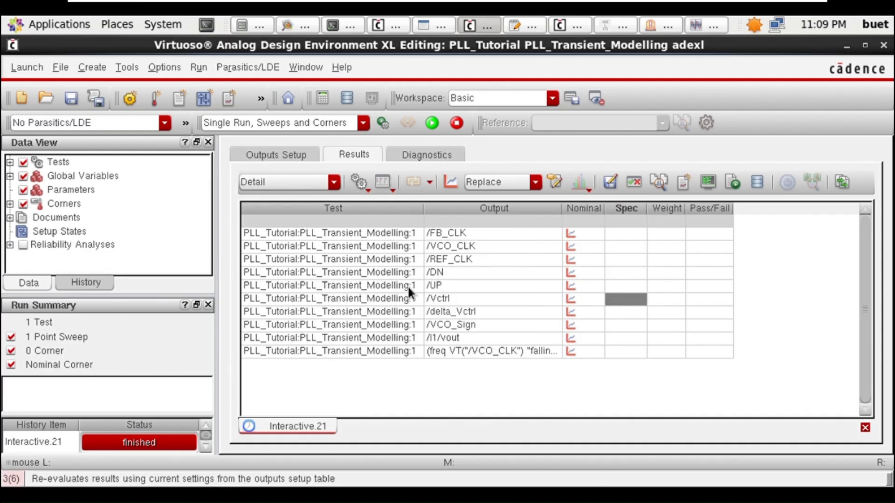
pyautogui.click(301, 158)
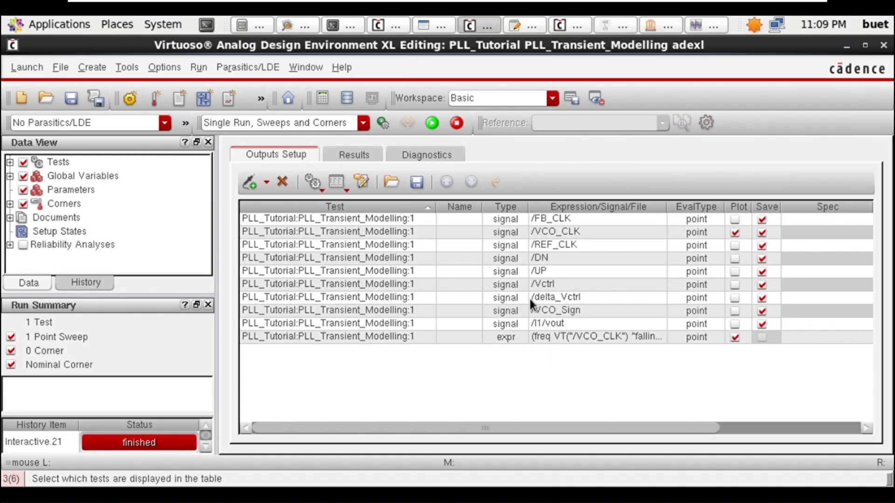
pyautogui.click(352, 154)
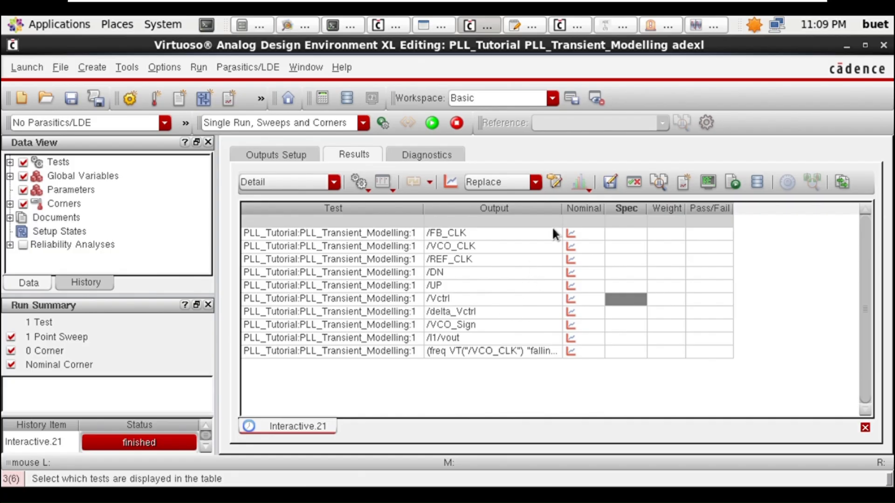
# - Close the existing waveform window and select the /FB_CLK, /REF_CLK, /DN, /UP and /Vctrl outputs in the adexl results
pyautogui.click(711, 30)
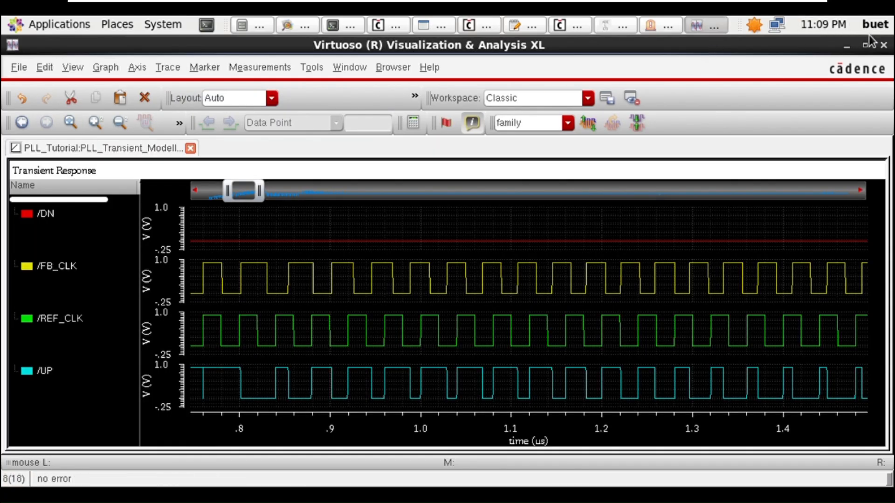
pyautogui.click(884, 45)
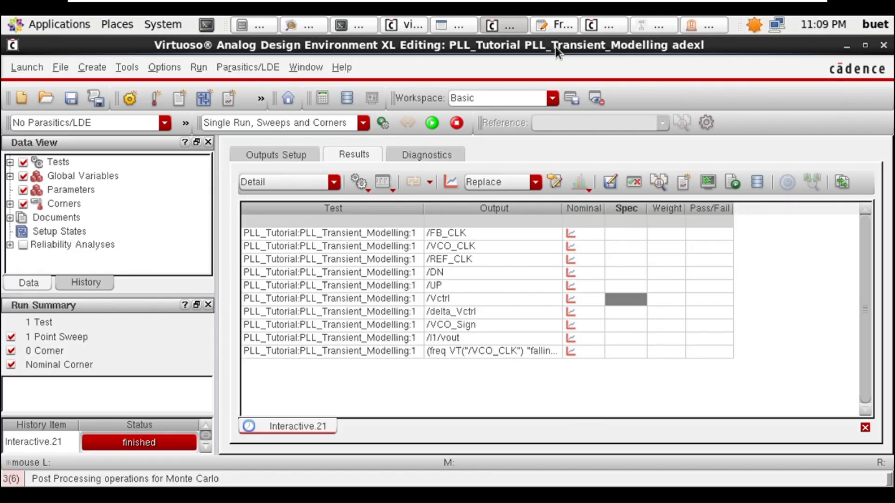
pyautogui.click(474, 234)
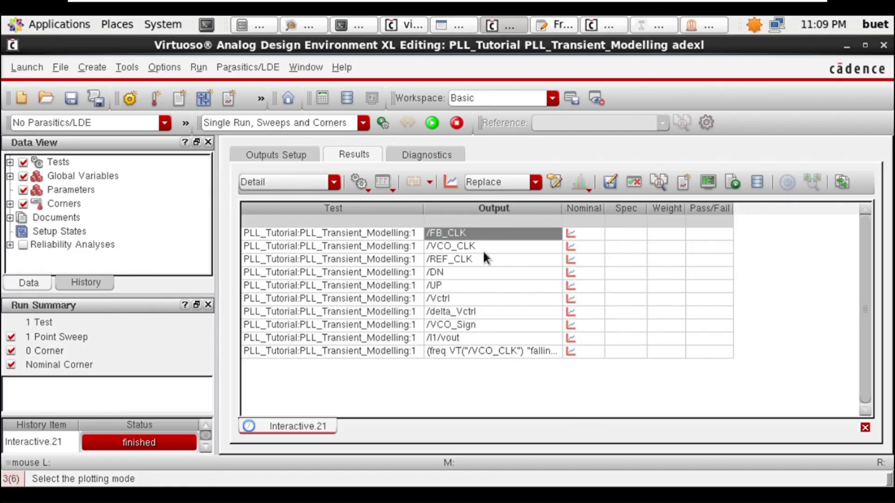
pyautogui.keyDown('ctrl'); pyautogui.click(486, 247); pyautogui.keyUp('ctrl')
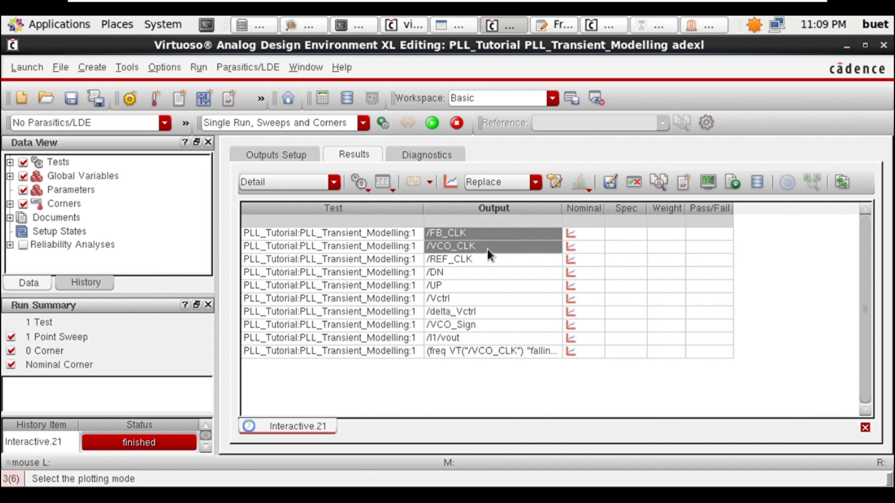
pyautogui.click(487, 264)
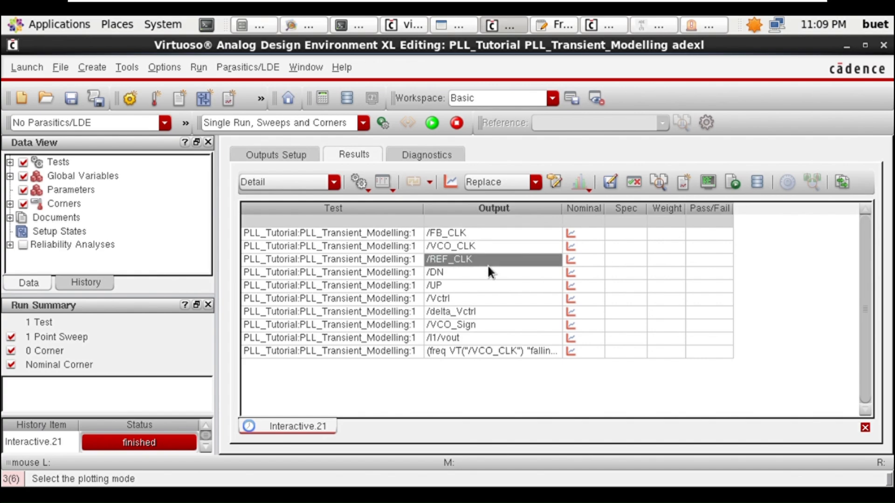
pyautogui.keyDown('ctrl'); pyautogui.click(488, 237); pyautogui.keyUp('ctrl')
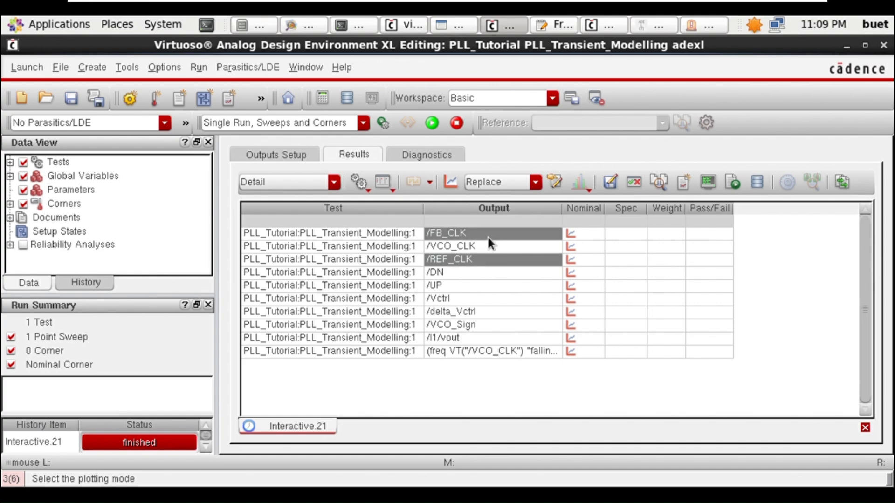
pyautogui.keyDown('ctrl'); pyautogui.click(484, 276); pyautogui.keyUp('ctrl')
pyautogui.keyDown('ctrl'); pyautogui.click(487, 288); pyautogui.keyUp('ctrl')
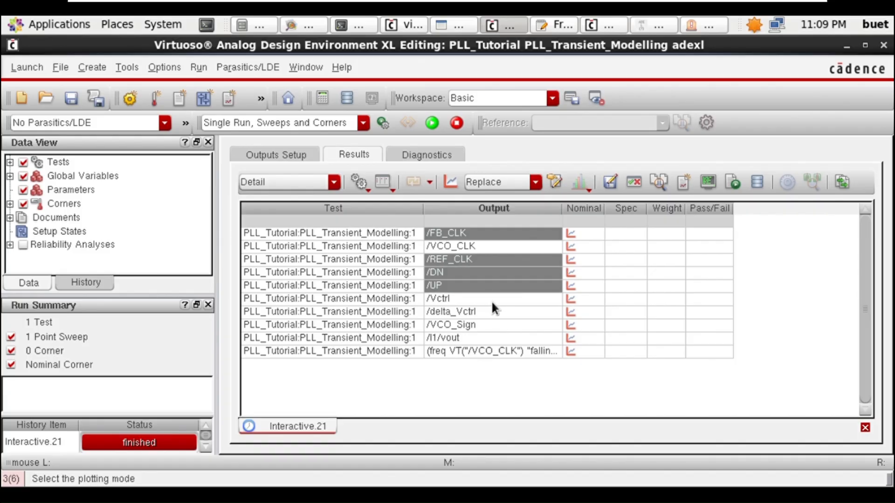
pyautogui.keyDown('ctrl'); pyautogui.click(491, 303); pyautogui.keyUp('ctrl')
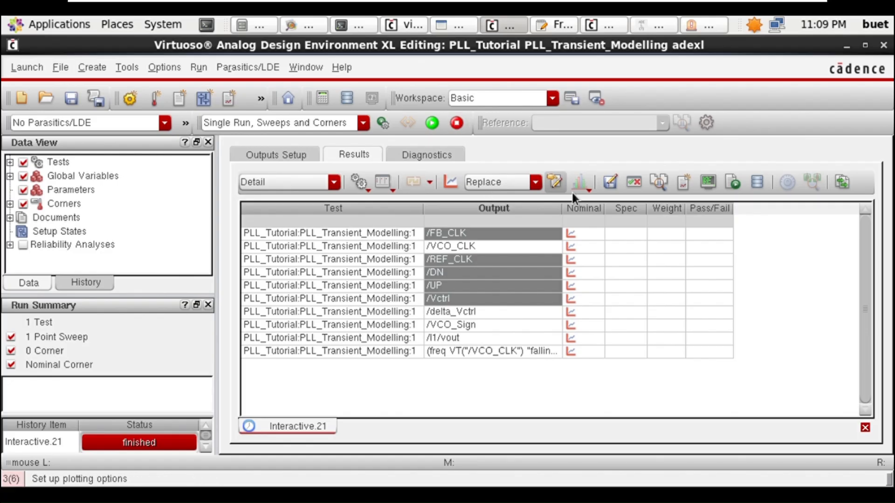
# - Plot the selected outputs in Append mode, split them into separate strips and maximize the waveform window
pyautogui.click(536, 183)
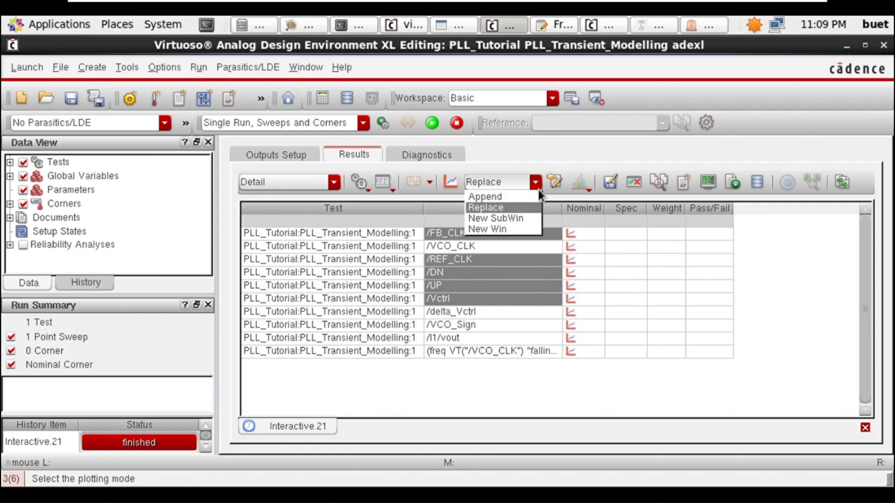
pyautogui.click(524, 199)
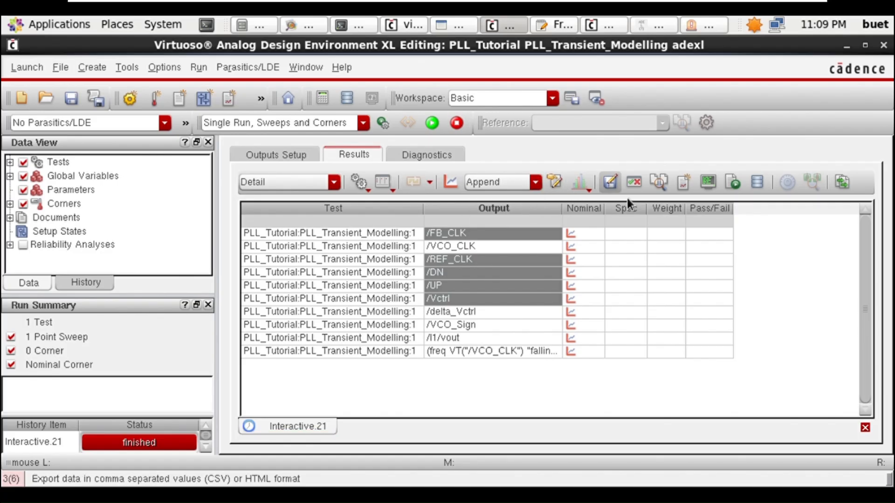
pyautogui.rightClick(518, 268)
pyautogui.click(585, 103)
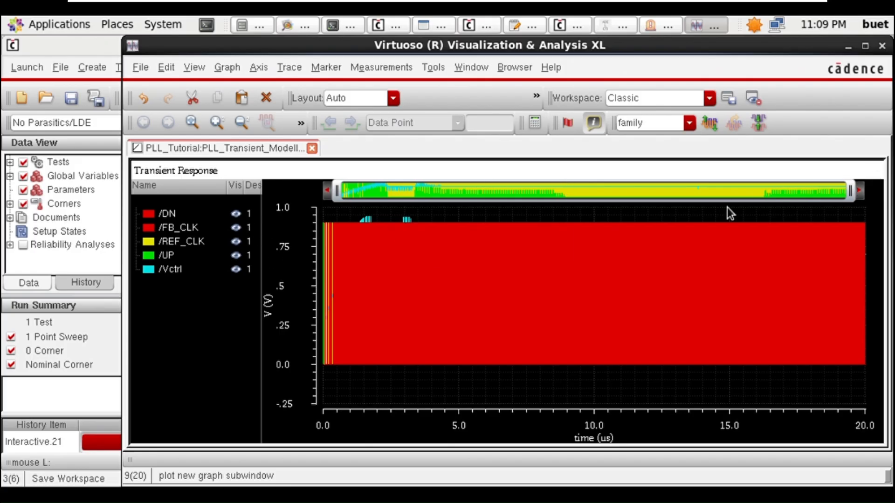
pyautogui.click(712, 124)
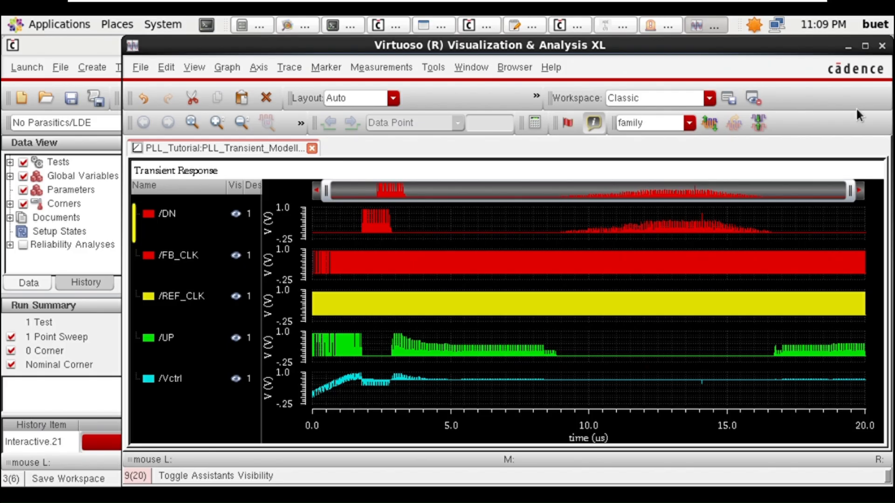
pyautogui.click(870, 47)
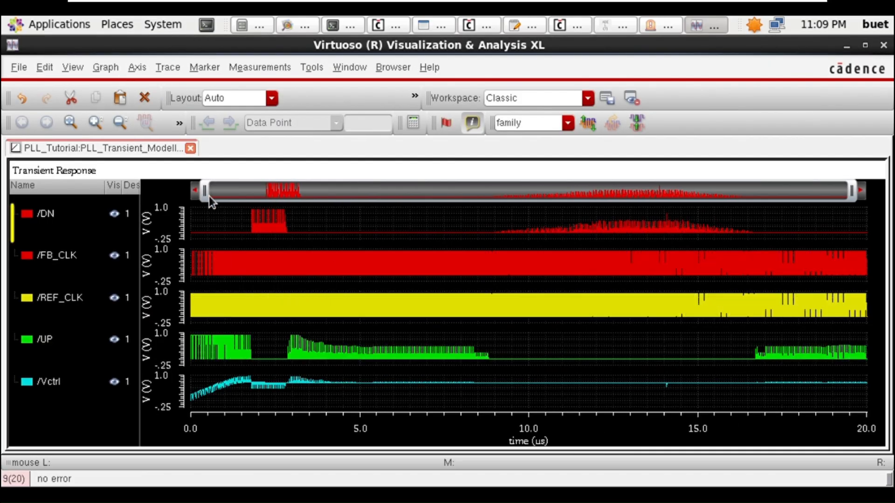
# - Examine how /Vctrl responds to the /UP and /DN pulses, including around 1.72 us and from 0 to about 18 us
pyautogui.moveTo(209, 195); pyautogui.dragTo(286, 218)
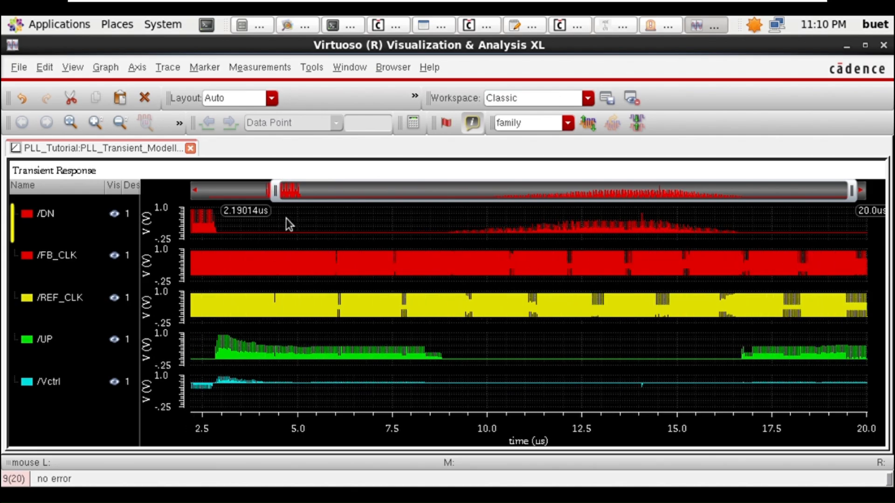
pyautogui.moveTo(852, 191); pyautogui.dragTo(766, 191)
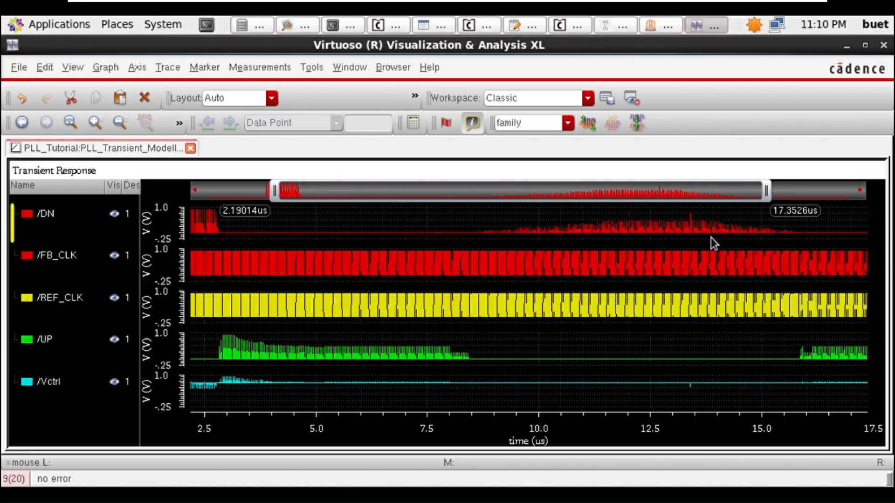
pyautogui.moveTo(711, 237); pyautogui.dragTo(270, 280)
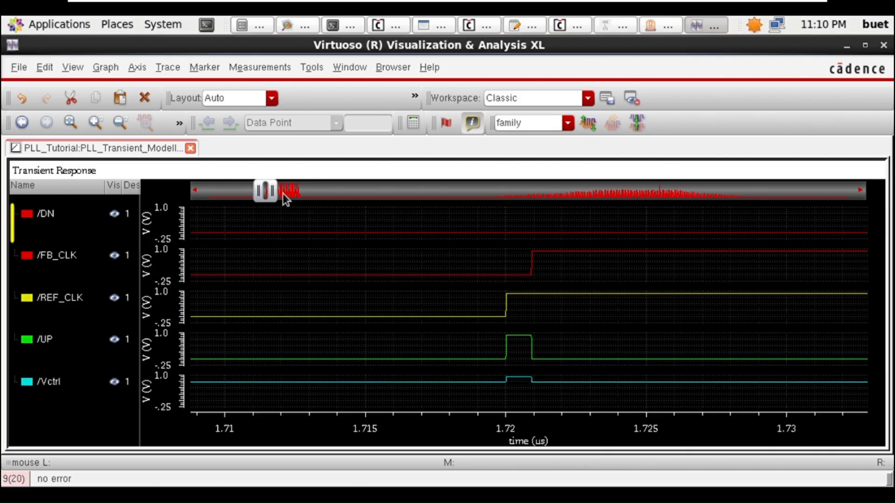
pyautogui.moveTo(283, 194); pyautogui.dragTo(891, 254)
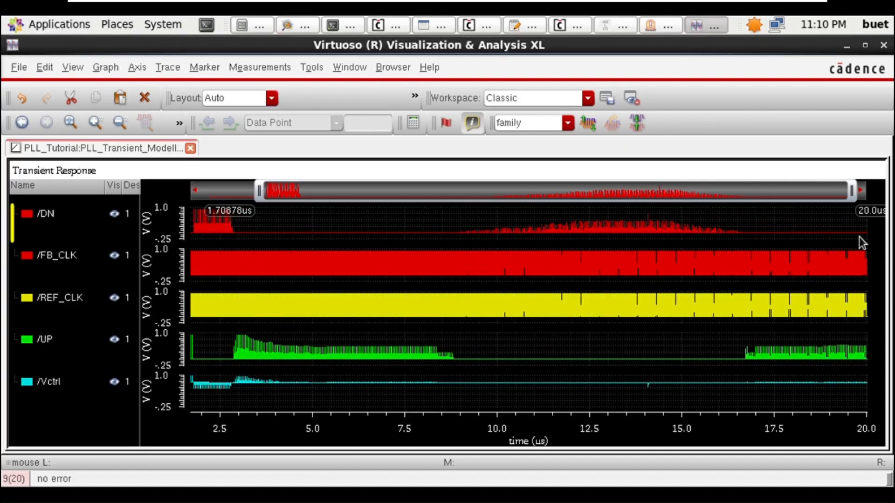
pyautogui.moveTo(278, 199); pyautogui.dragTo(192, 197)
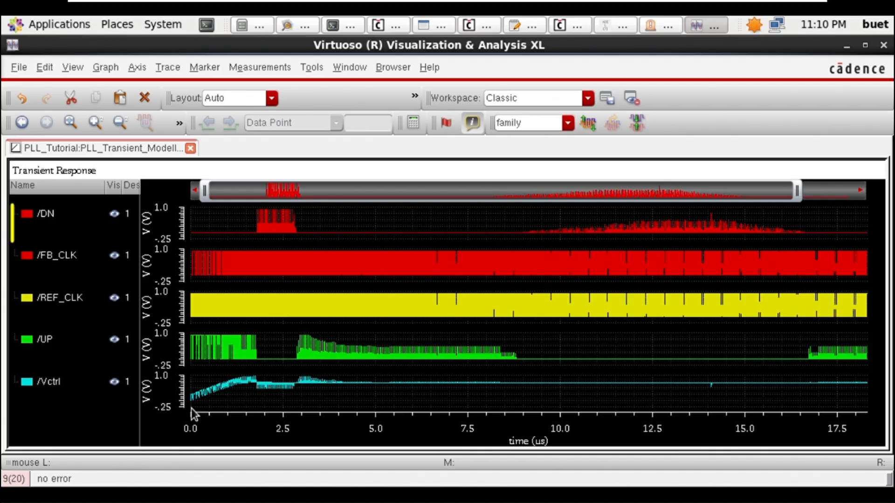
pyautogui.moveTo(242, 393)
# - Append the /delta_Vctrl output from the adexl results to the current plot and highlight its trace for inspection
pyautogui.click(488, 30)
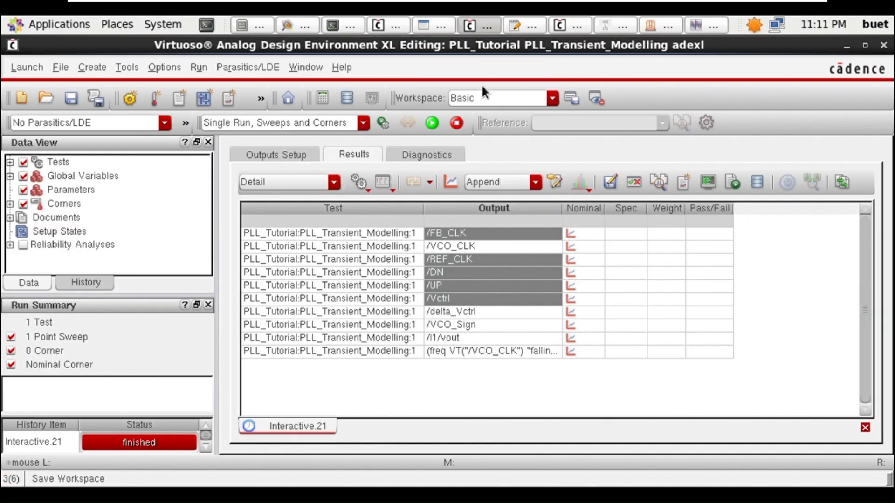
pyautogui.click(463, 316)
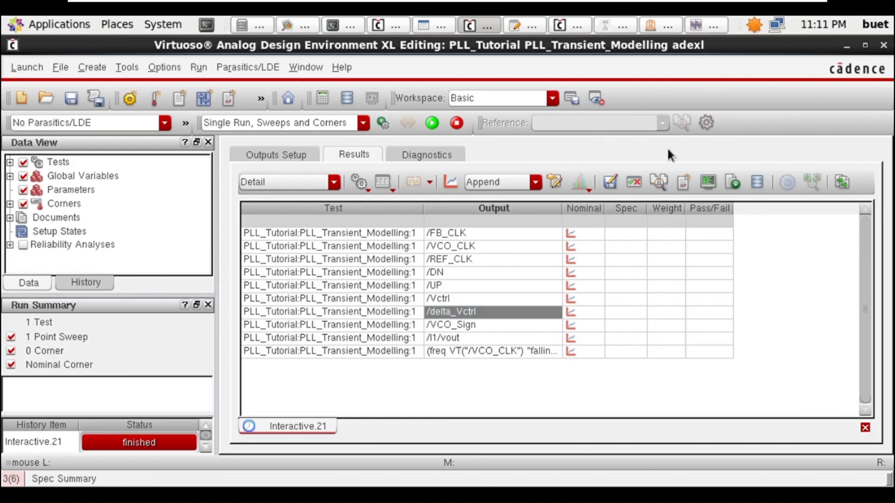
pyautogui.rightClick(527, 313)
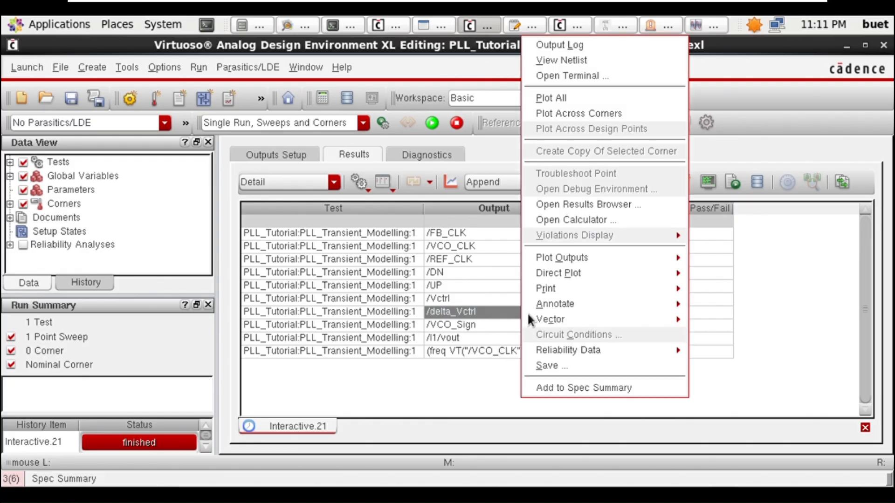
pyautogui.click(603, 99)
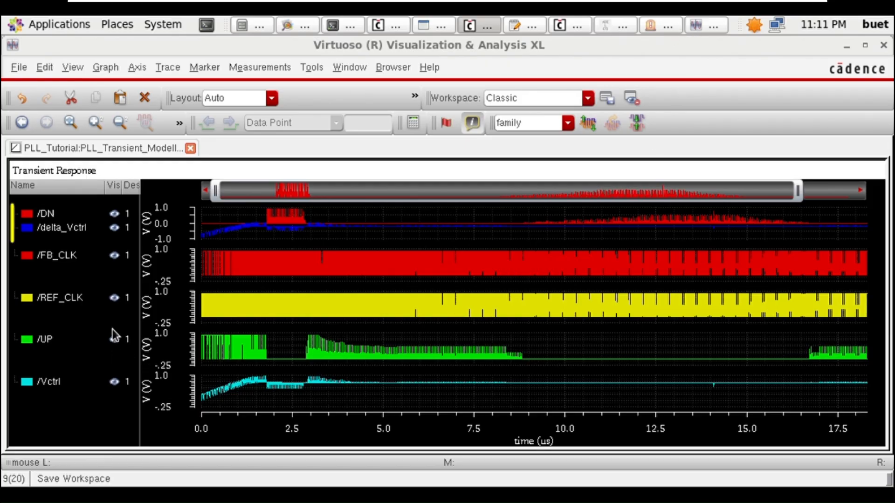
pyautogui.moveTo(219, 227)
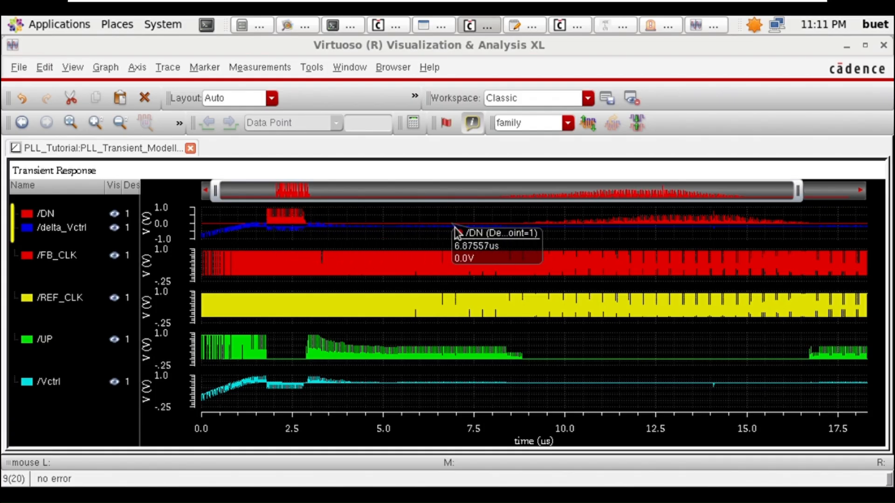
pyautogui.click(58, 236)
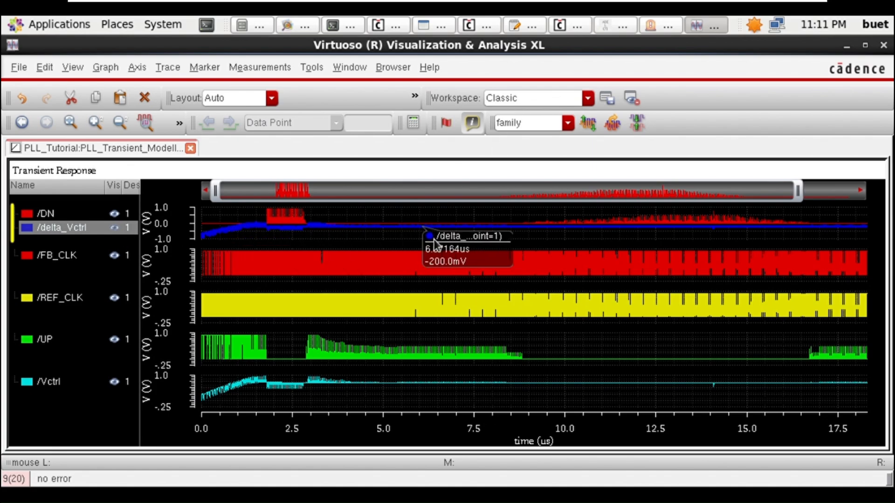
# - Append the /VCO_CLK and /VCO_Sign outputs from the adexl results to the plot and split all traces into separate strips
pyautogui.click(485, 28)
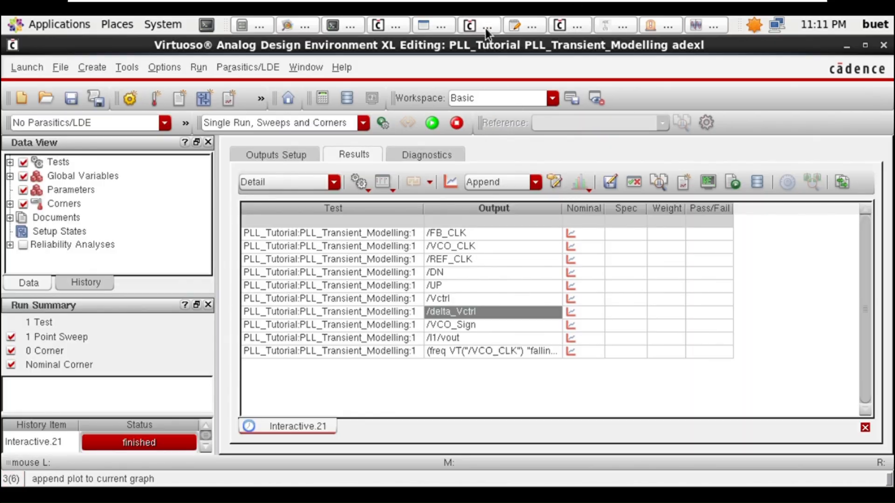
pyautogui.click(471, 329)
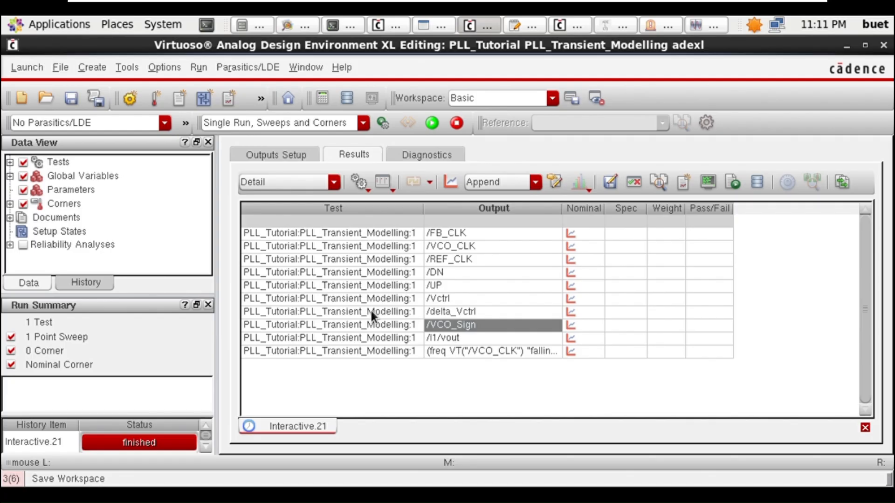
pyautogui.keyDown('ctrl'); pyautogui.click(477, 252); pyautogui.keyUp('ctrl')
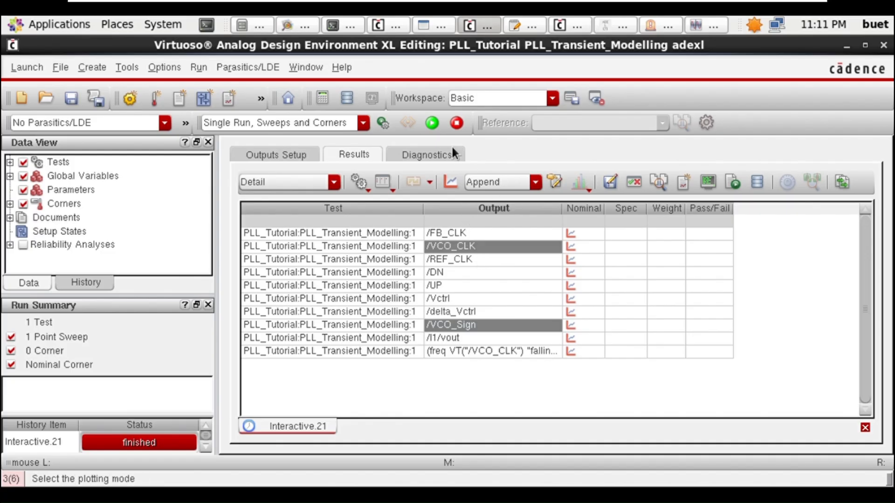
pyautogui.rightClick(533, 254)
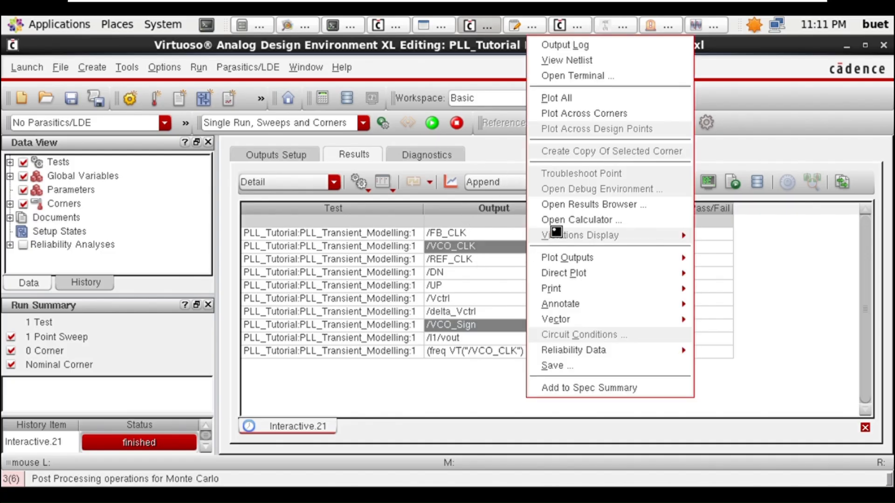
pyautogui.click(604, 97)
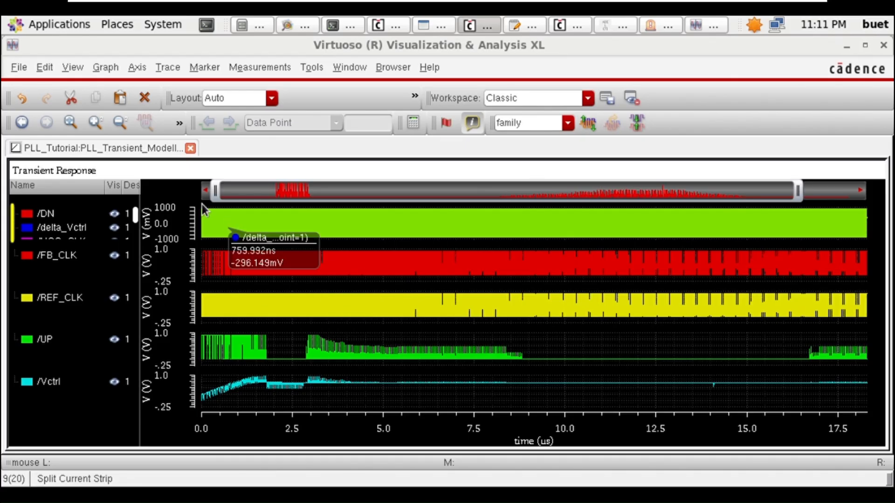
pyautogui.click(587, 124)
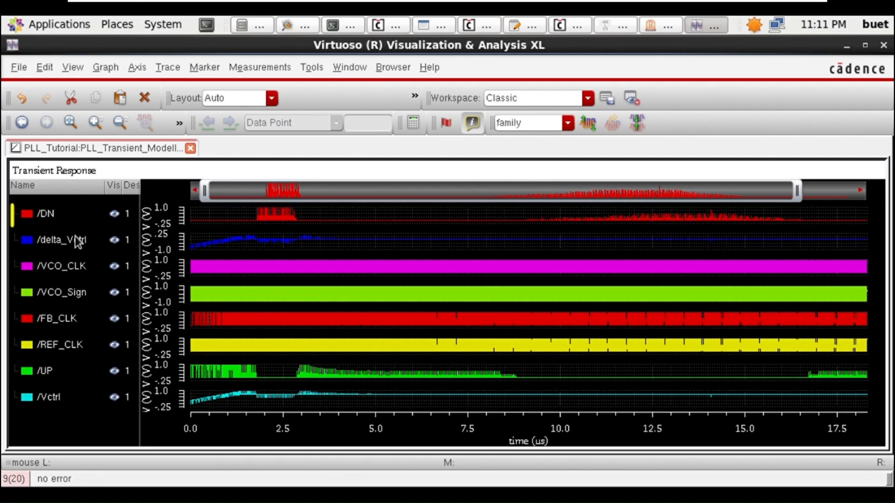
# - Delete the /DN, /delta_Vctrl, /UP and /Vctrl traces, keeping only /VCO_CLK, /VCO_Sign, /FB_CLK and /REF_CLK in the plot
pyautogui.click(58, 219)
pyautogui.press('Delete')
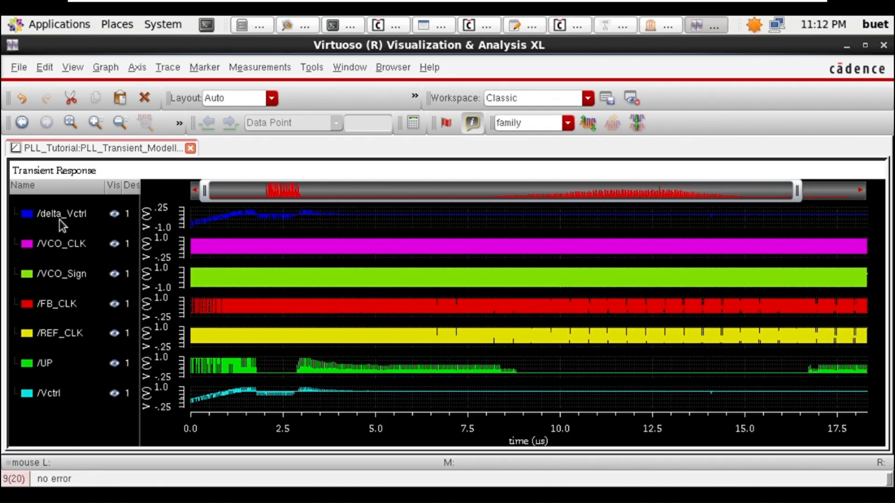
pyautogui.click(59, 220)
pyautogui.press('Delete')
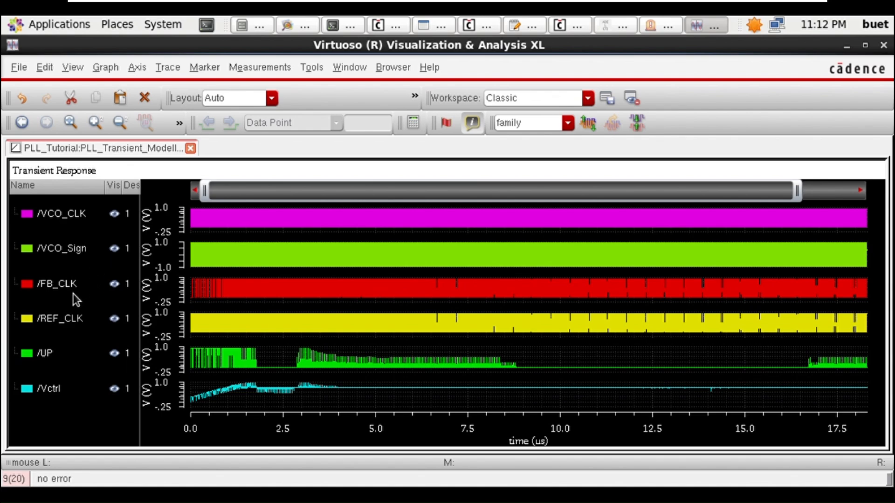
pyautogui.click(54, 356)
pyautogui.press('Delete')
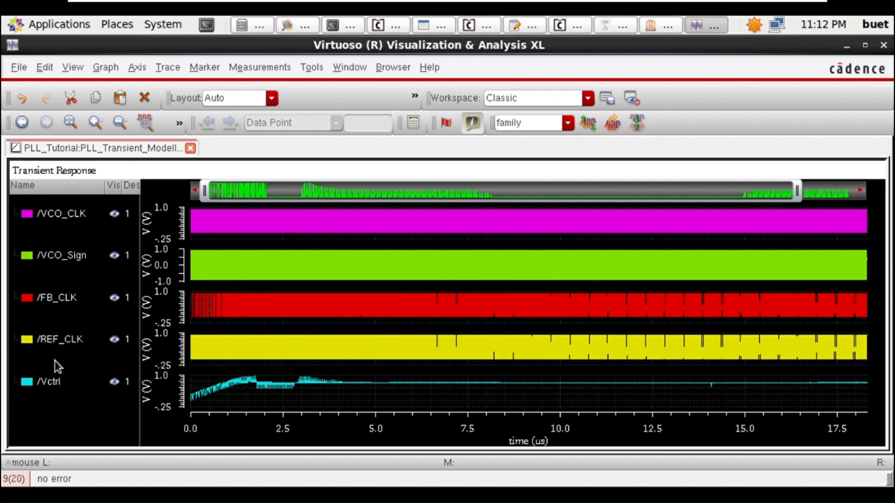
pyautogui.click(56, 385)
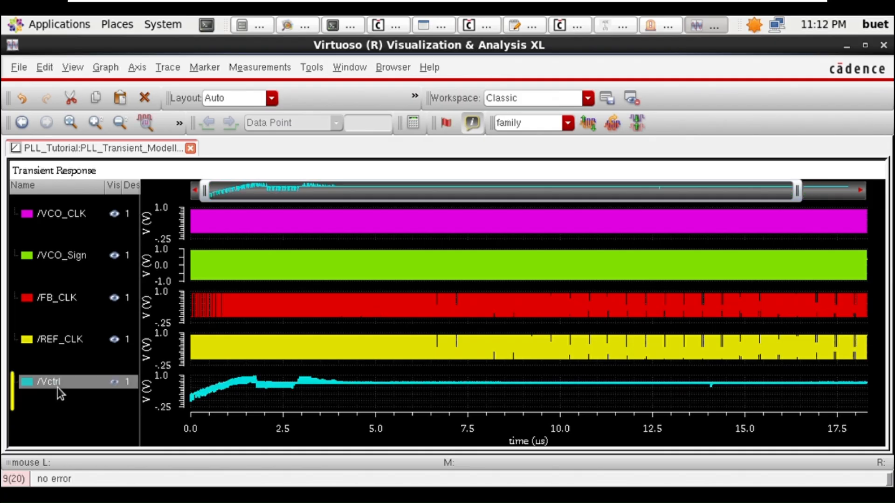
pyautogui.press('Delete')
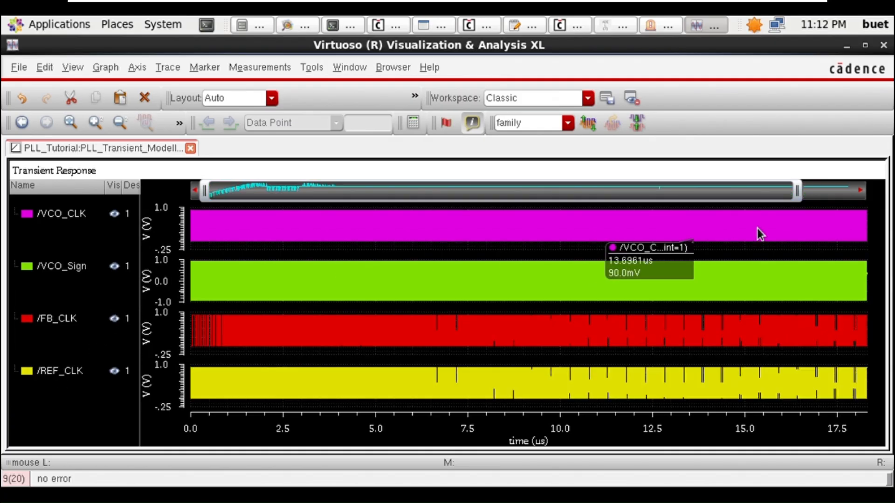
# - Narrow the plot's time range to about the first 24 ns and send the /VCO_CLK trace to the calculator
pyautogui.moveTo(804, 195); pyautogui.dragTo(210, 246)
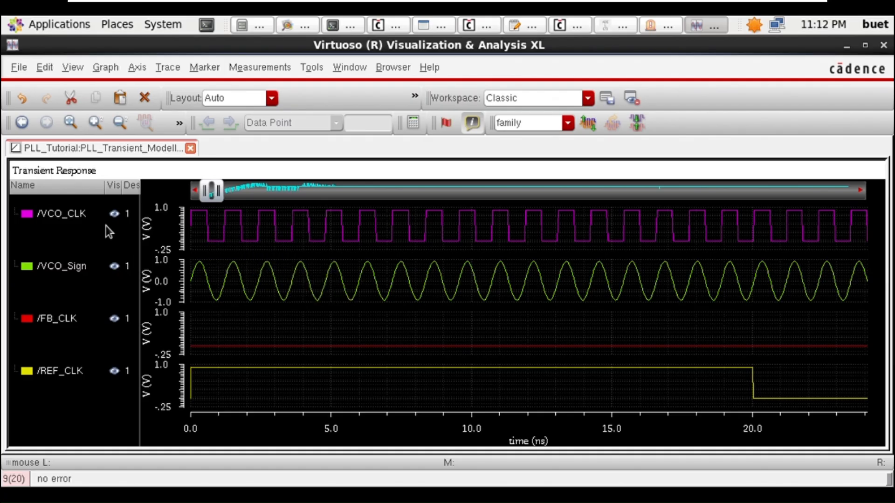
pyautogui.click(77, 219)
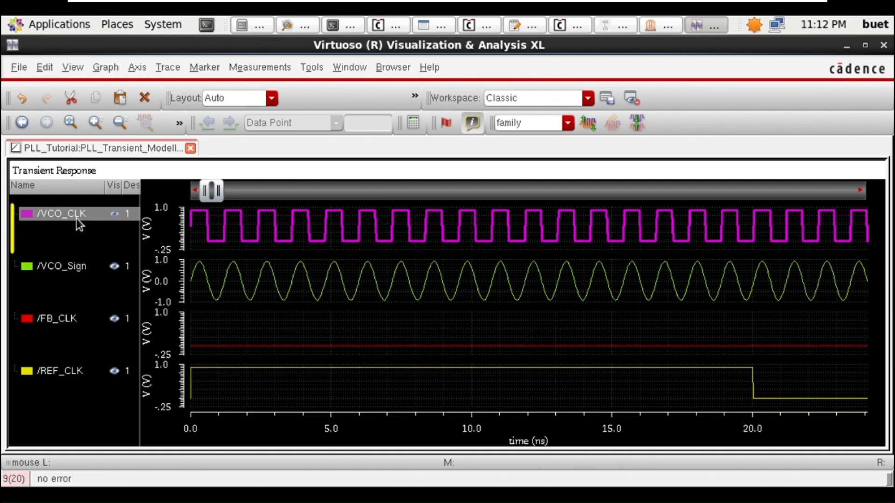
pyautogui.rightClick(77, 220)
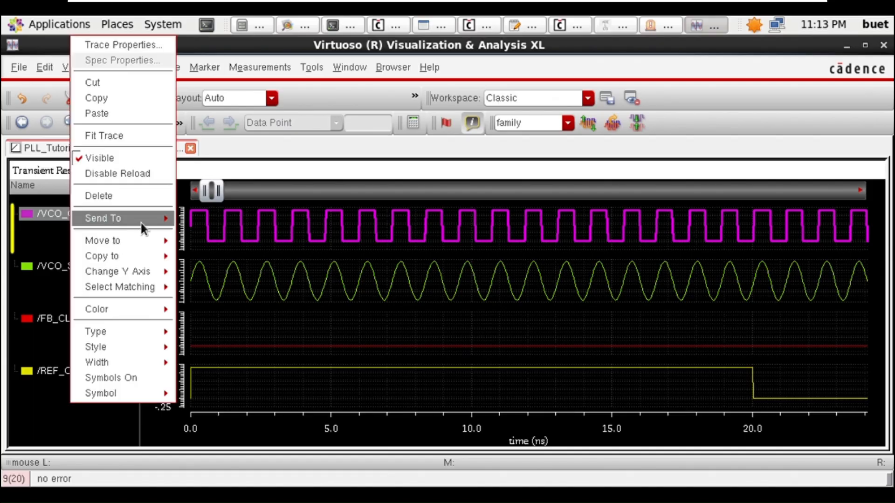
pyautogui.moveTo(140, 219)
pyautogui.click(212, 252)
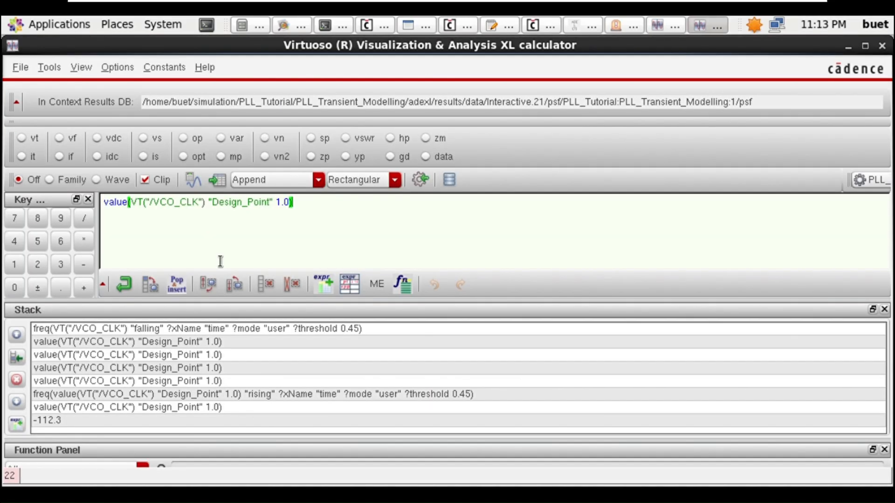
# - Trim the calculator expression to VT("/VCO_CLK") by removing the value wrapper and the "Design_Point" 1.0 argument
pyautogui.moveTo(219, 212); pyautogui.dragTo(298, 216)
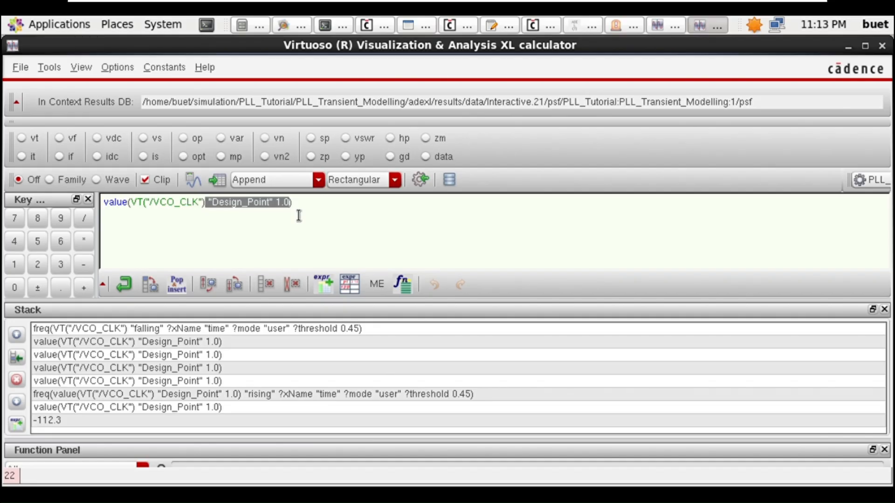
pyautogui.moveTo(302, 216); pyautogui.dragTo(303, 216)
pyautogui.press('BackSpace')
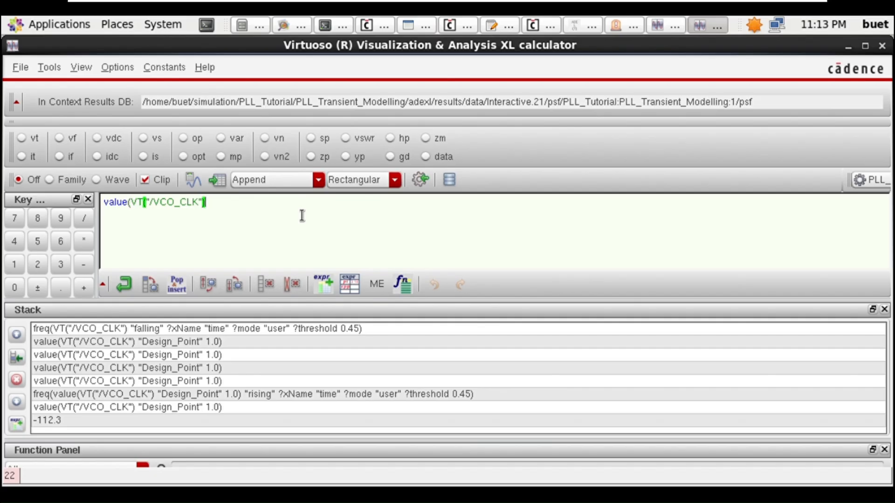
pyautogui.click(144, 214)
pyautogui.moveTo(145, 214); pyautogui.dragTo(115, 214)
pyautogui.press('BackSpace')
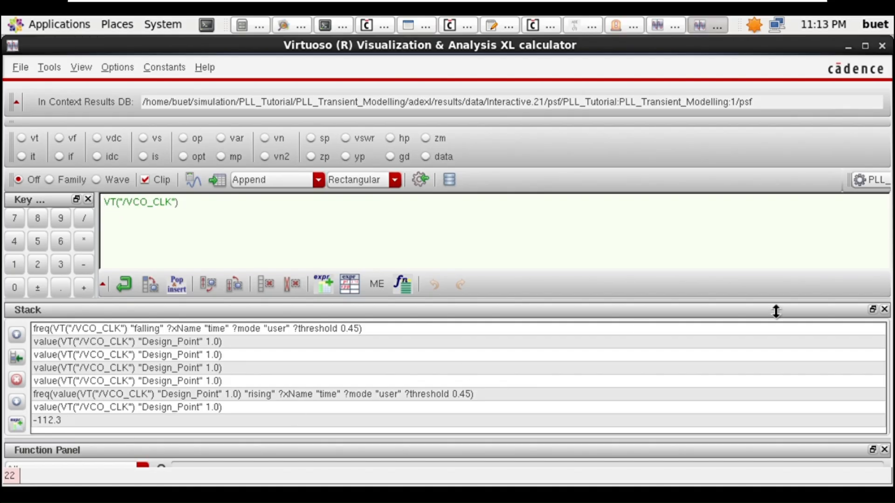
# - Try to apply and evaluate the freq function with falling edges versus time and a 0.45 user threshold, and close the calculator
pyautogui.click(884, 309)
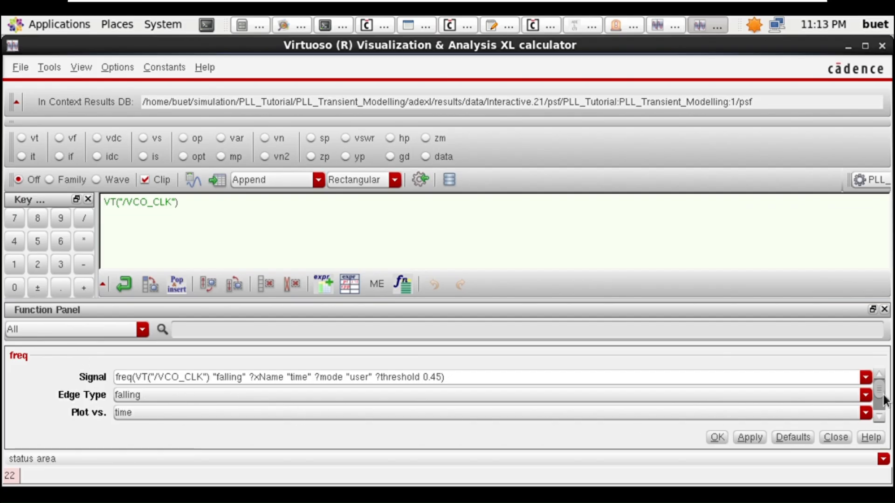
pyautogui.scroll(-1, 884, 418)
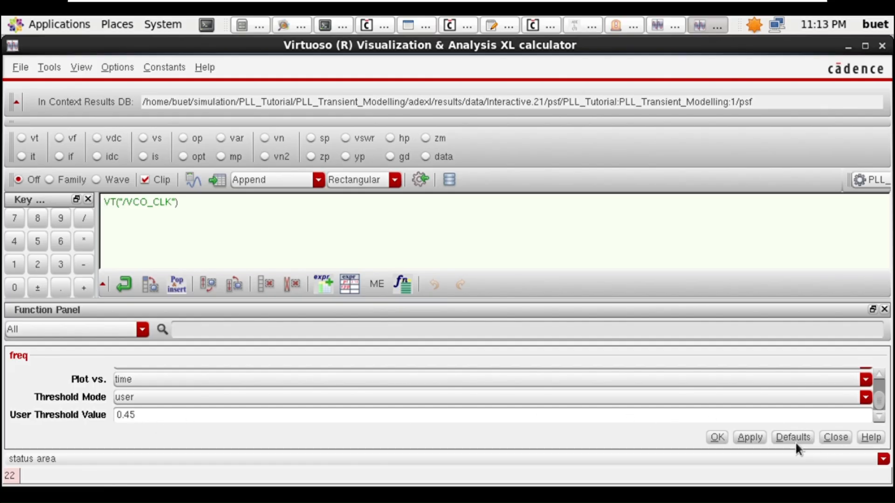
pyautogui.click(756, 442)
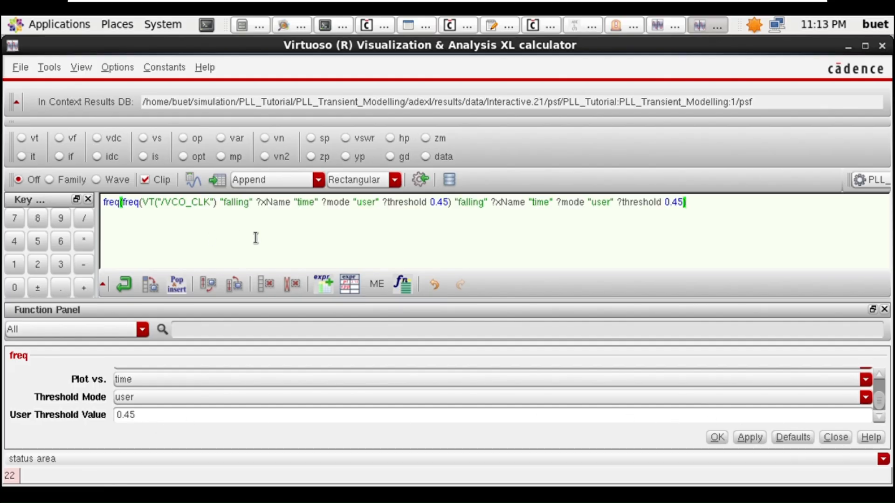
pyautogui.click(226, 185)
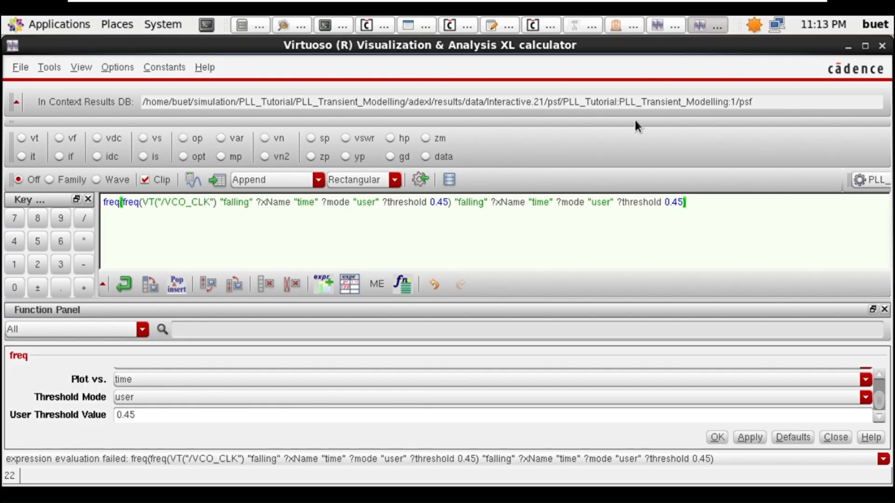
pyautogui.click(882, 45)
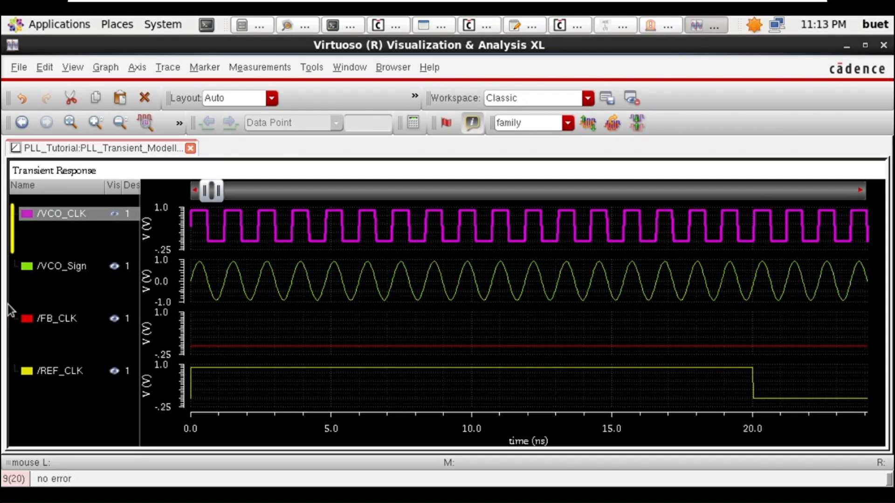
# - Send /VCO_CLK to the calculator again and reduce the new expression to VT("/VCO_CLK")
pyautogui.rightClick(85, 229)
pyautogui.moveTo(144, 220)
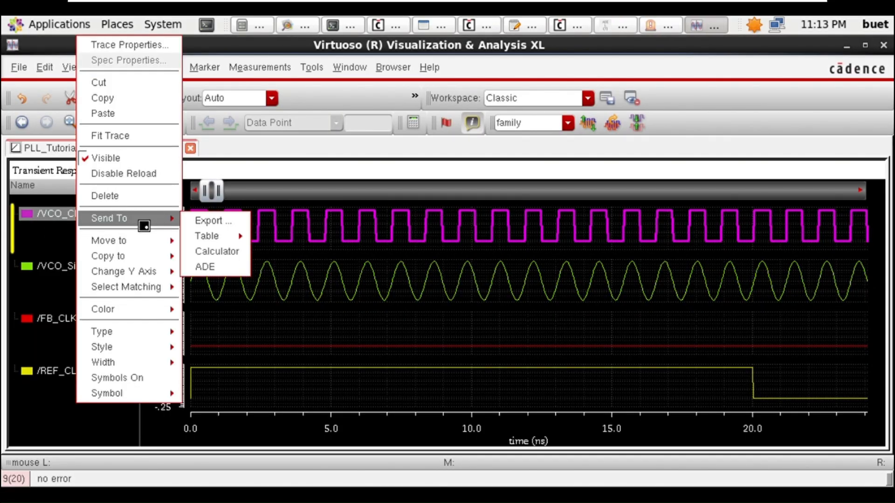
pyautogui.click(212, 254)
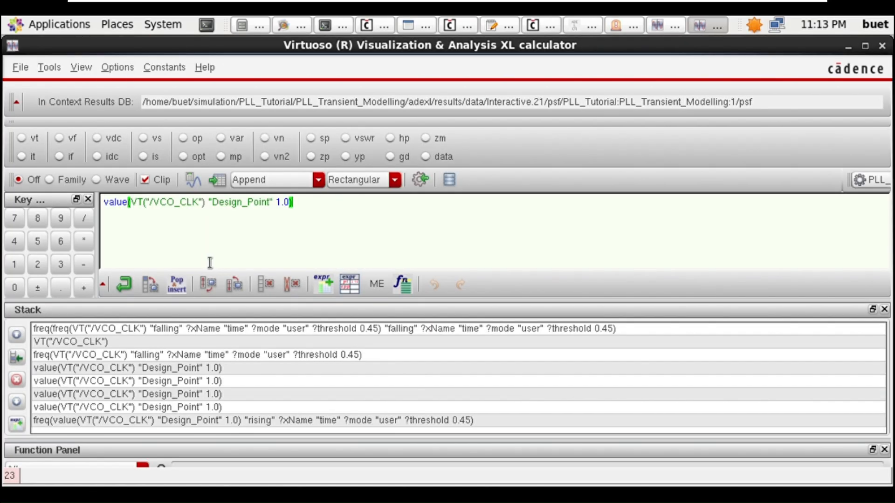
pyautogui.doubleClick(115, 216)
pyautogui.press('BackSpace')
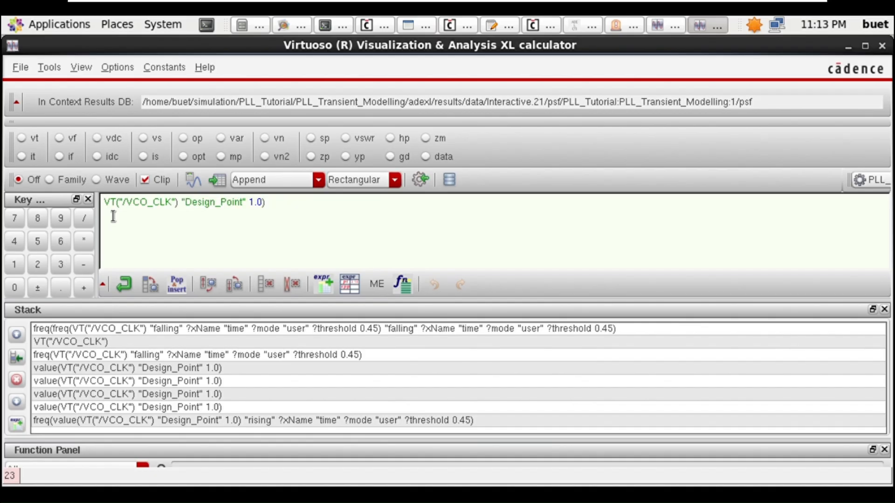
pyautogui.moveTo(191, 209); pyautogui.dragTo(283, 215)
pyautogui.press('BackSpace')
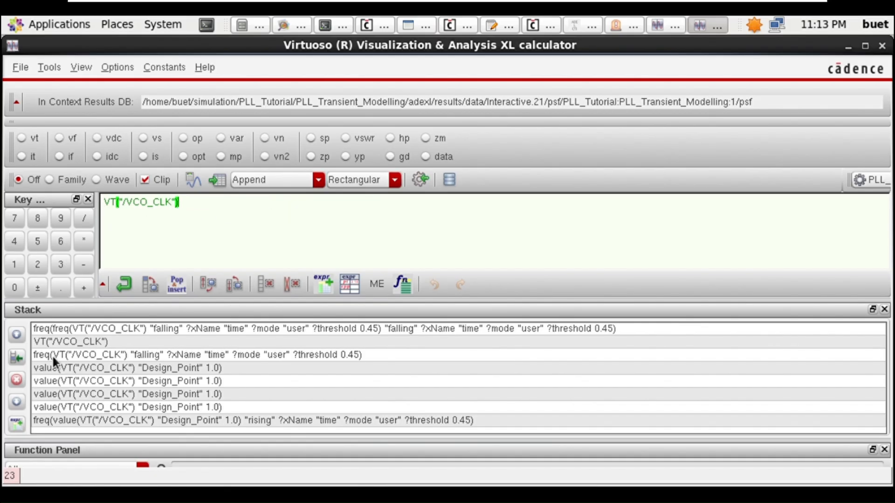
# - Try to apply the freq function with falling edges plotted versus cycle and a 0.45 user threshold, and close the calculator
pyautogui.click(884, 309)
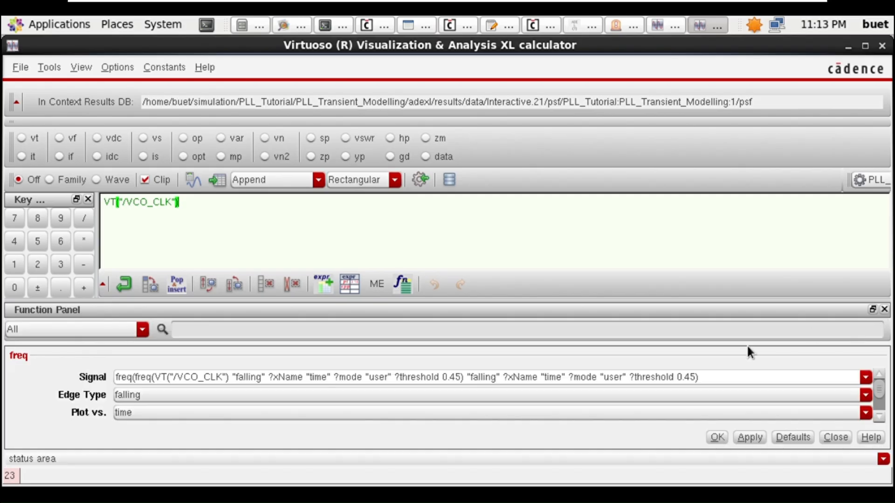
pyautogui.scroll(-1, 299, 404)
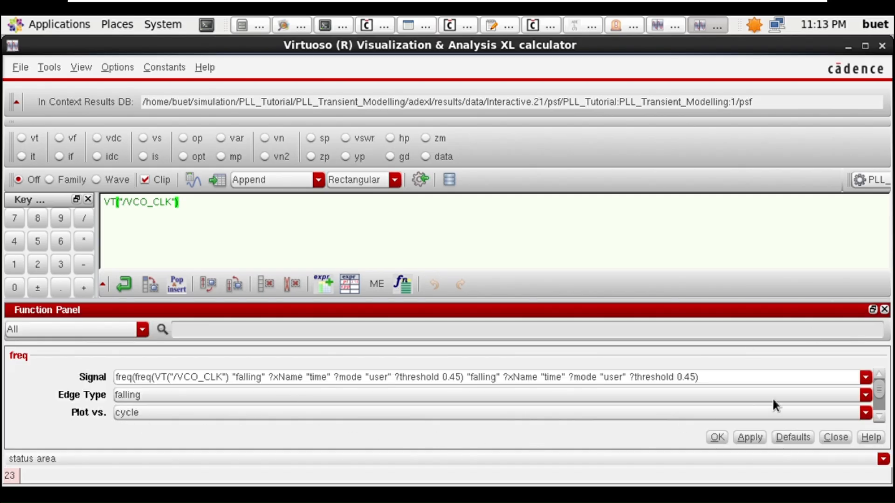
pyautogui.moveTo(884, 393); pyautogui.dragTo(887, 414)
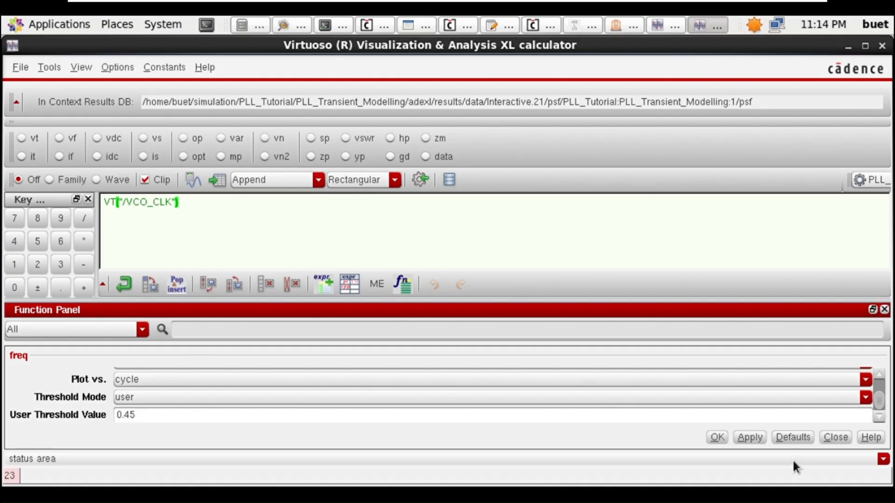
pyautogui.click(761, 440)
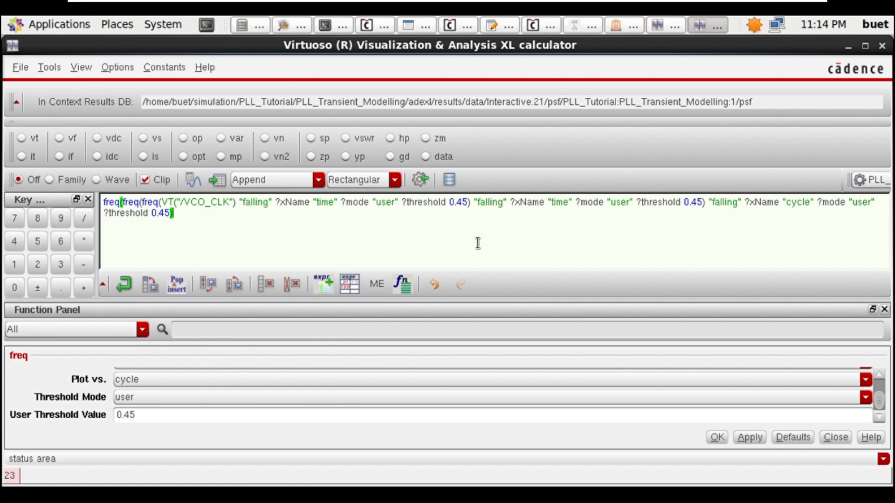
pyautogui.click(882, 45)
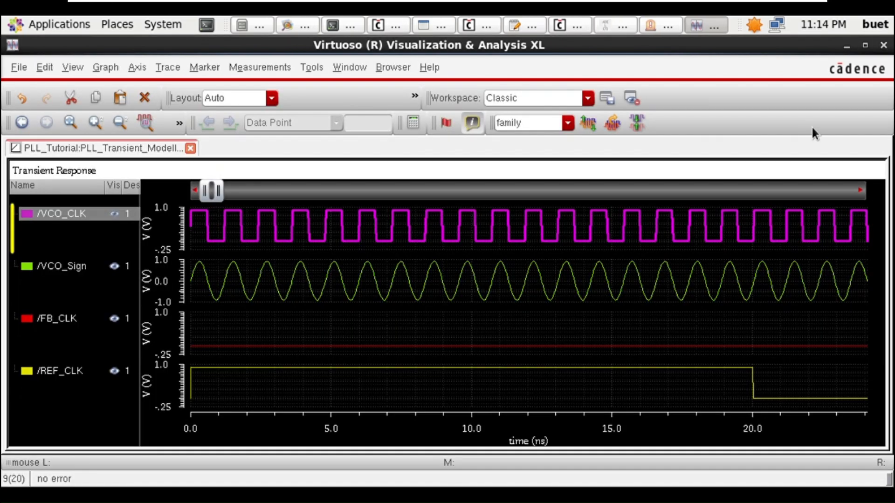
# - Send the /VCO_CLK trace to a newly opened calculator and hide the Stack to reach the freq function's settings
pyautogui.rightClick(65, 224)
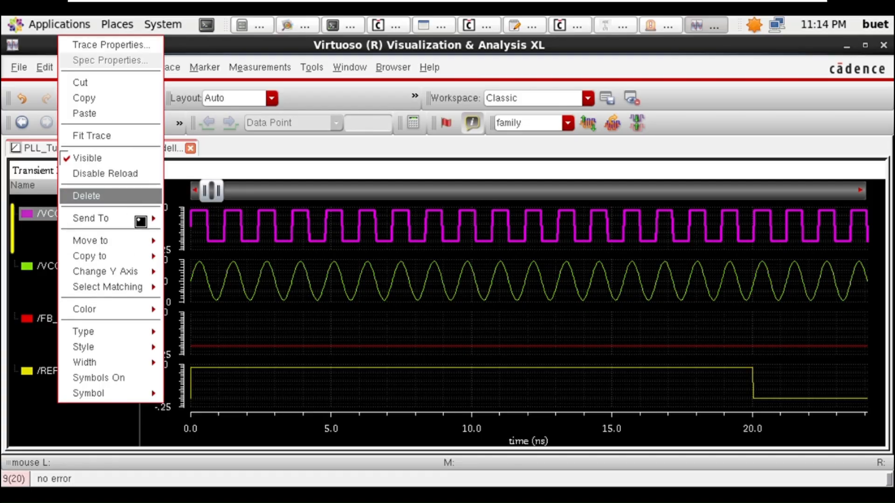
pyautogui.moveTo(142, 219)
pyautogui.click(195, 252)
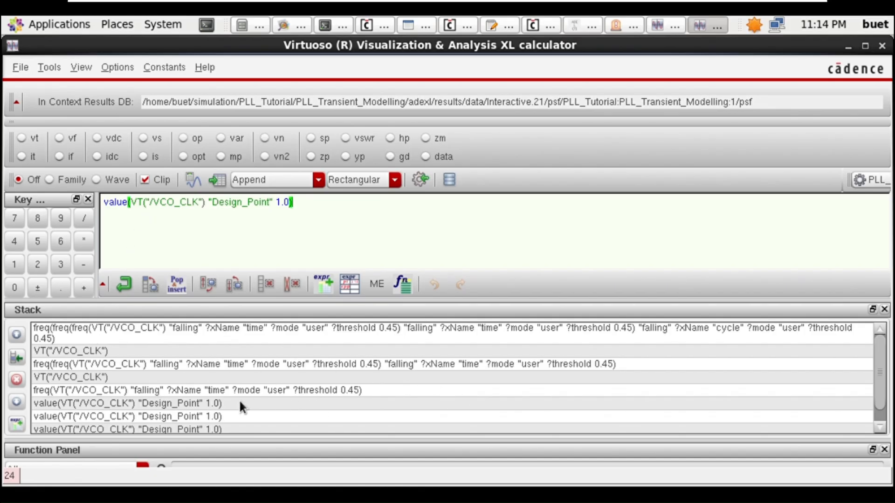
pyautogui.click(178, 392)
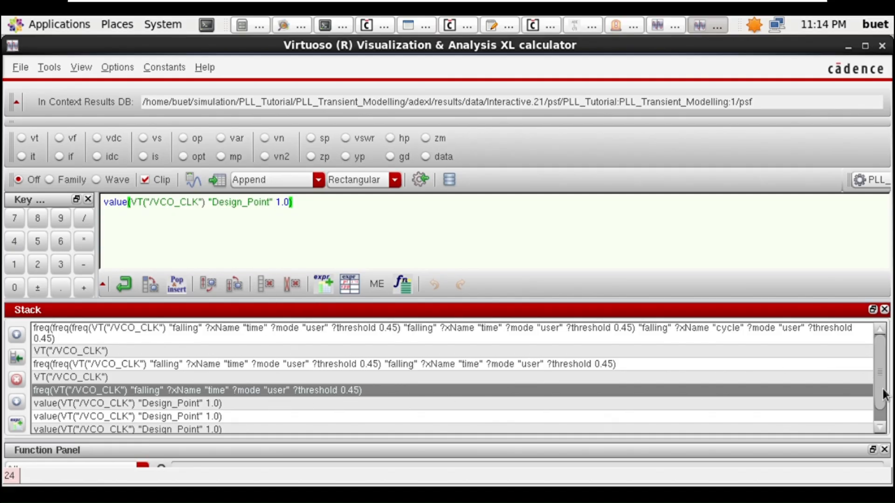
pyautogui.moveTo(882, 388); pyautogui.dragTo(884, 422)
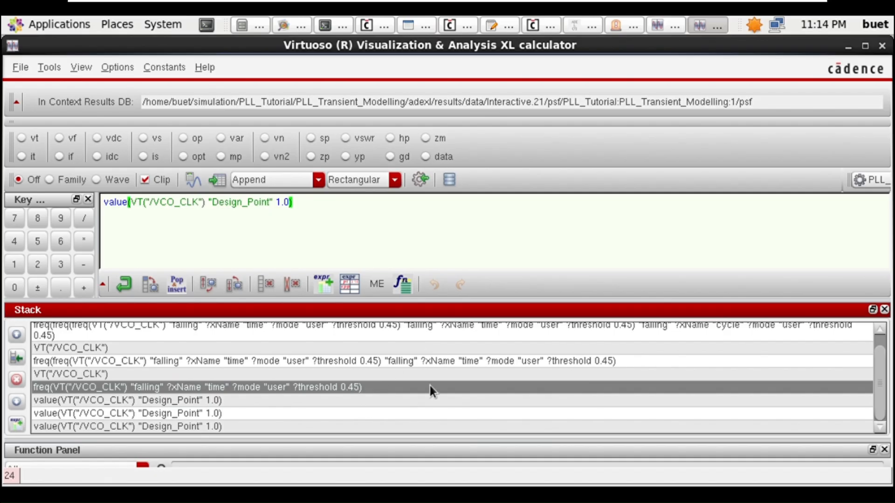
pyautogui.click(884, 309)
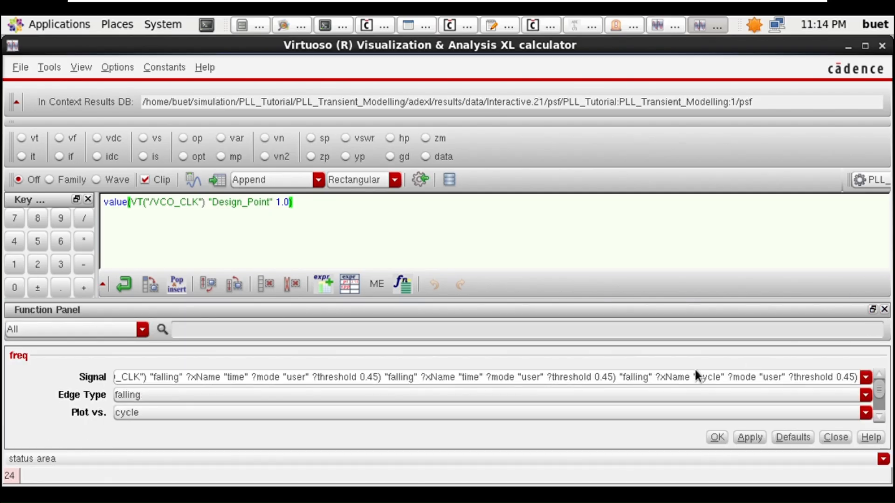
pyautogui.click(317, 377)
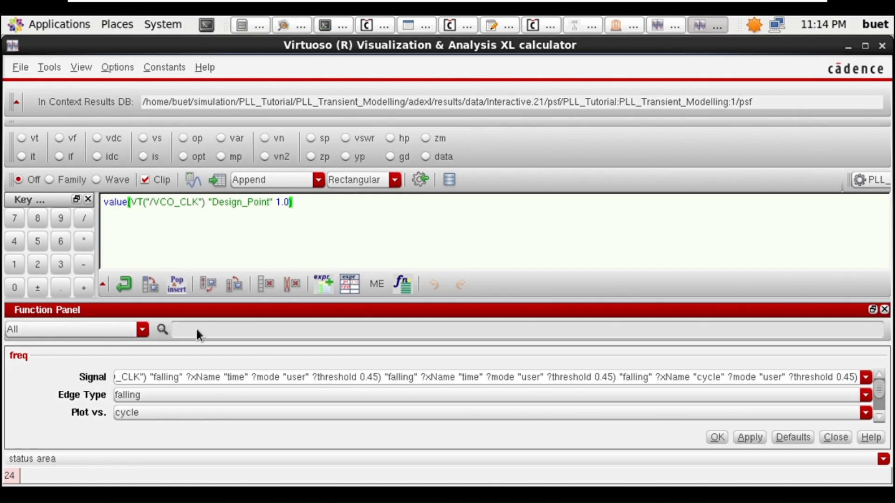
# - Clear the old nested expression from the freq function's Signal setting
pyautogui.click(115, 216)
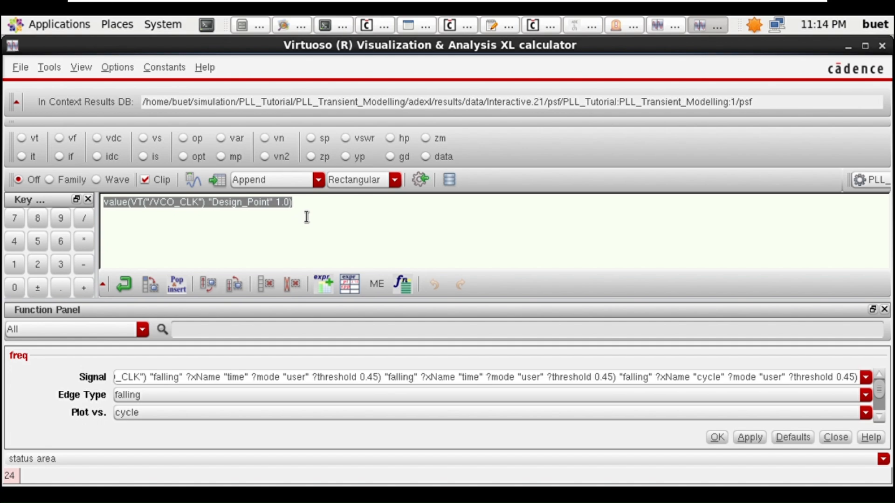
pyautogui.click(211, 383)
pyautogui.tripleClick(211, 383)
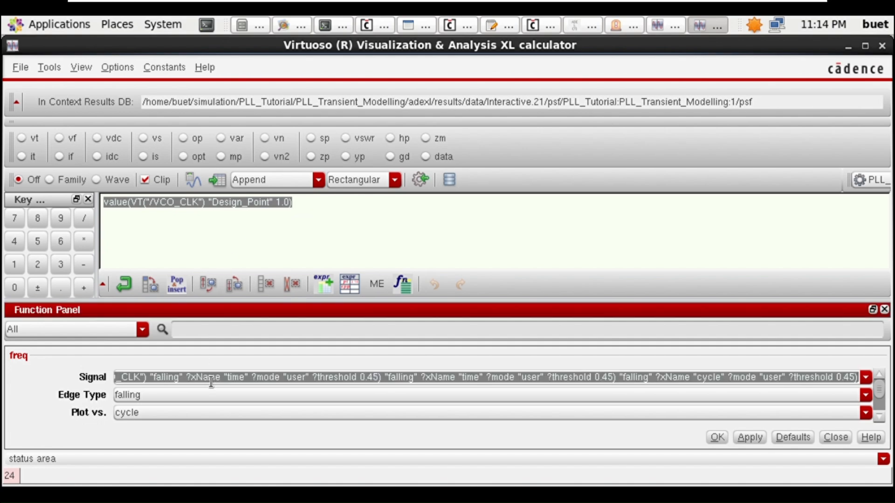
pyautogui.hotkey('ctrl', 'v')
pyautogui.tripleClick(256, 388)
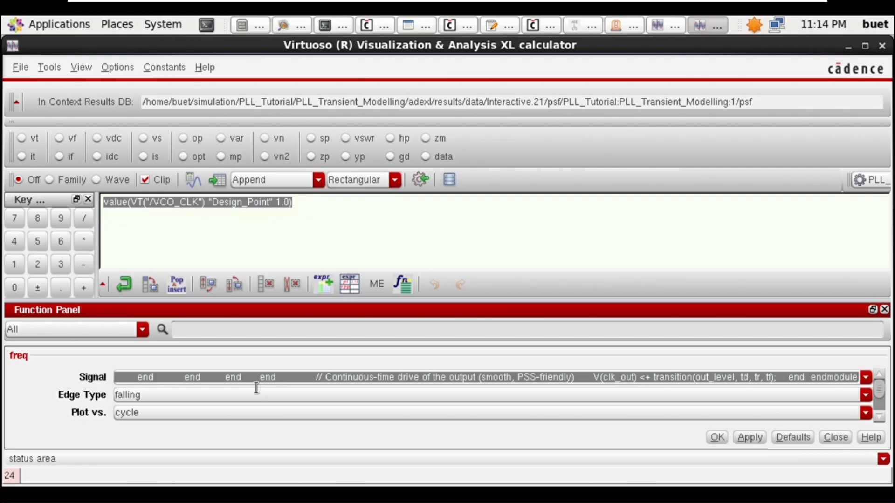
pyautogui.press('BackSpace')
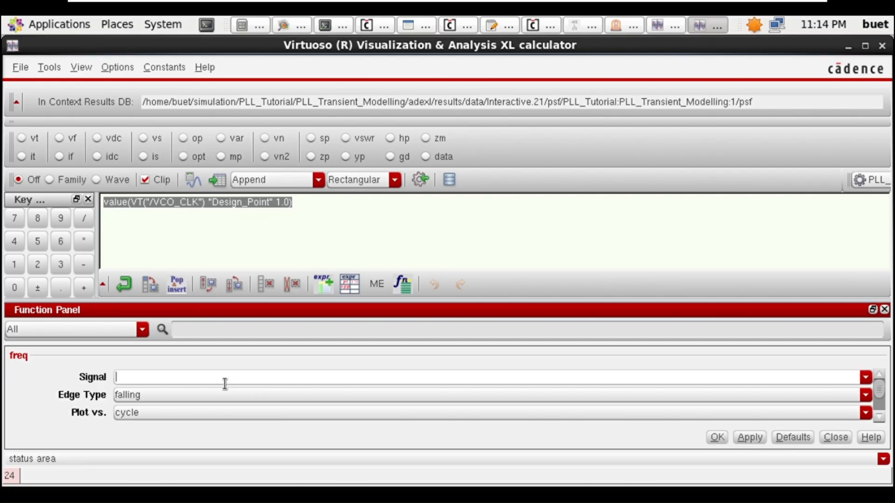
# - Copy the calculator expression value(VT("/VCO_CLK") "Design_Point" 1.0) into the freq function's Signal setting
pyautogui.rightClick(237, 203)
pyautogui.click(266, 266)
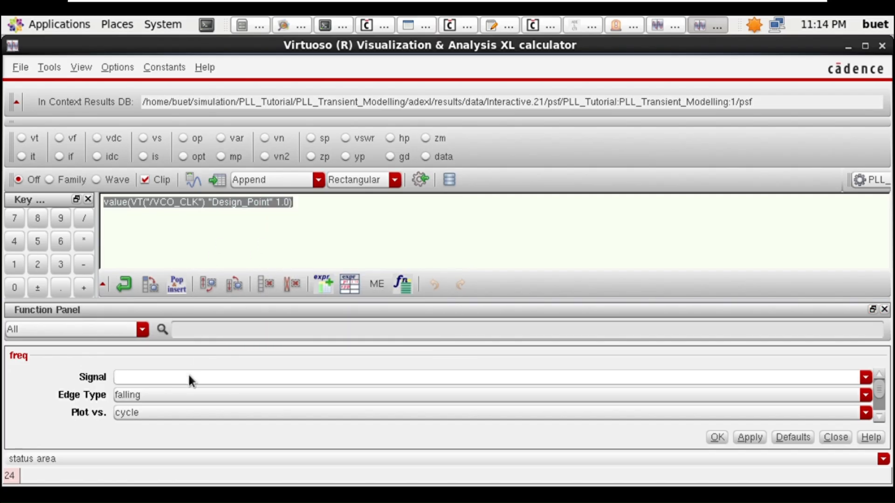
pyautogui.click(193, 389)
pyautogui.hotkey('ctrl', 'v')
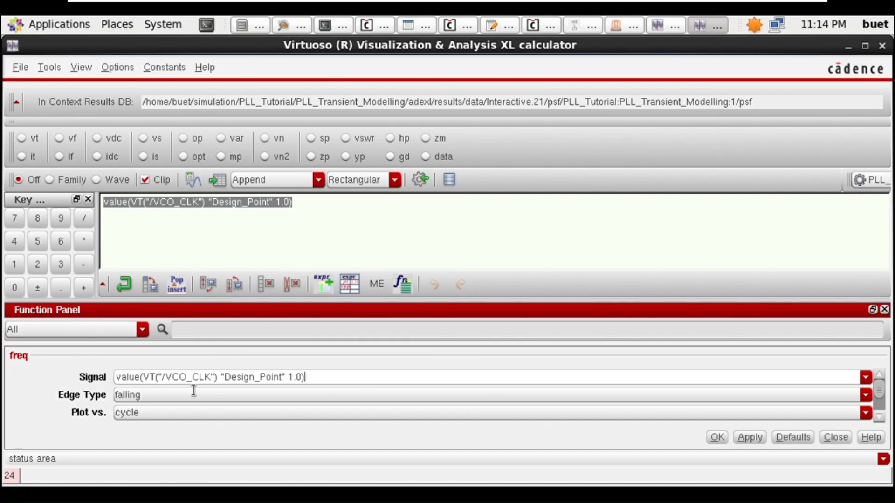
# - Trim the freq function's Signal setting to VT("/VCO_CLK") by removing the value wrapper and its Design_Point arguments
pyautogui.moveTo(217, 378); pyautogui.dragTo(318, 391)
pyautogui.press('BackSpace')
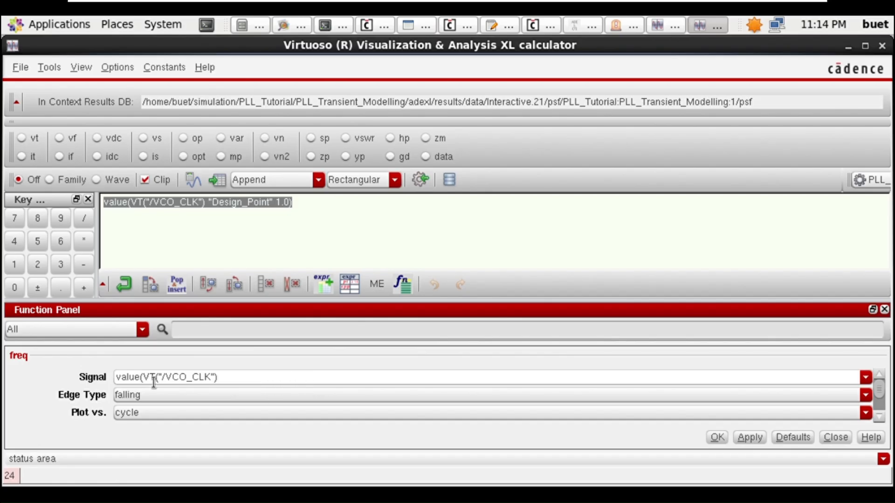
pyautogui.moveTo(129, 378); pyautogui.dragTo(141, 387)
pyautogui.doubleClick(128, 389)
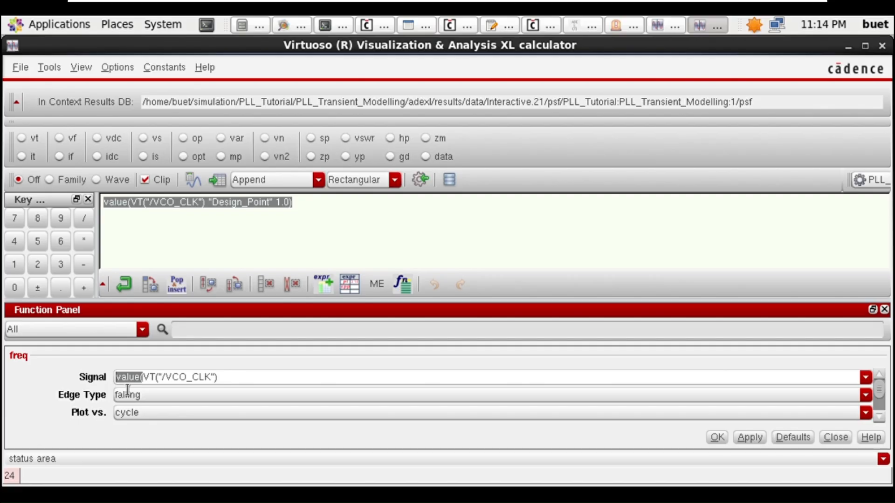
pyautogui.press('Delete')
pyautogui.press('Delete')
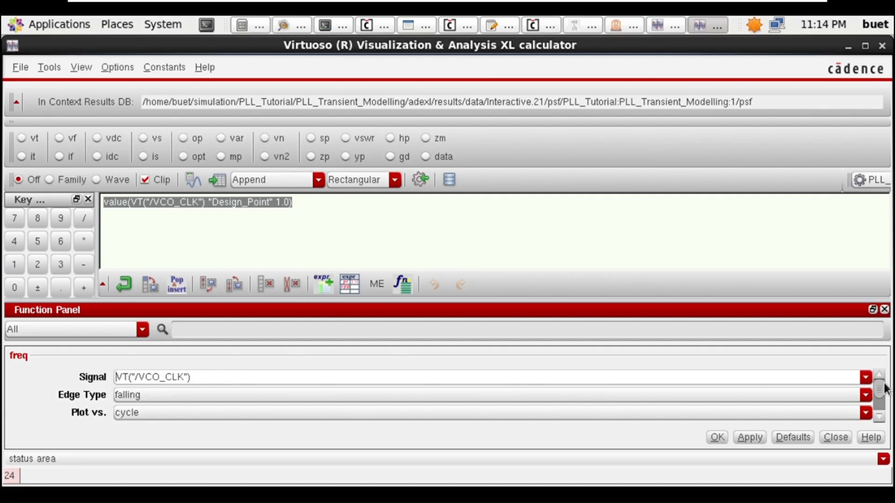
# - Apply the freq function with falling edges, cycle and a 0.45 user threshold, then evaluate it as a table, check its frequencies and close it
pyautogui.scroll(-2, 890, 405)
pyautogui.click(759, 443)
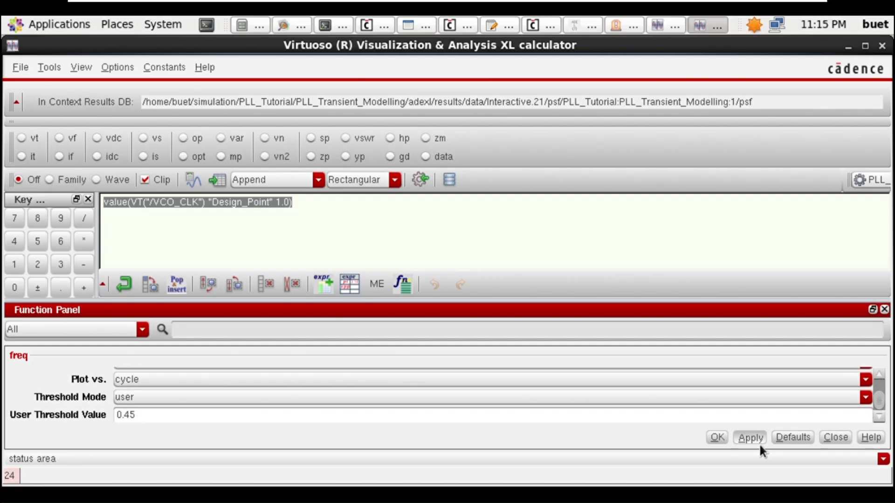
pyautogui.click(227, 181)
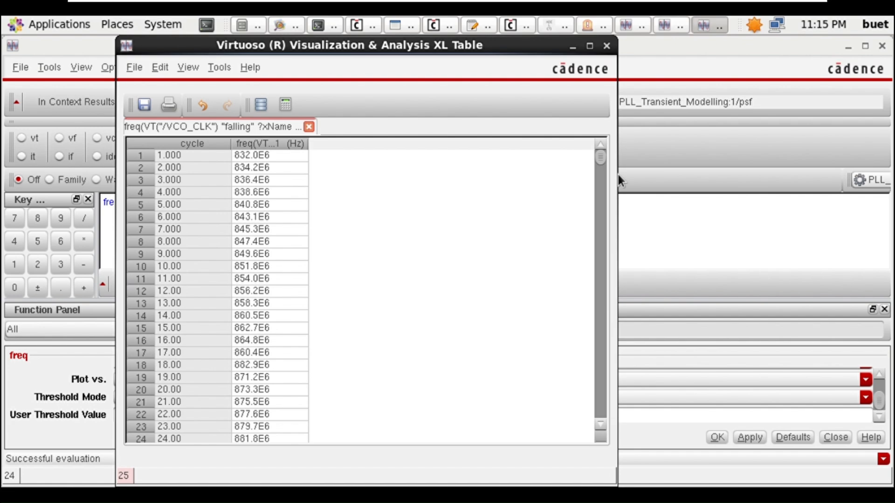
pyautogui.moveTo(604, 161); pyautogui.dragTo(611, 218)
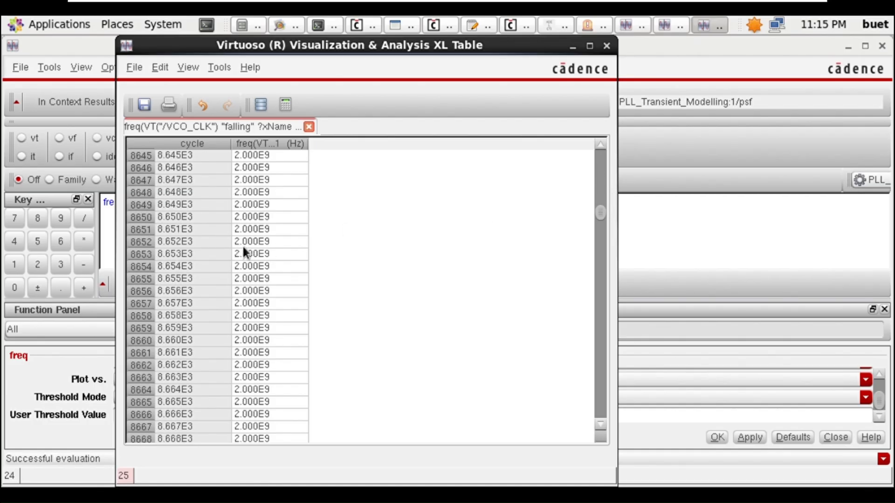
pyautogui.click(617, 52)
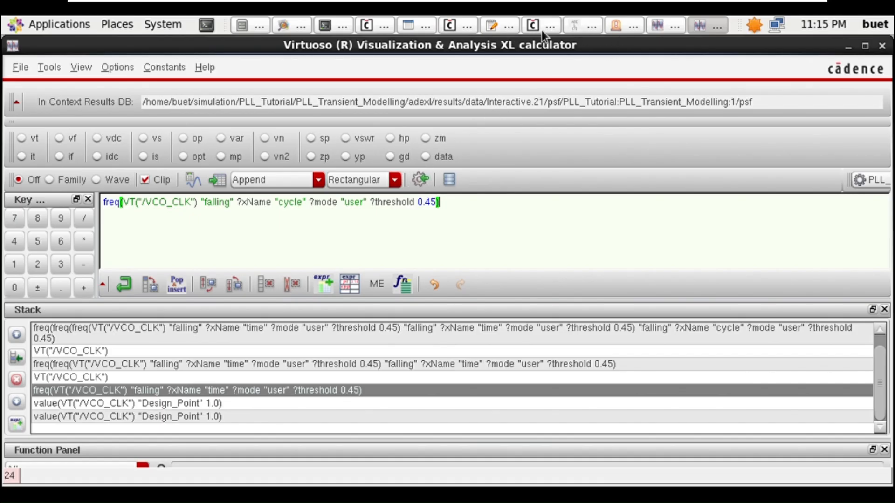
# - Plot the saved freq expression of /VCO_CLK from the Interactive.21 results in ADE XL
pyautogui.click(459, 26)
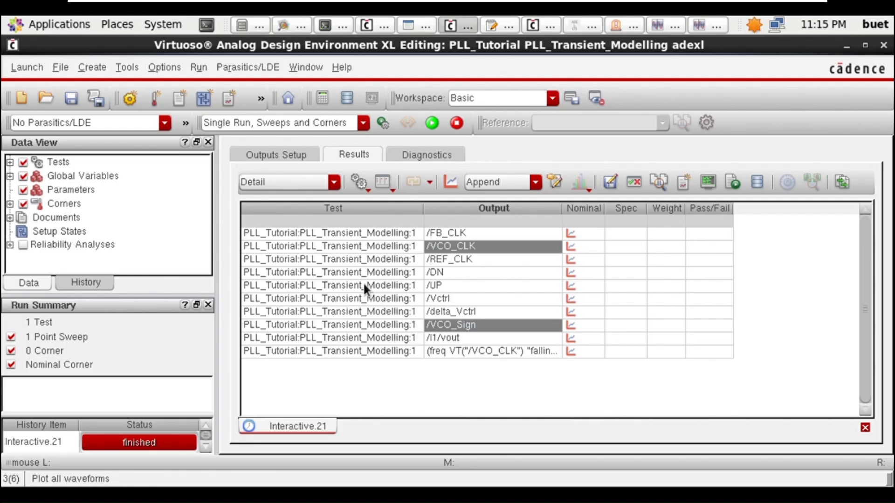
pyautogui.click(480, 354)
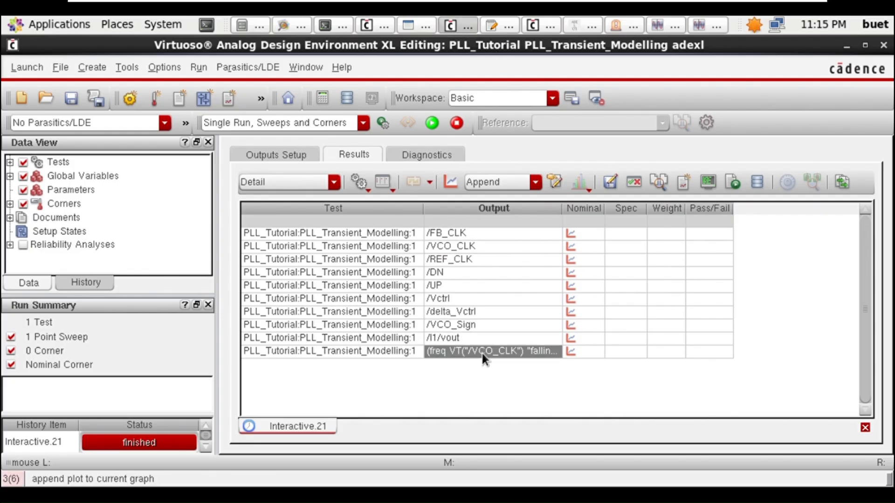
pyautogui.rightClick(482, 354)
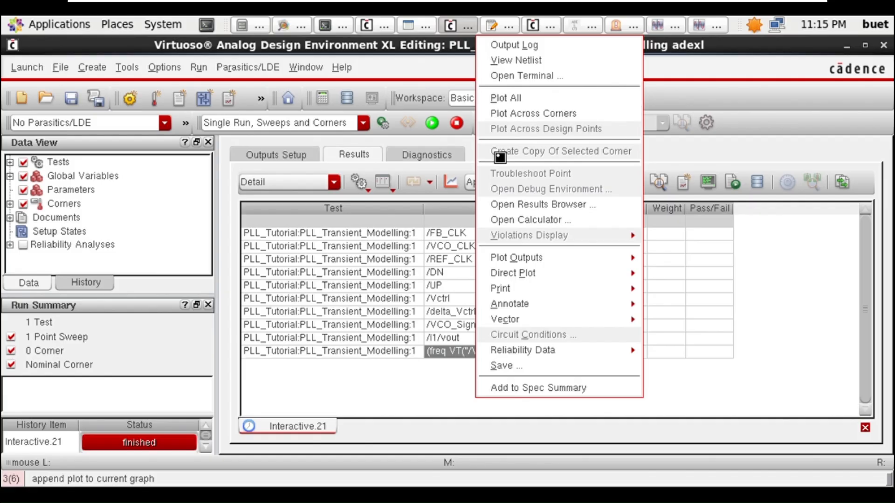
pyautogui.click(545, 101)
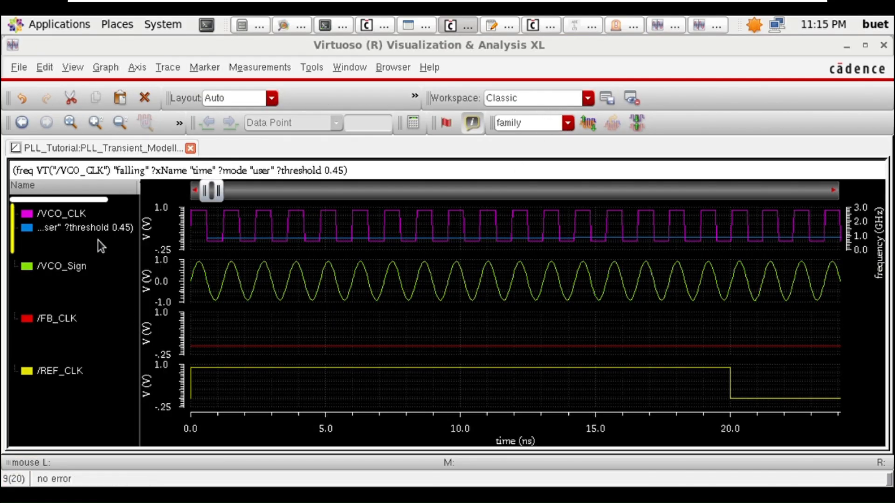
# - Move the frequency trace from the /VCO_CLK strip to the /FB_CLK strip and delete the /FB_CLK trace
pyautogui.moveTo(103, 238); pyautogui.dragTo(78, 349)
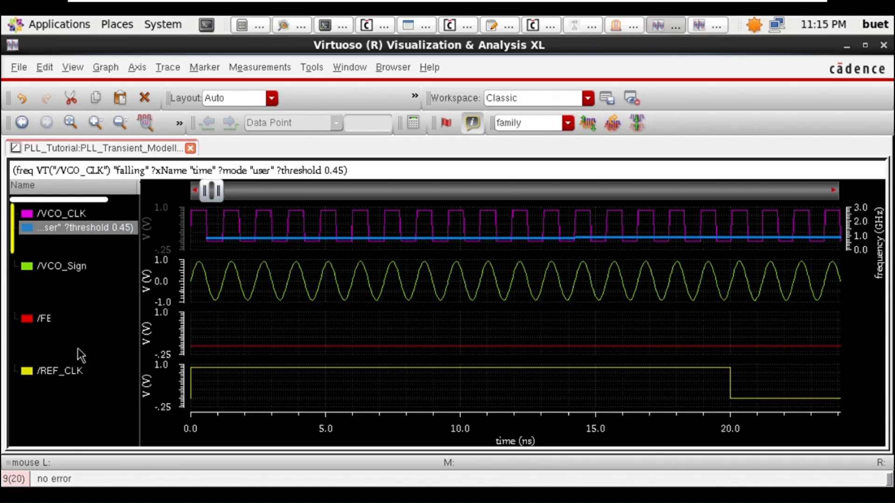
pyautogui.rightClick(57, 318)
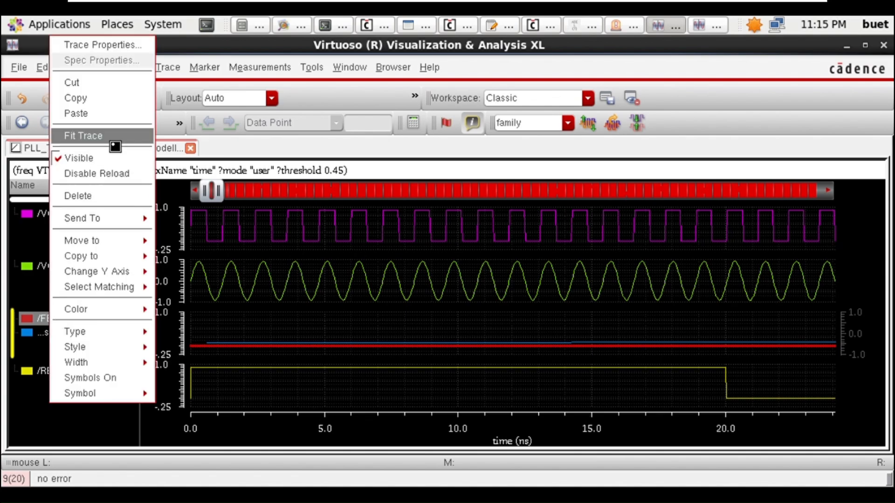
pyautogui.click(117, 196)
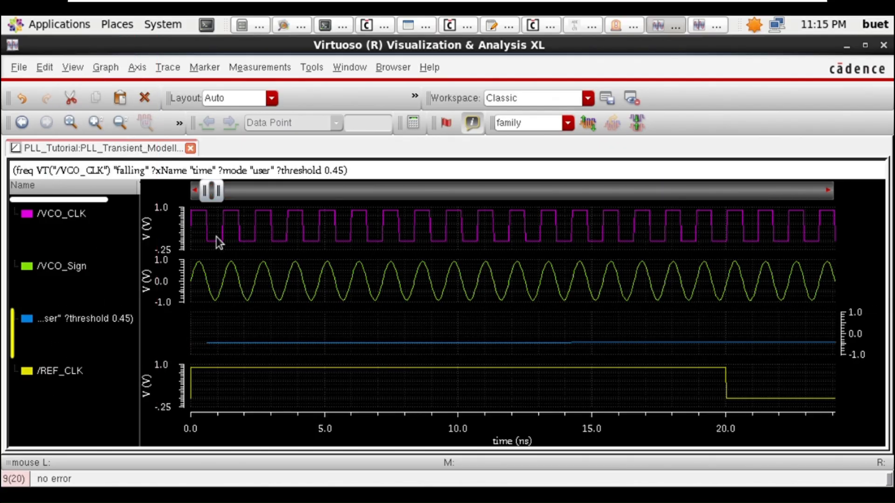
pyautogui.moveTo(218, 192); pyautogui.dragTo(362, 216)
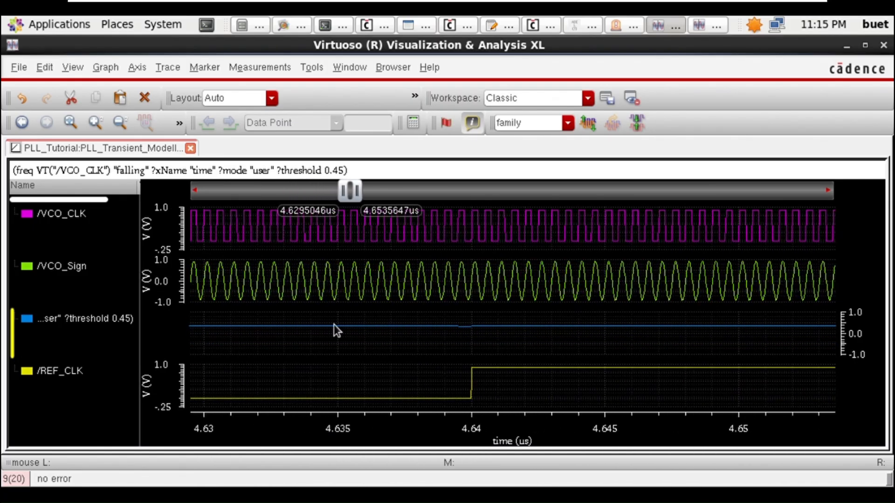